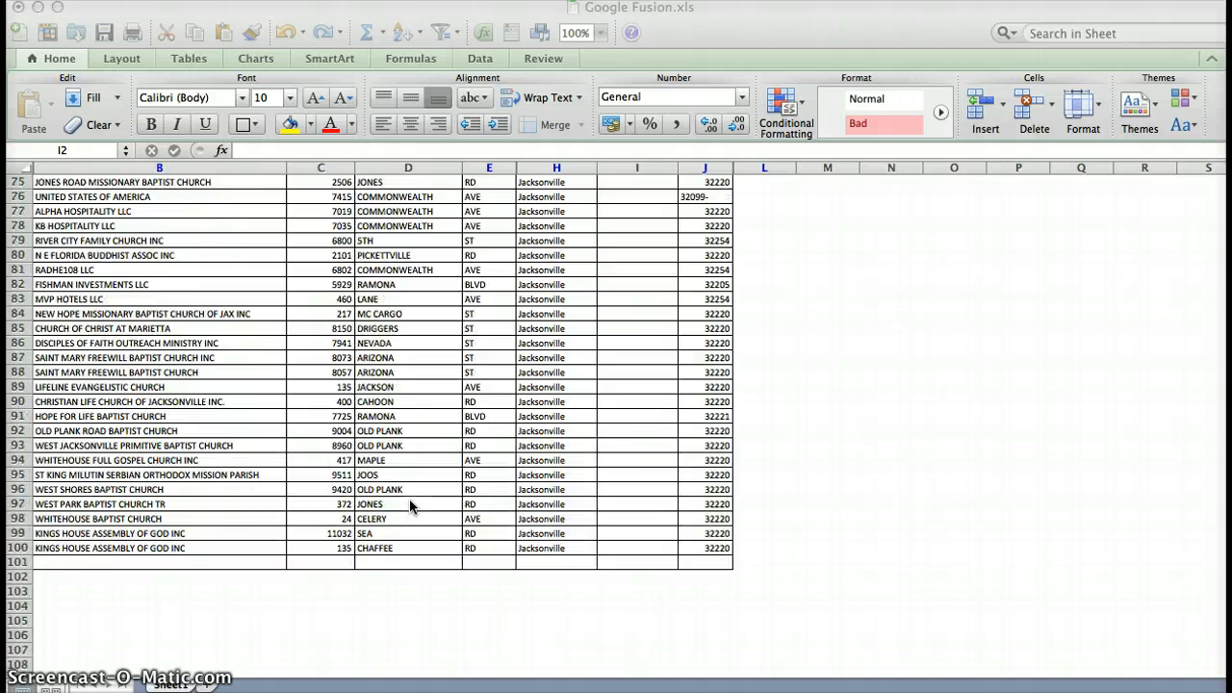
Look through the owner and address rows of the sheet.
scroll(409, 506, down, 10)
scroll(409, 506, up, 20)
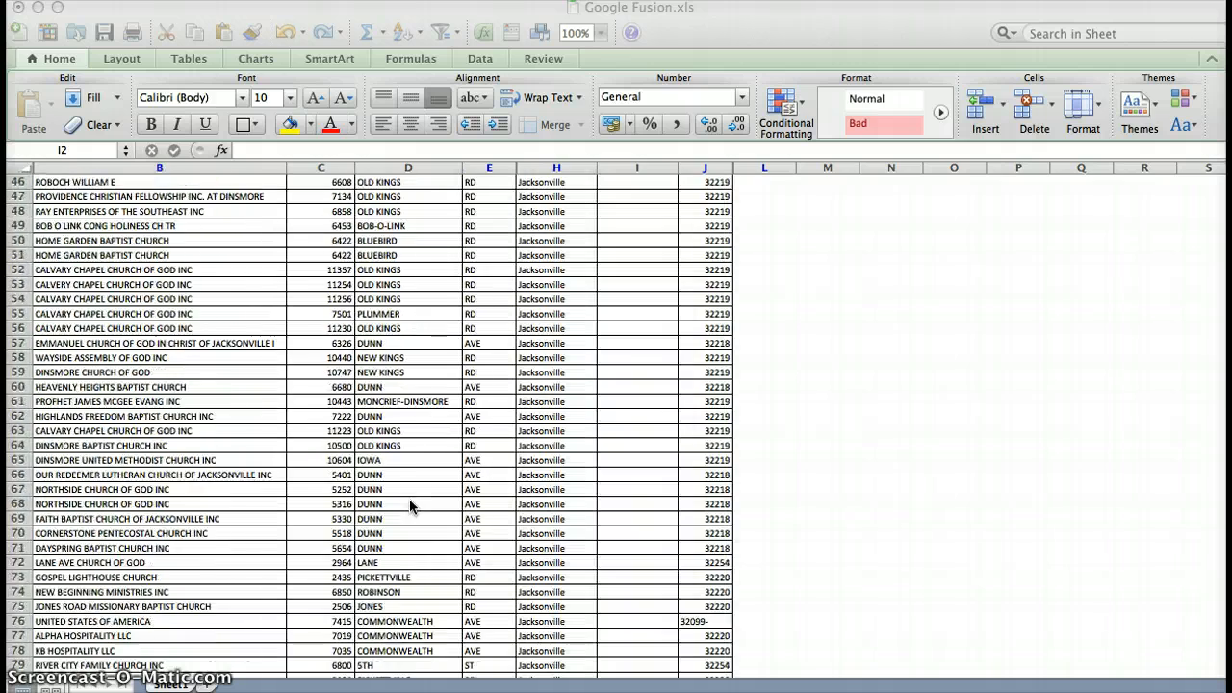
scroll(409, 506, down, 1)
scroll(409, 506, down, 7)
scroll(409, 506, up, 20)
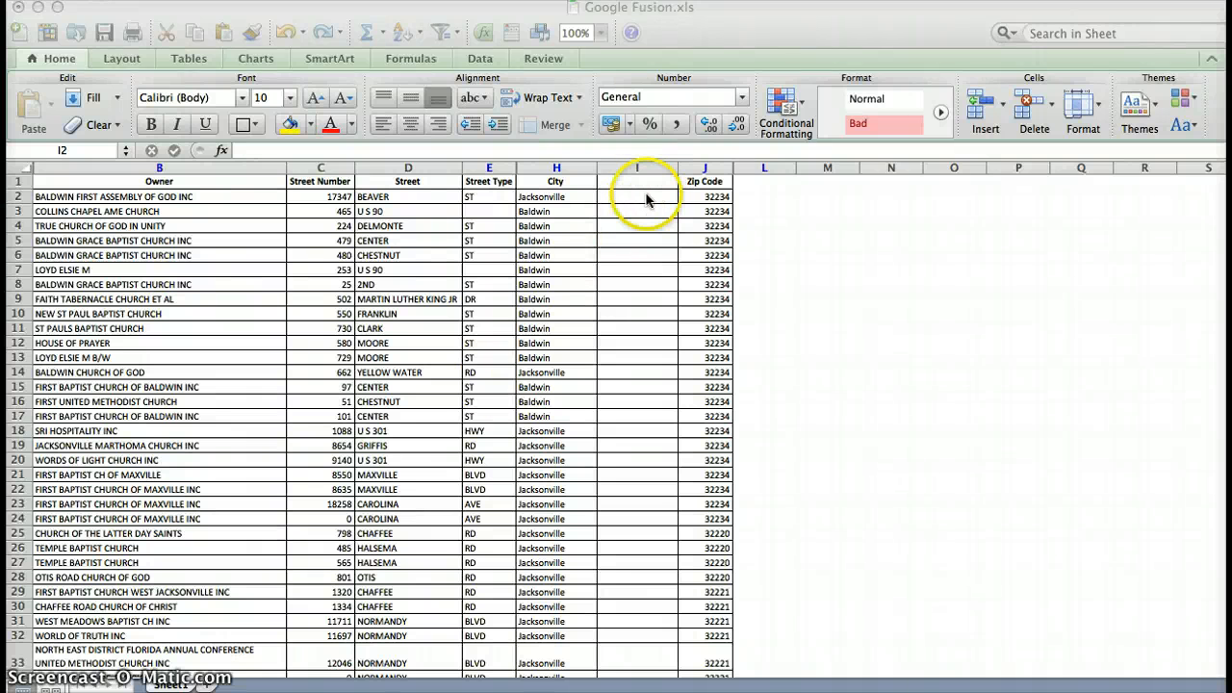
click(643, 198)
click(763, 199)
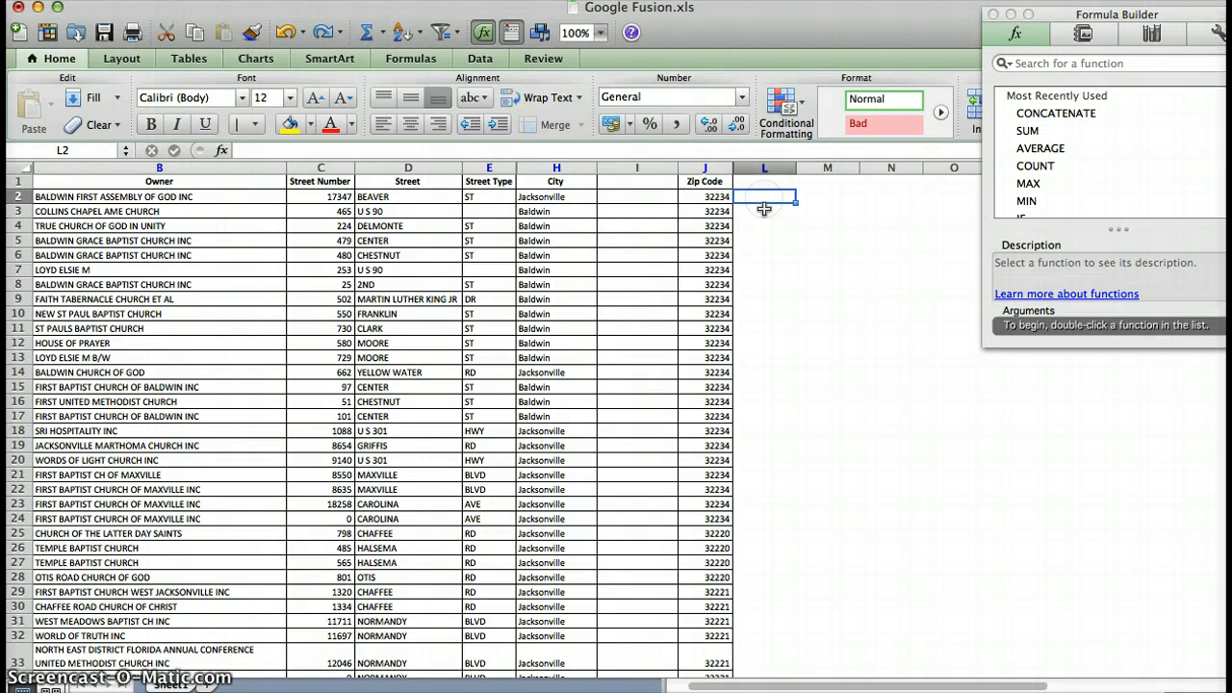
click(654, 195)
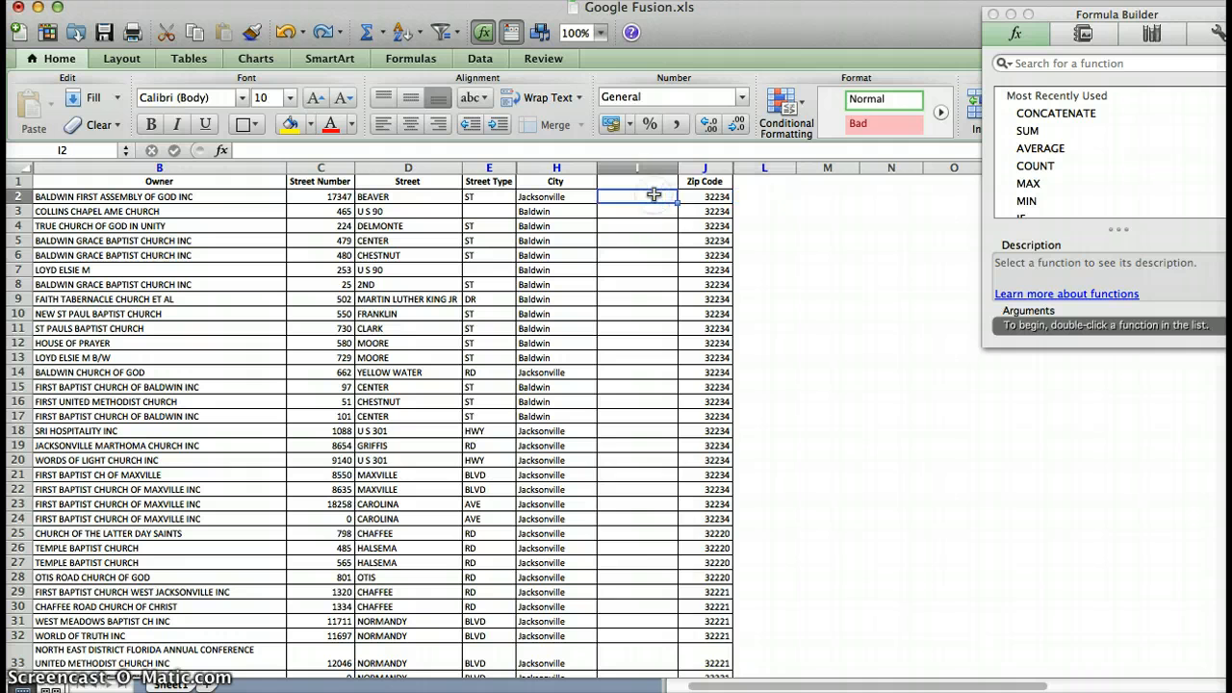
text(=con)
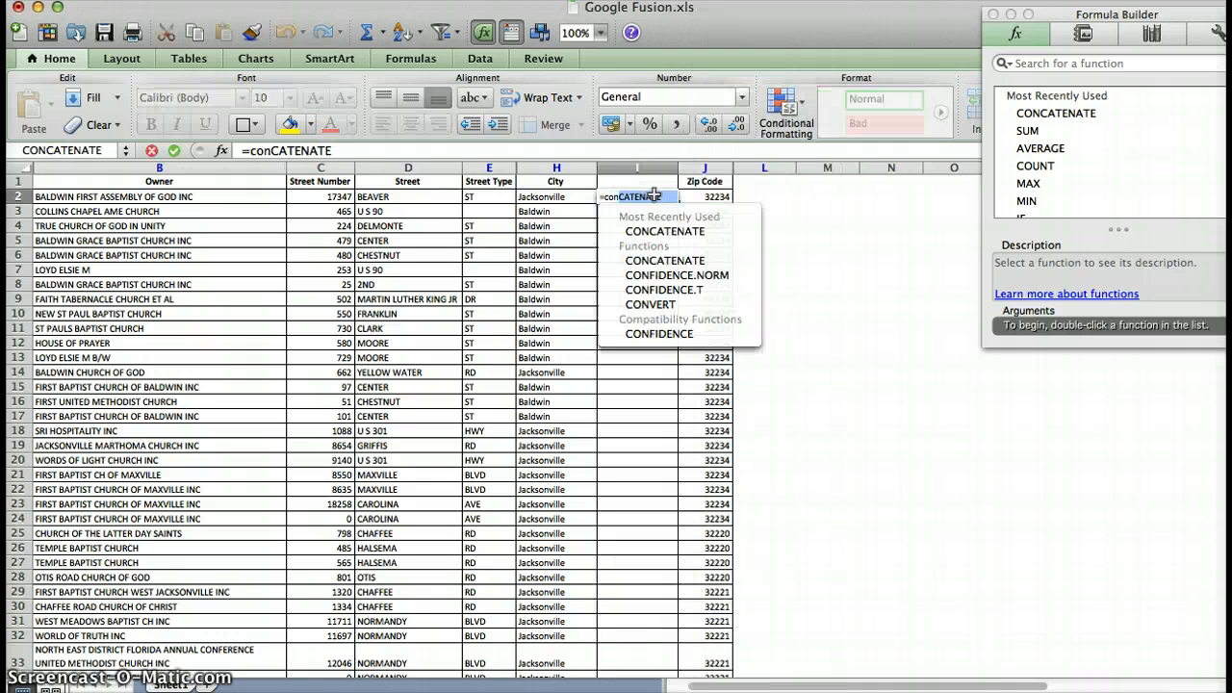
click(654, 195)
key(BackSpace)
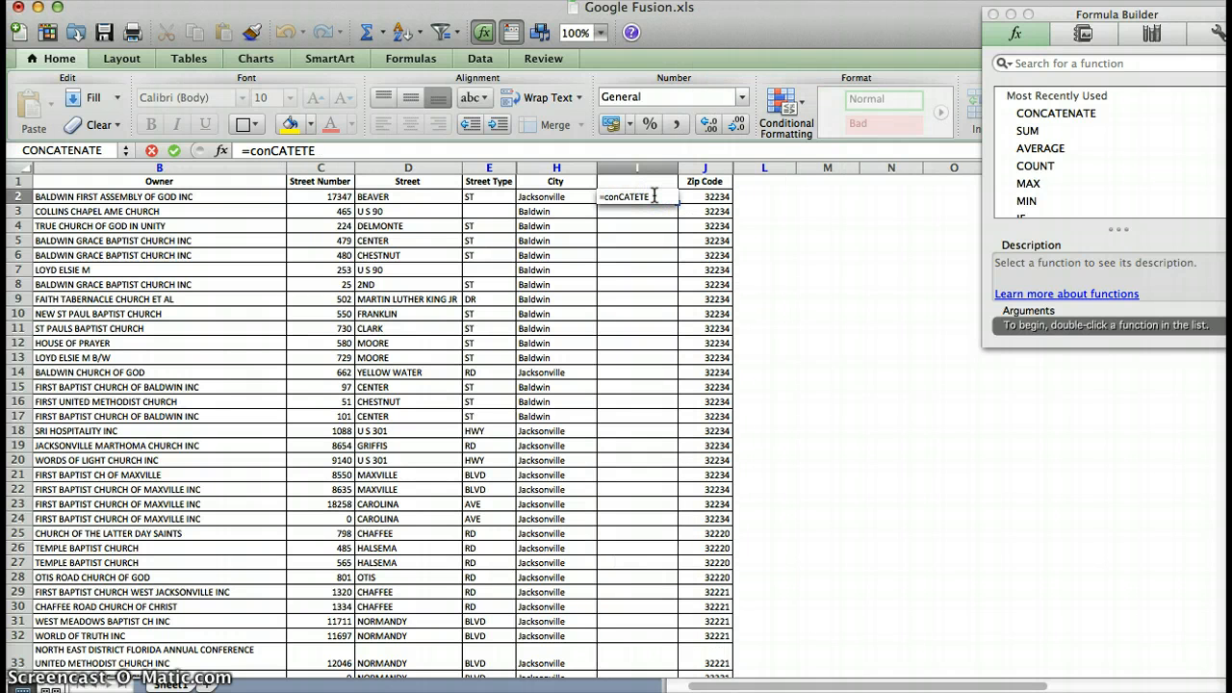
key(BackSpace)
key(BackSpace)
key(BackSpace)
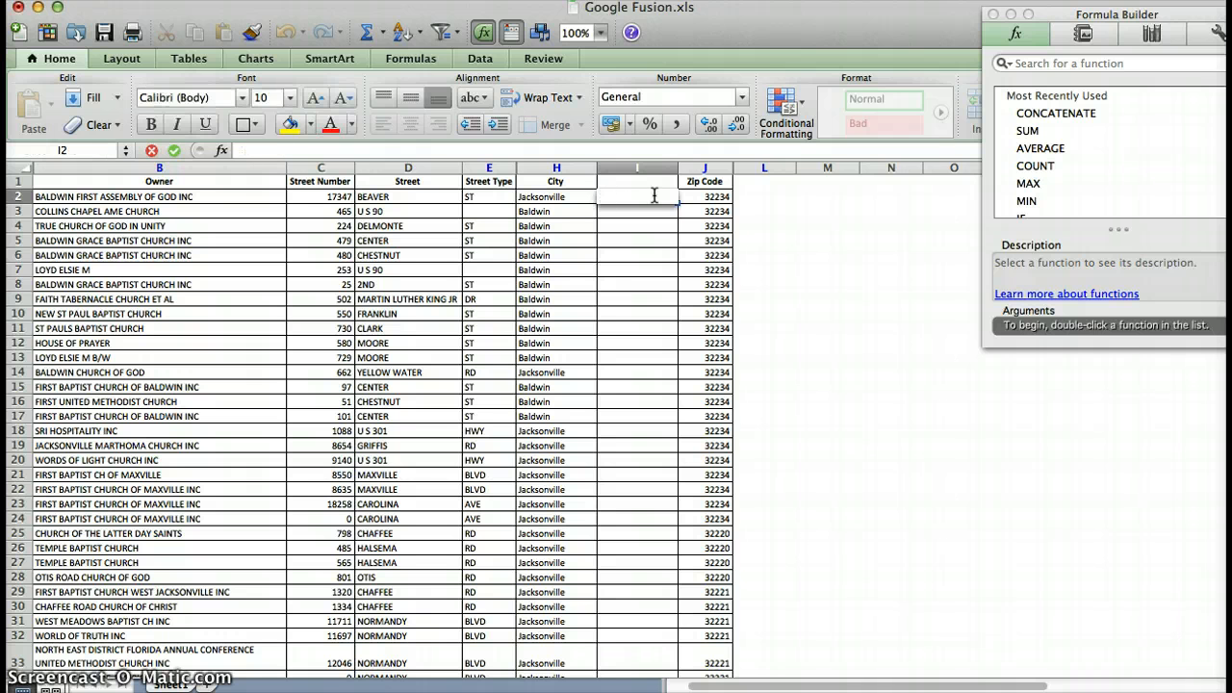
Insert the CONCATENATE function in I2 with street number cell C2 as the first text and a quoted space as the second.
click(1027, 114)
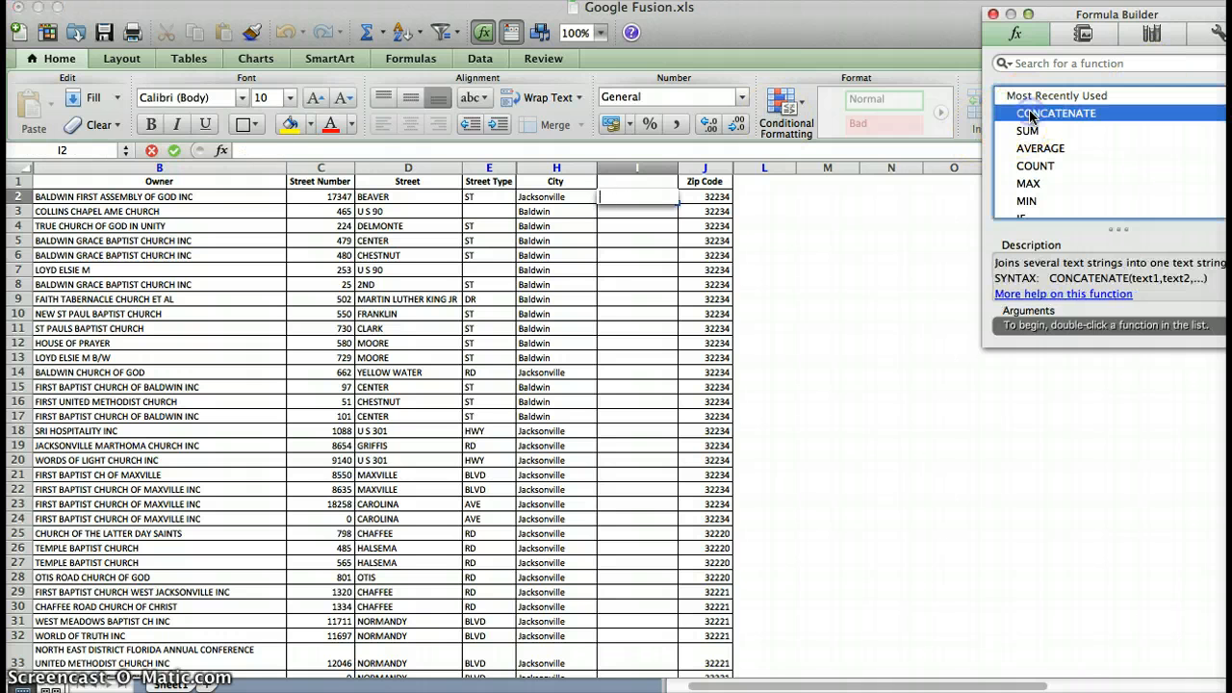
double_click(1030, 116)
click(1110, 350)
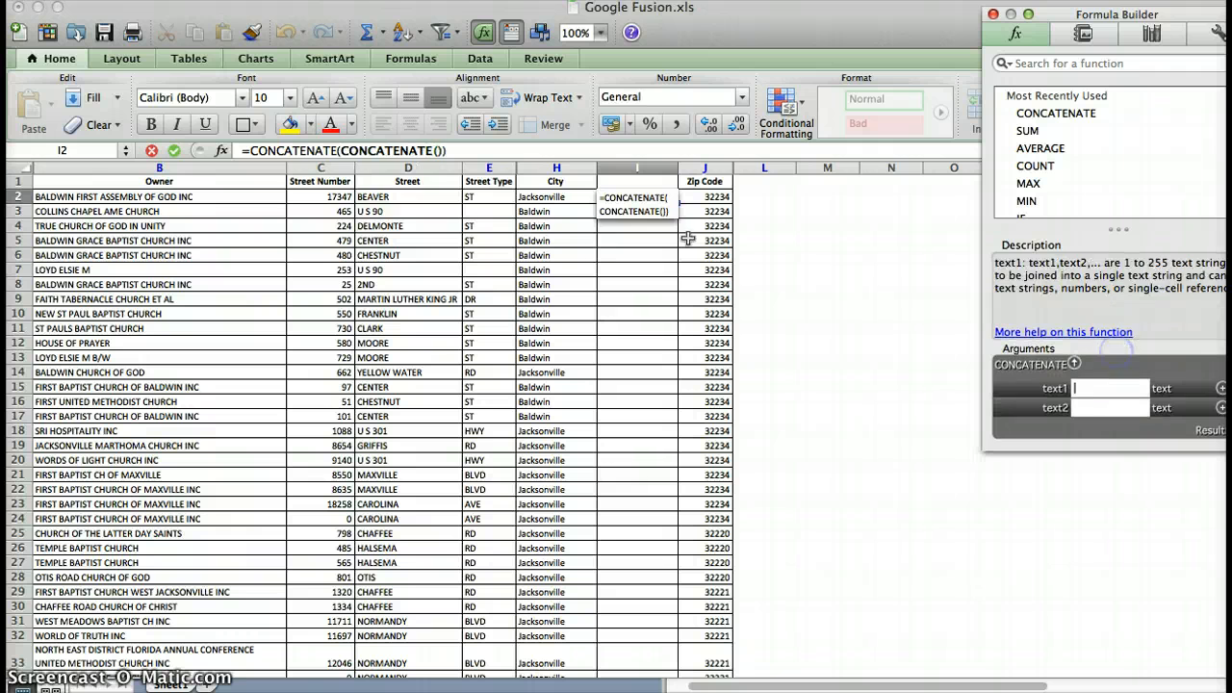
click(320, 198)
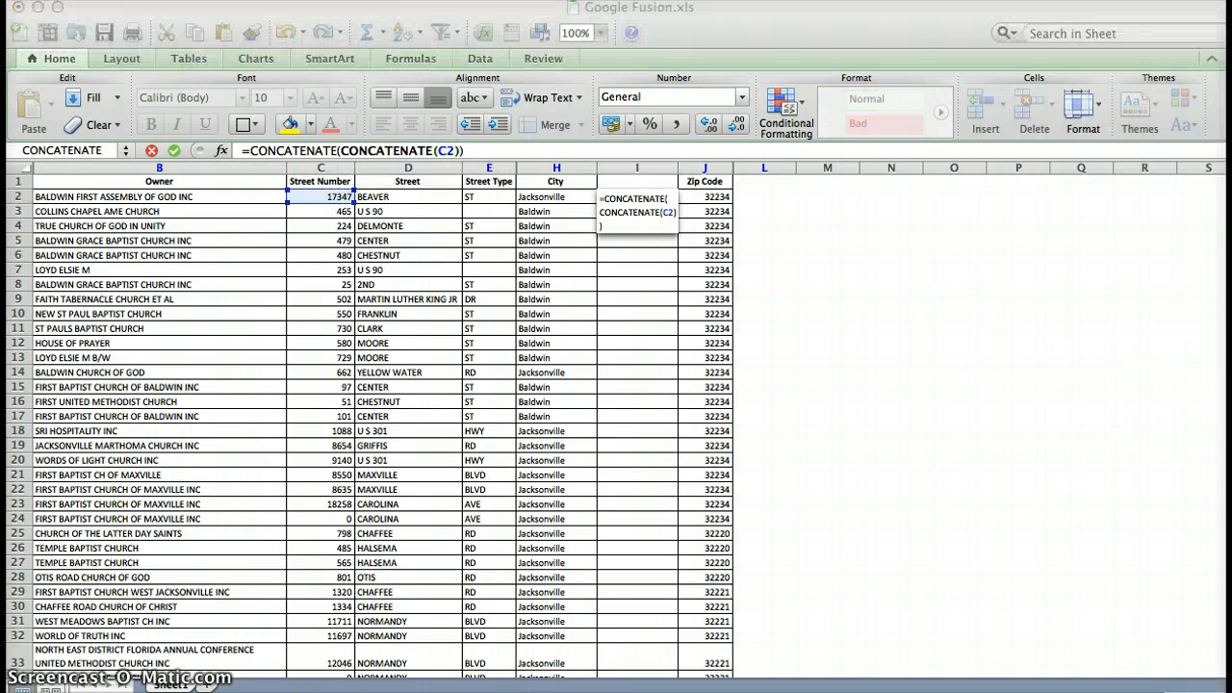
click(358, 203)
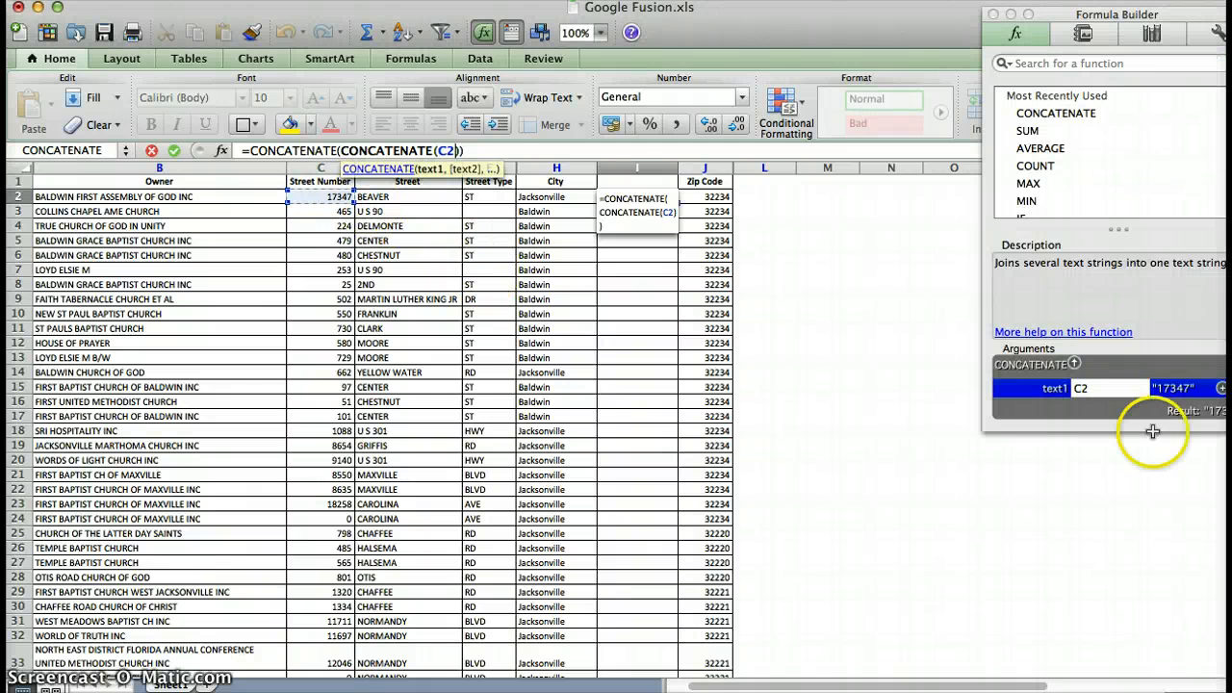
click(1221, 388)
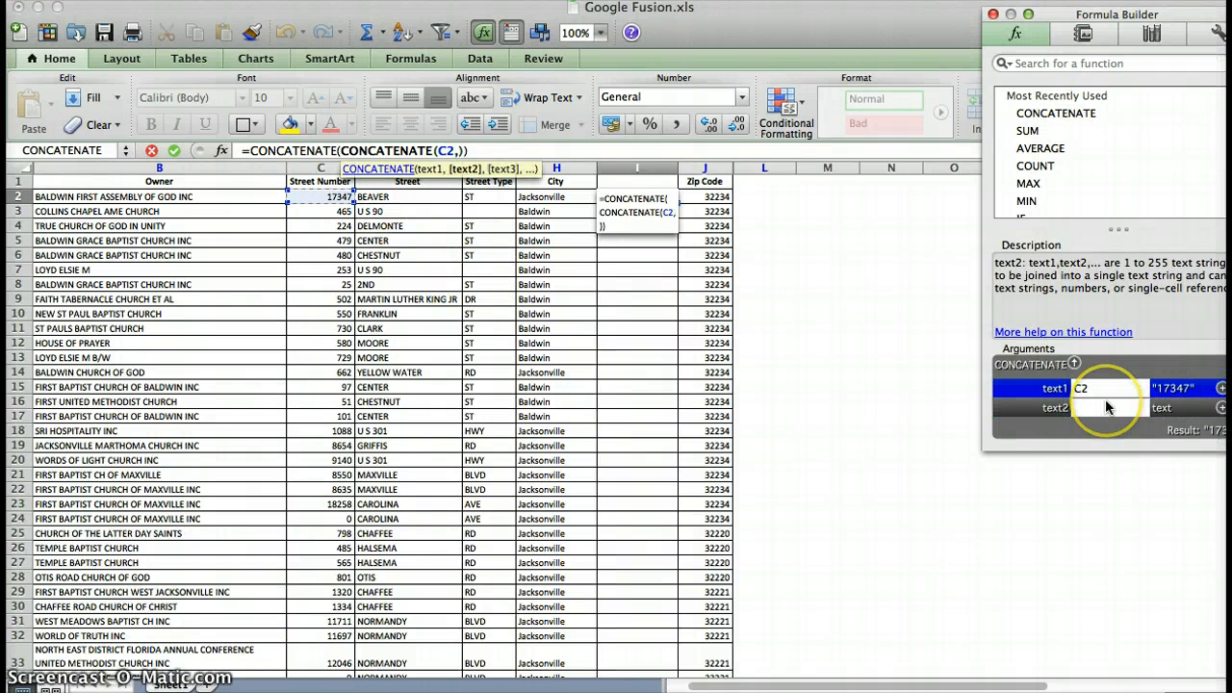
text(" "+)
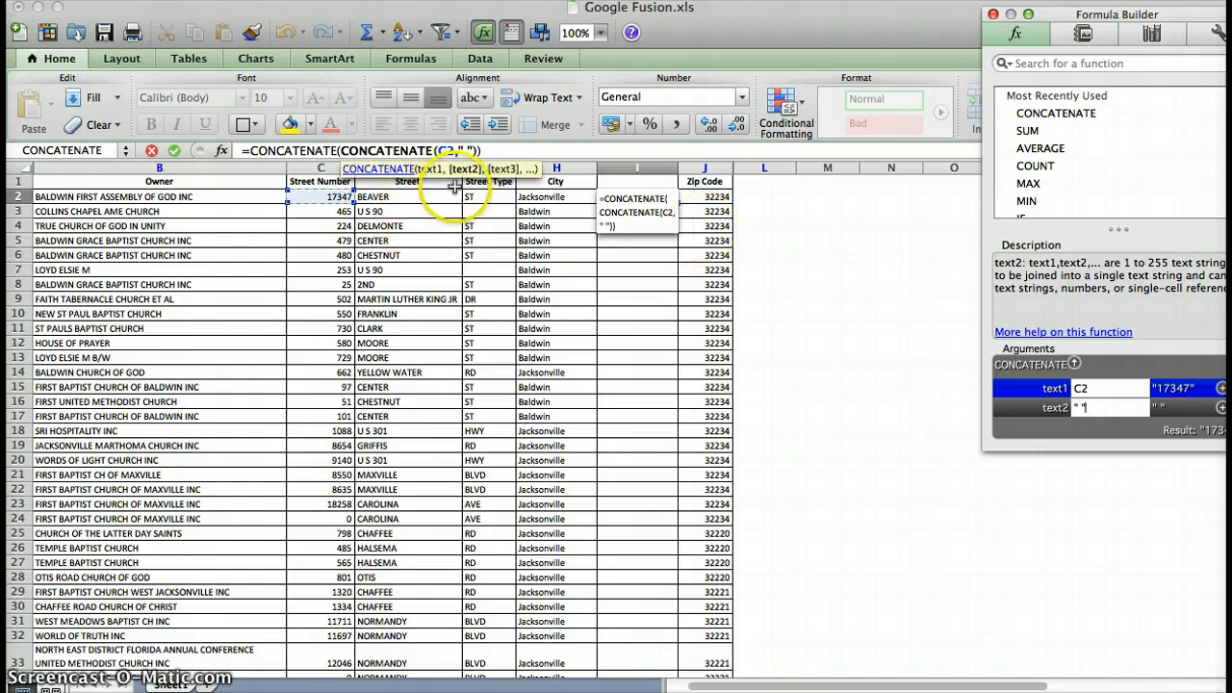
click(415, 196)
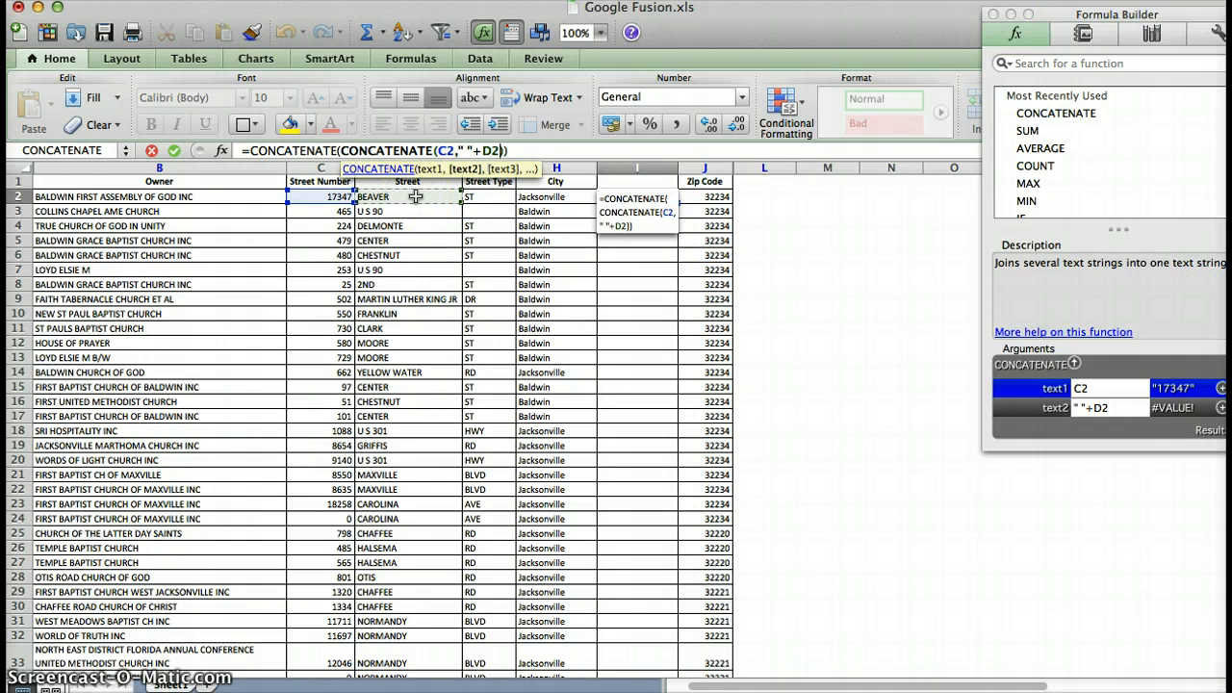
key(BackSpace)
key(BackSpace)
key(BackSpace)
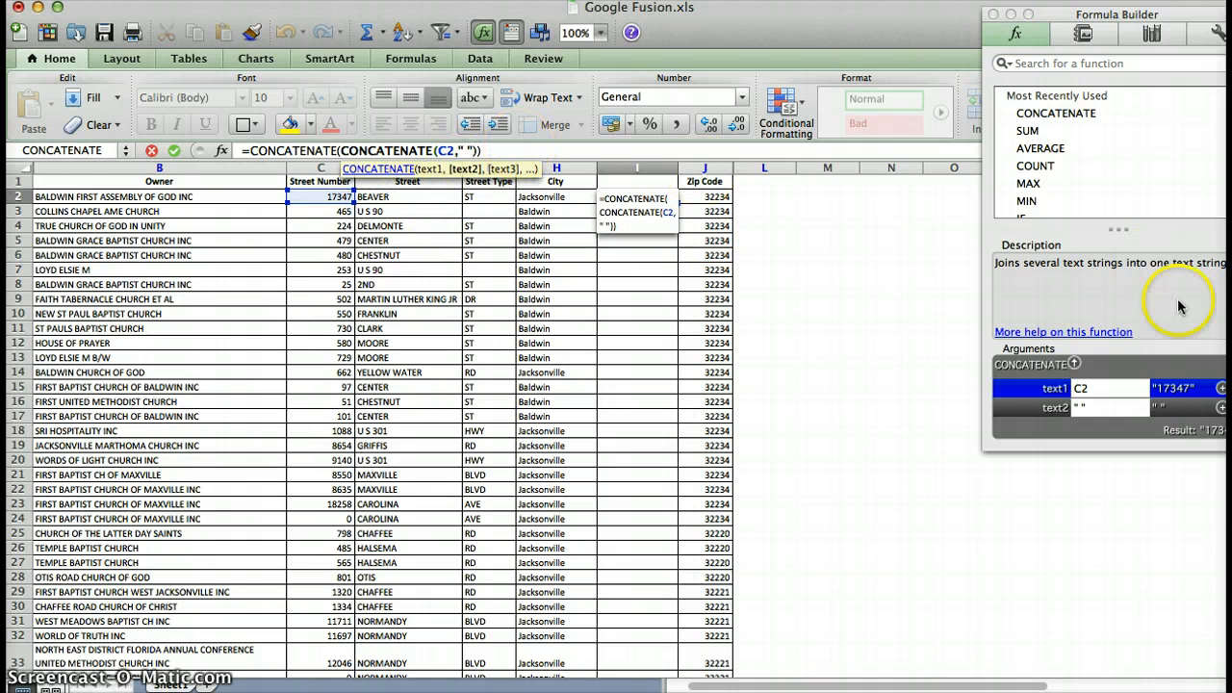
Add street cell D2 as the third text argument and a quoted space as the fourth.
click(1220, 408)
drag(1093, 12, 1061, 12)
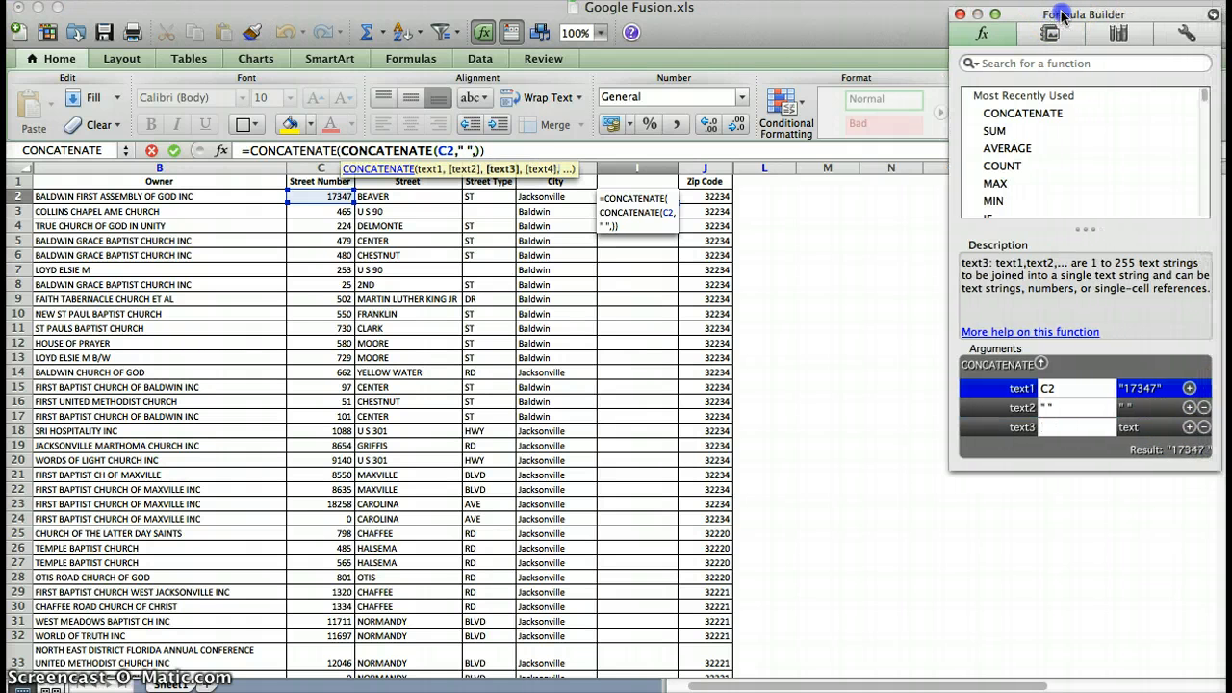
click(428, 199)
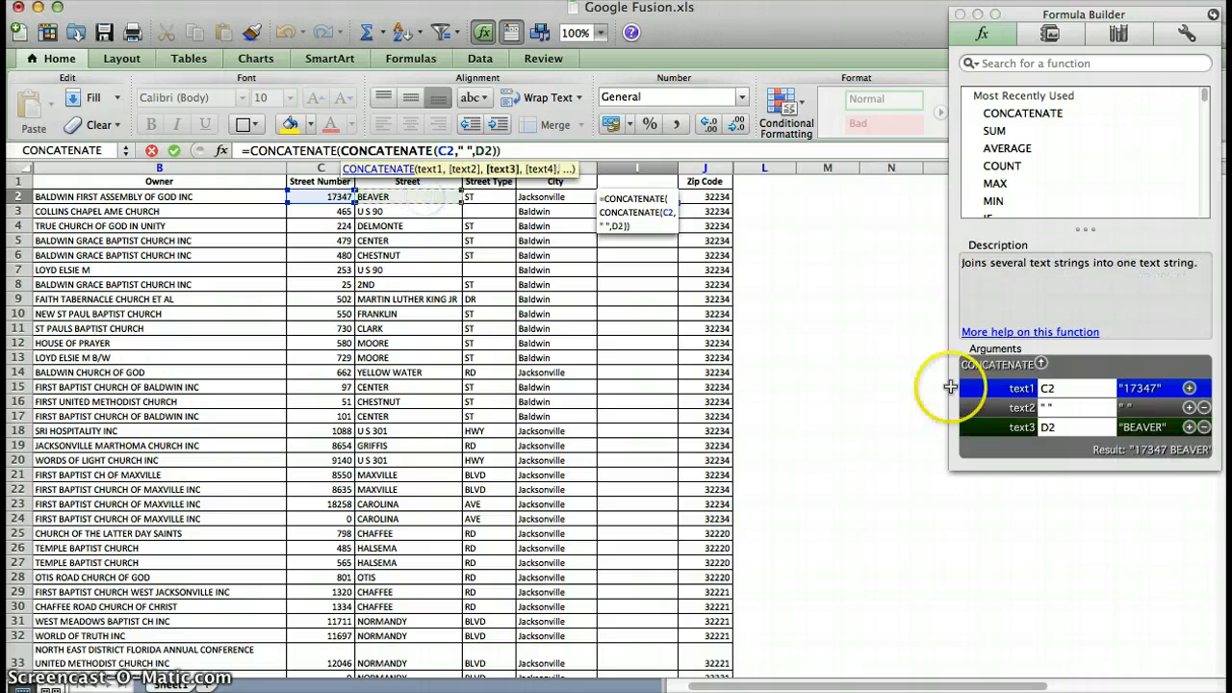
click(1190, 430)
text(" ")
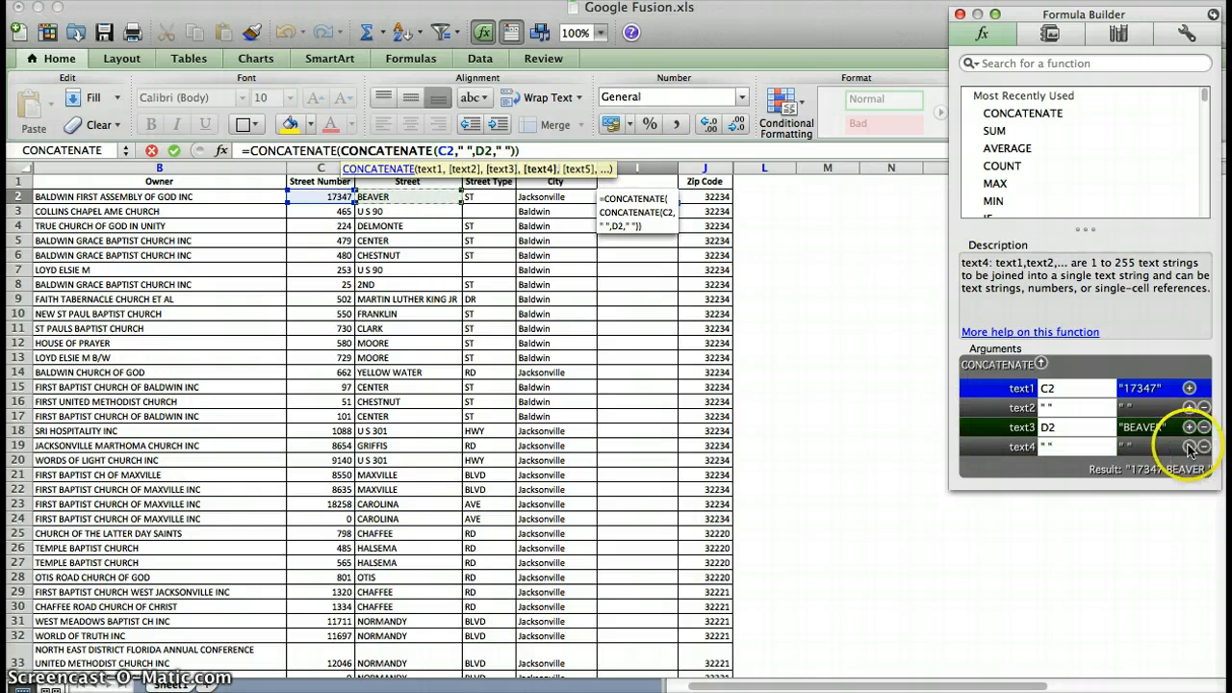
Add street type cell E2 as the fifth text argument and a quoted space as the sixth.
click(1190, 447)
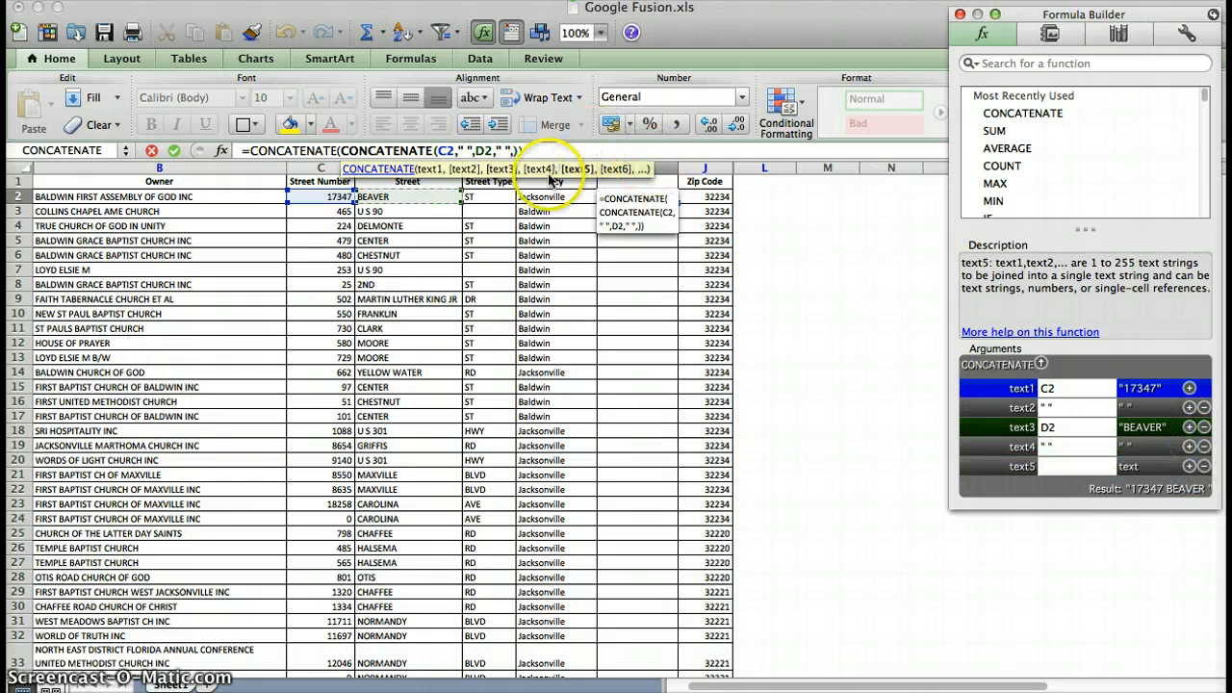
click(491, 197)
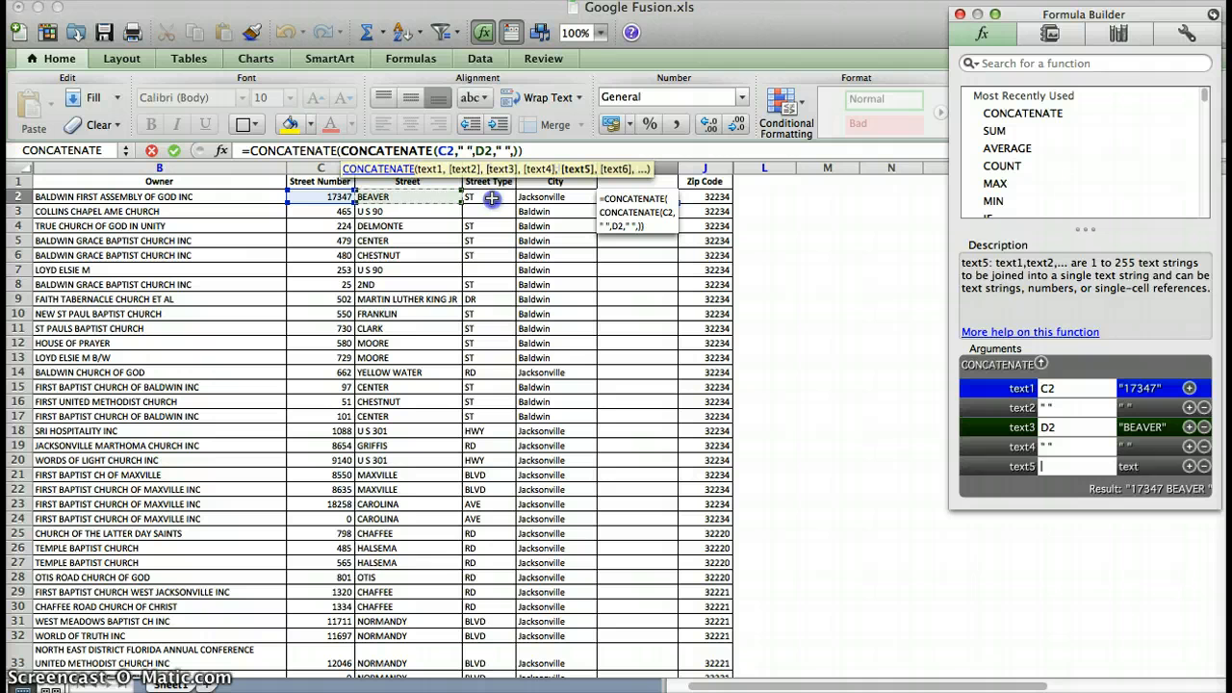
click(1190, 466)
text(" ")
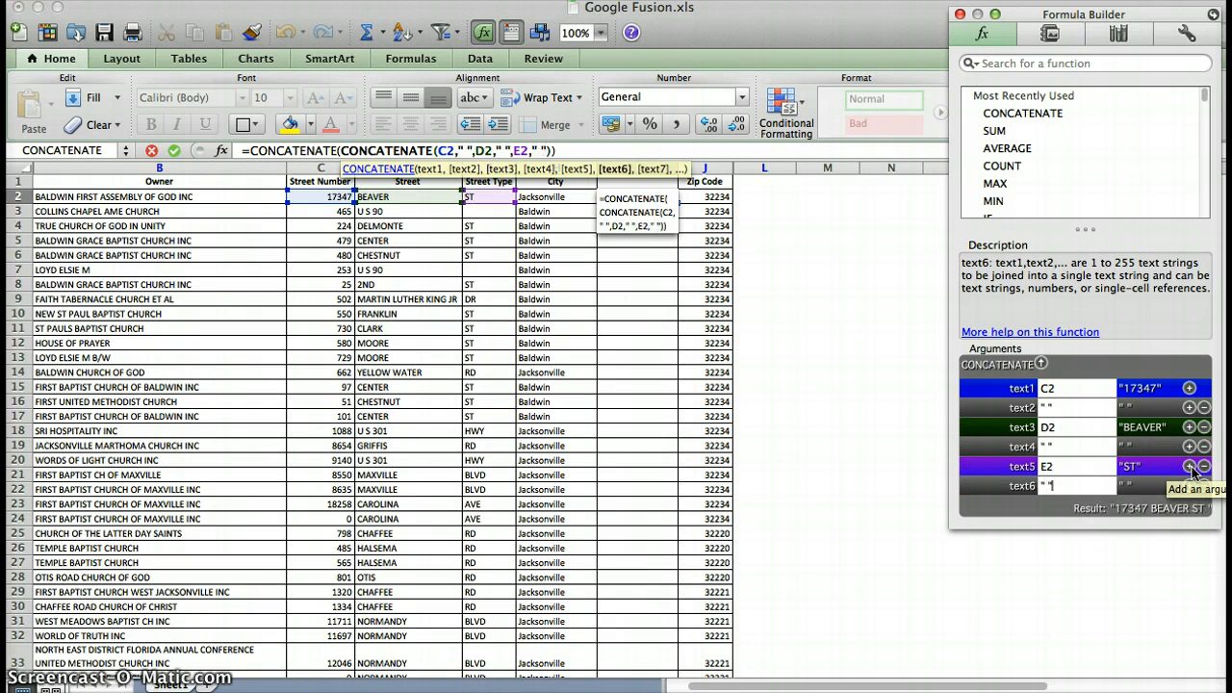
Add city cell H2 as the seventh text argument and a quoted space as the eighth.
click(1190, 486)
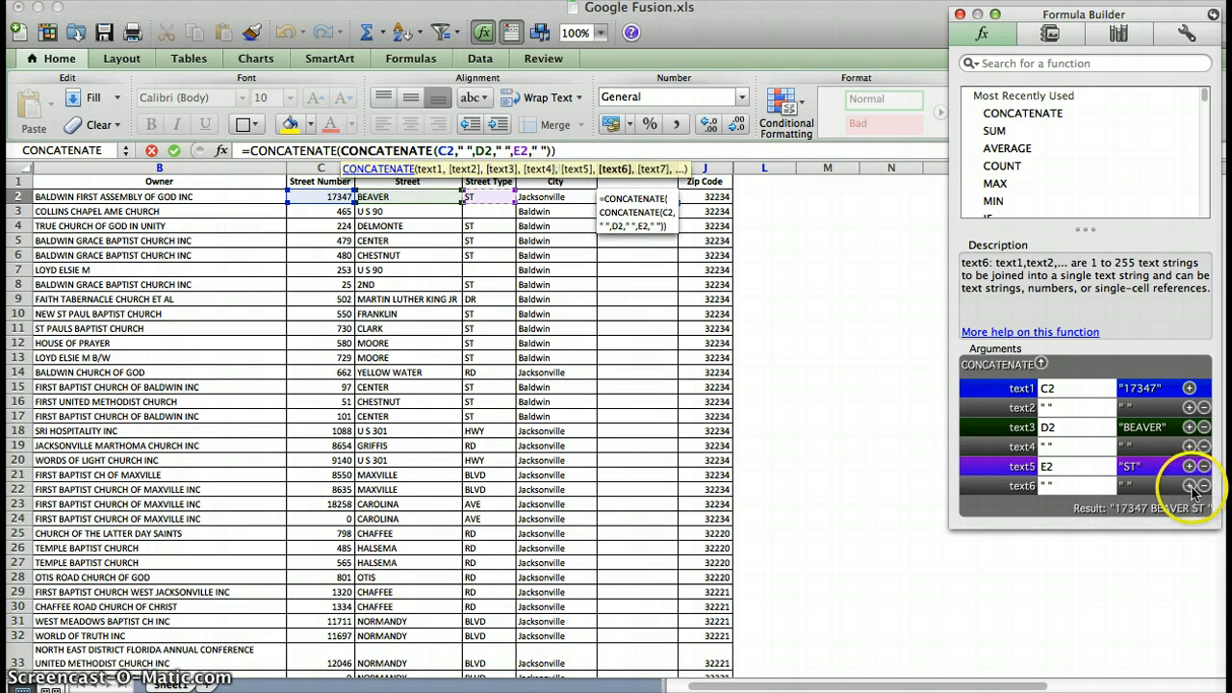
click(555, 196)
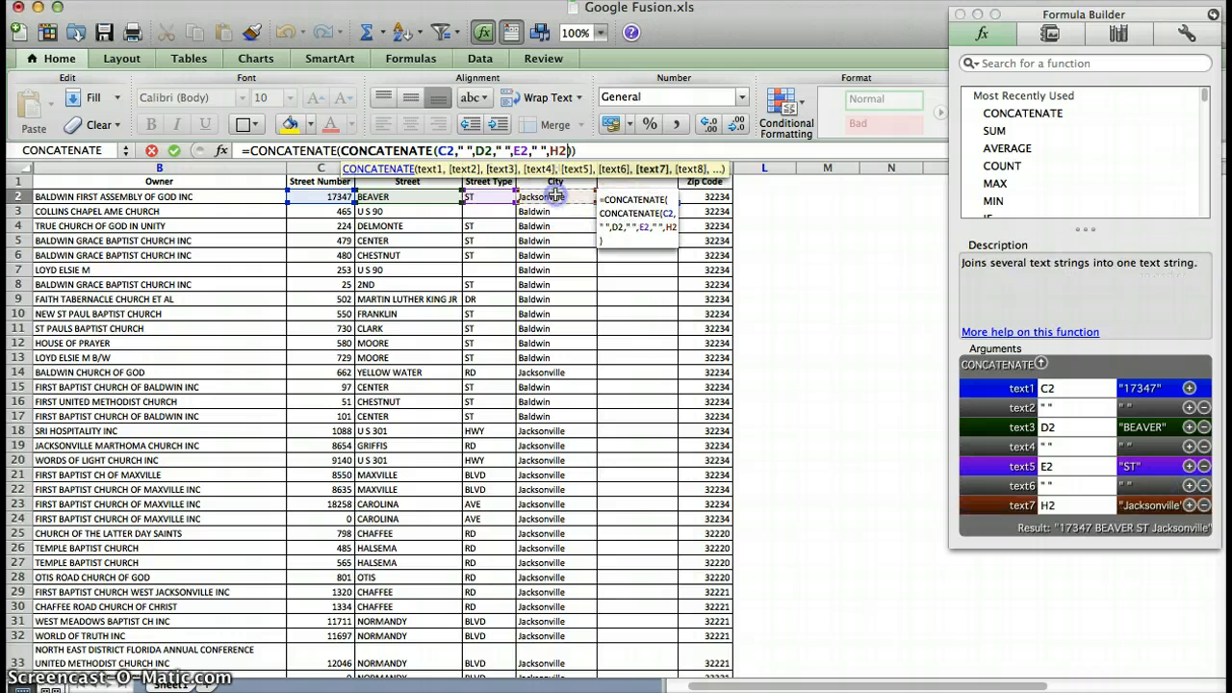
click(1190, 506)
text(" ")
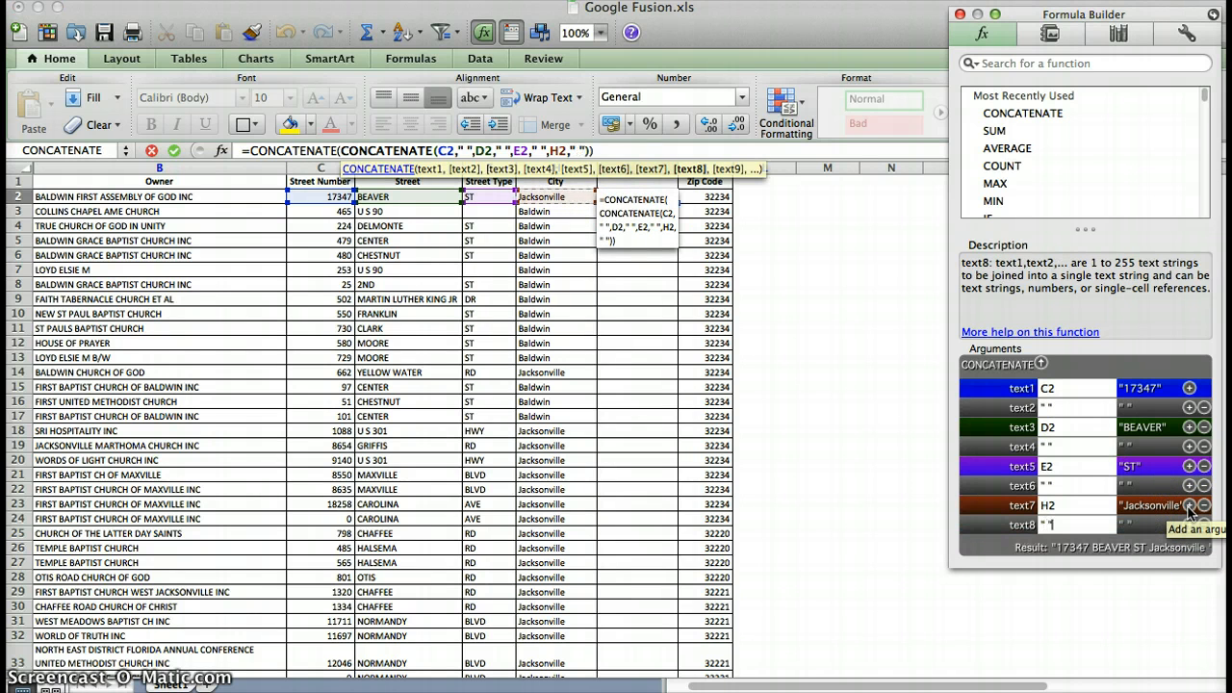
text(+)
click(716, 197)
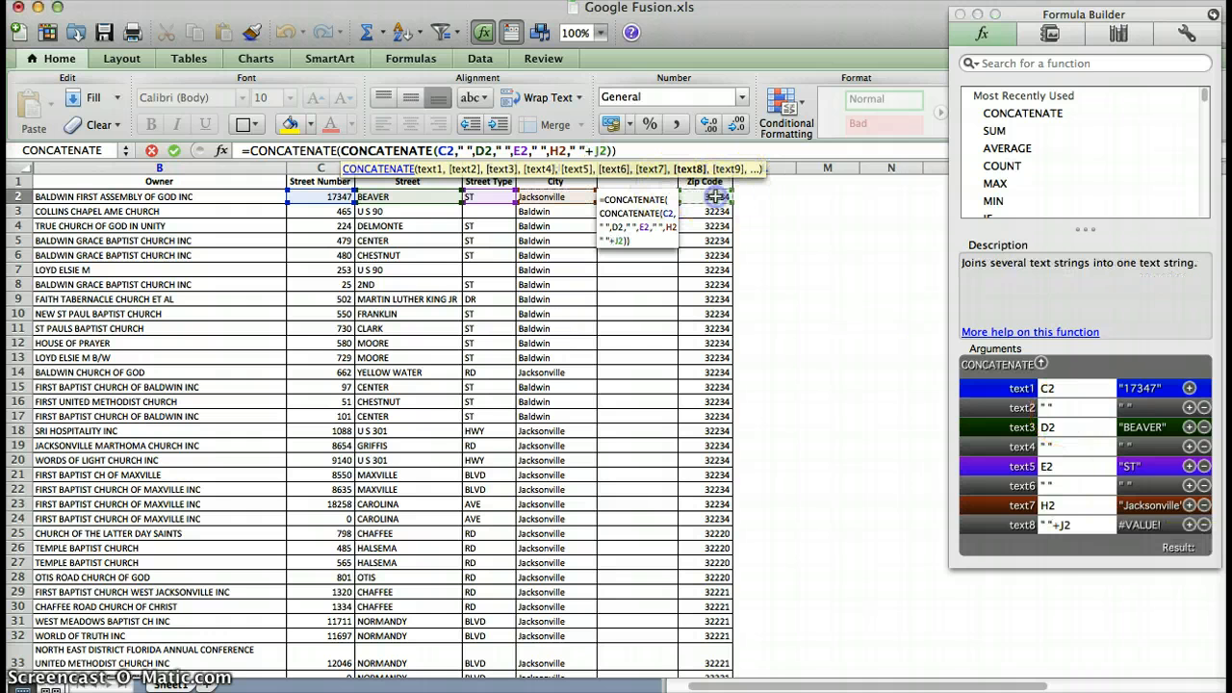
click(959, 364)
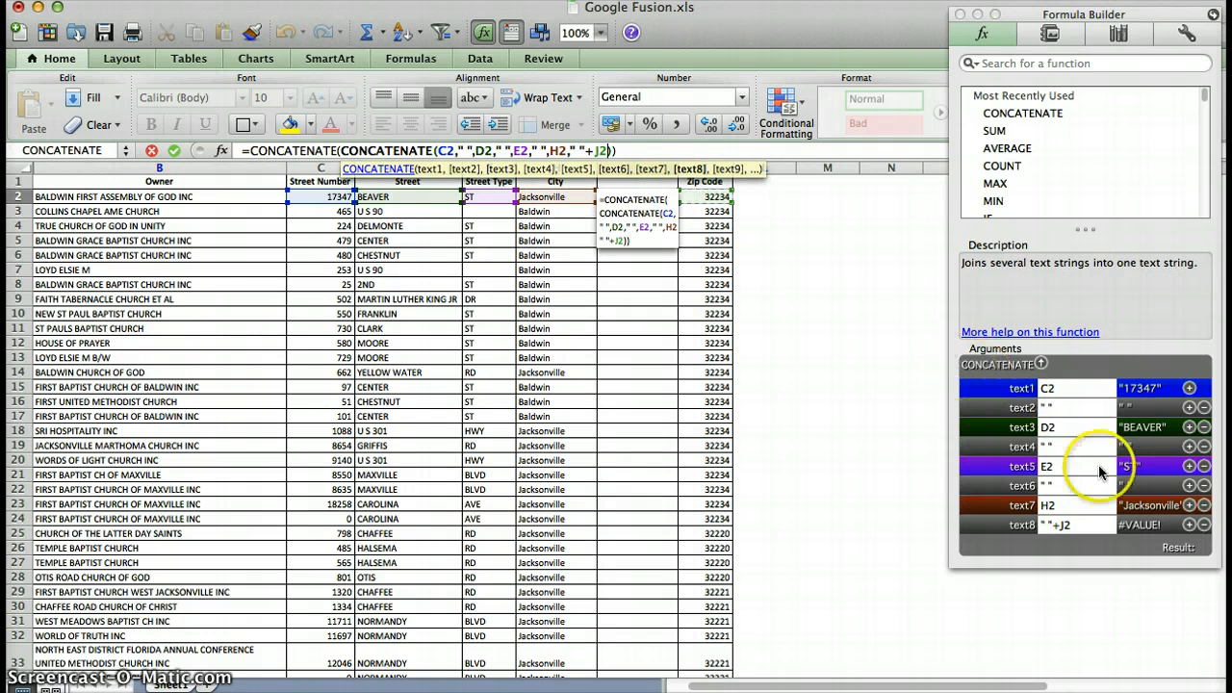
key(BackSpace)
key(BackSpace)
key(BackSpace)
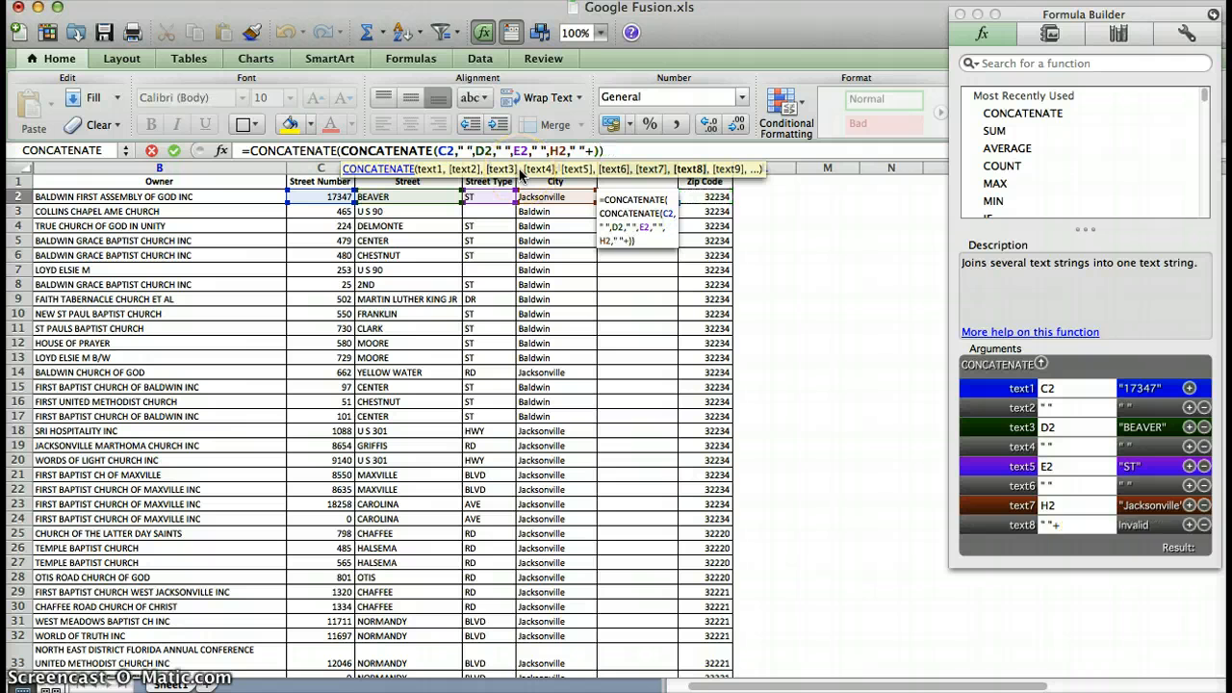
Add zip code cell J2 as the ninth text argument and enter the formula in I2.
click(1189, 524)
click(717, 196)
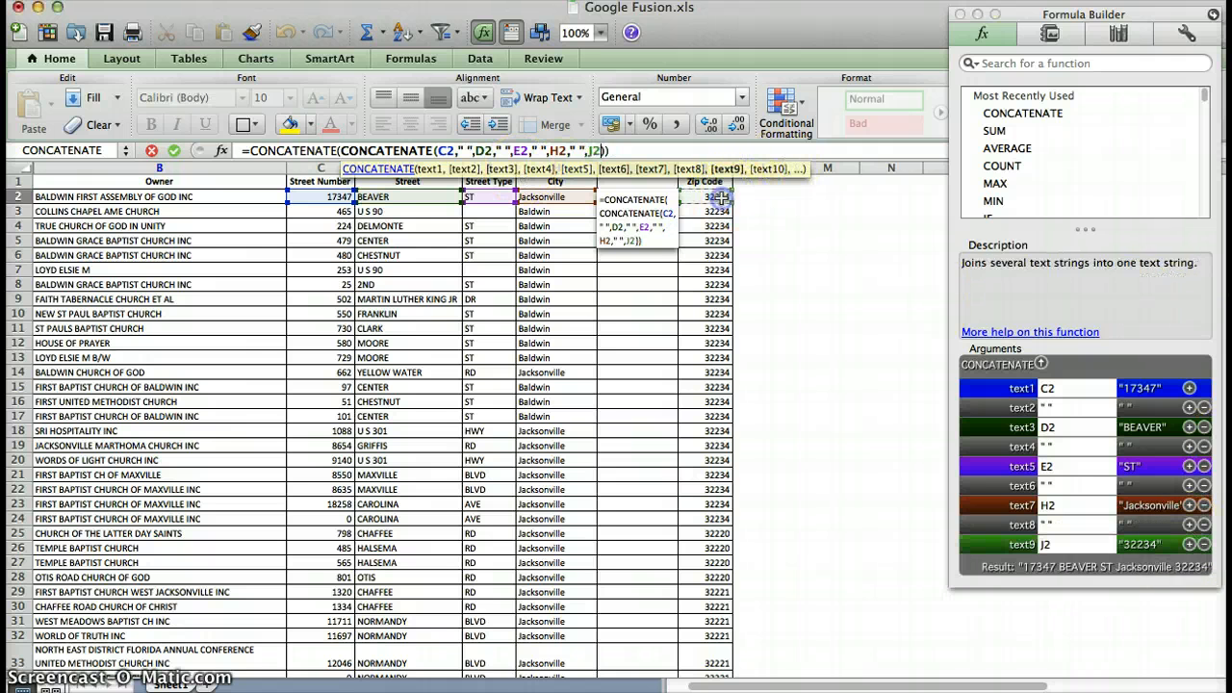
key(Return)
Fill the combined address formula from I2 down column I through the listed rows.
click(666, 196)
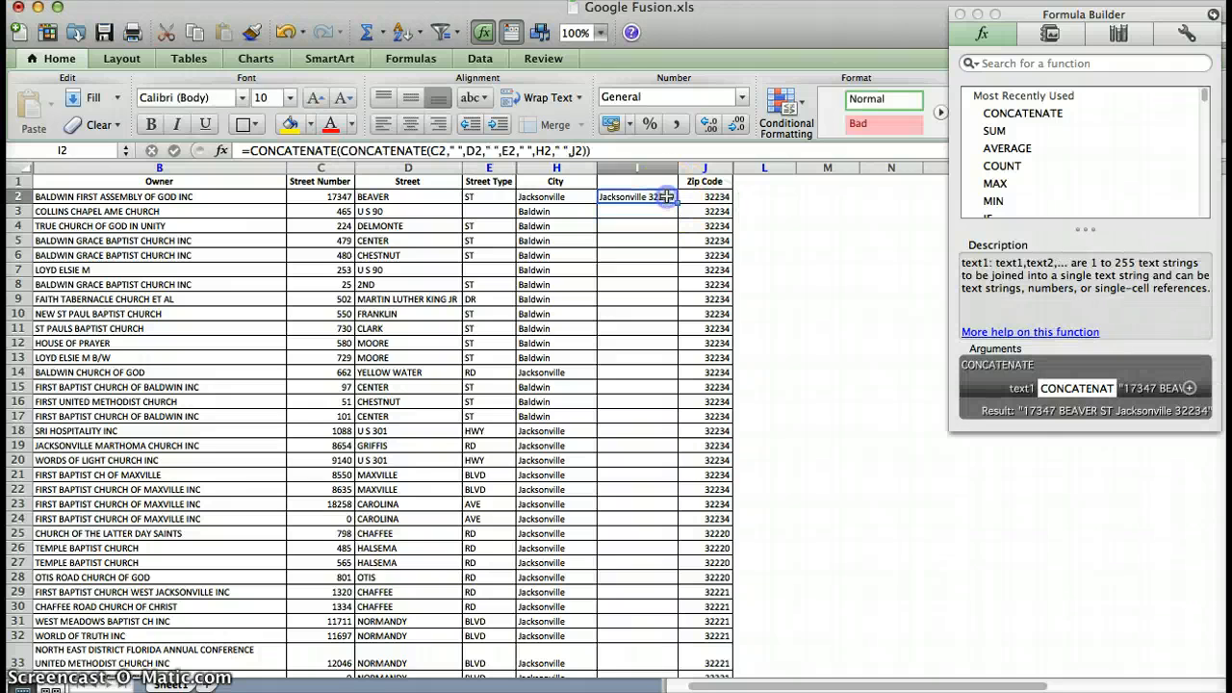
drag(678, 203, 663, 320)
scroll(663, 319, up, 20)
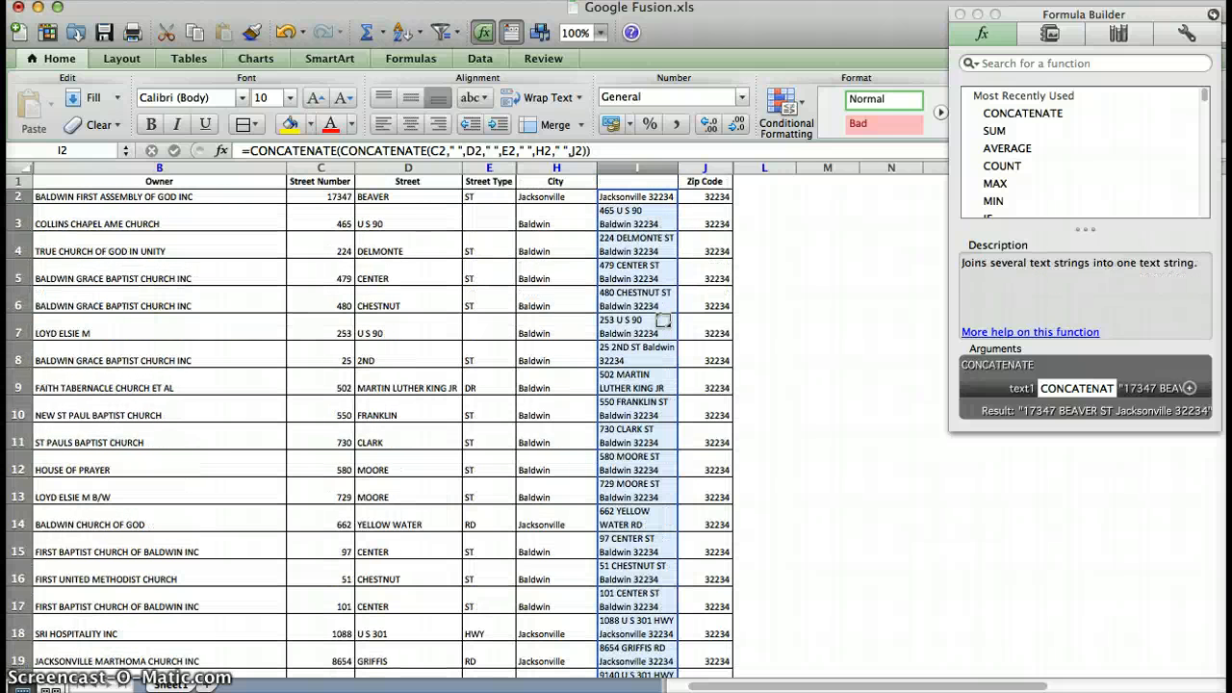
click(756, 272)
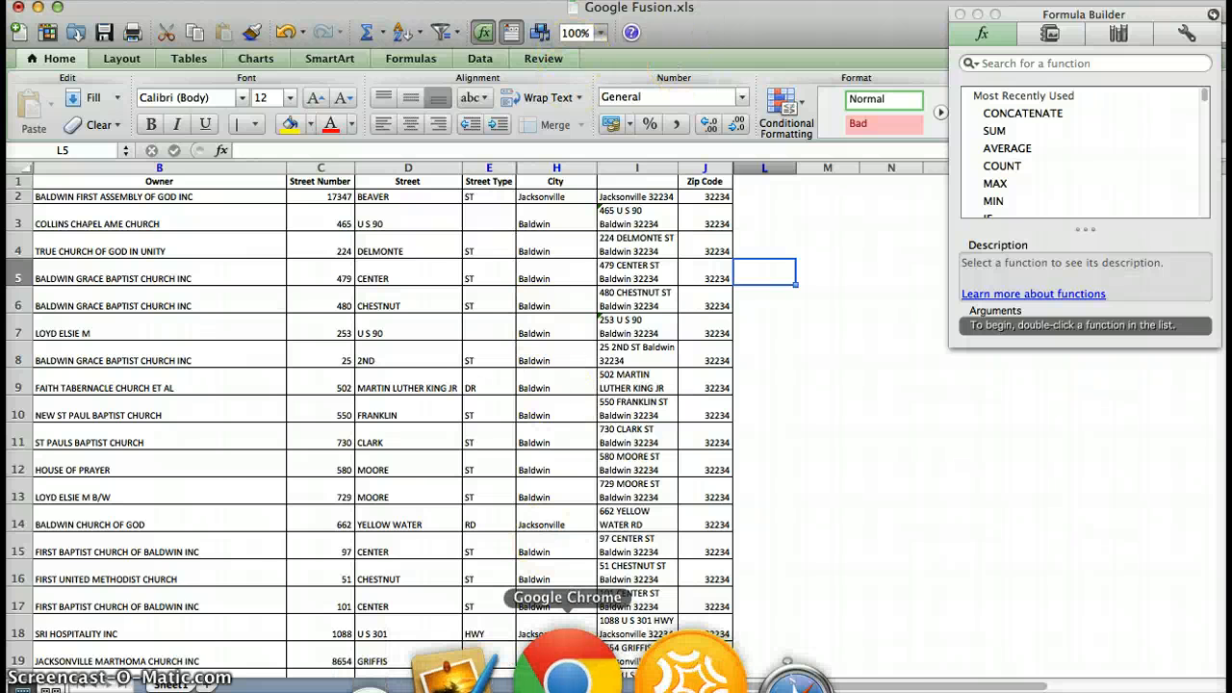
Switch to Google Chrome and start creating a new Fusion Table from Google Drive.
click(567, 668)
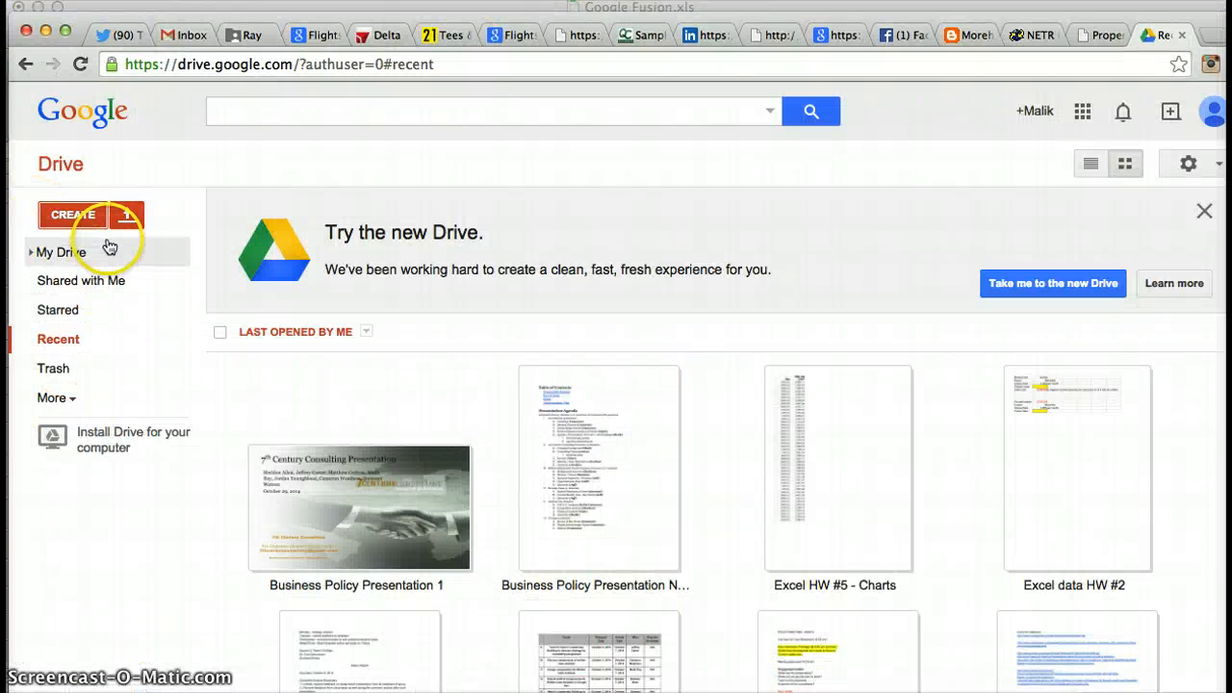
click(88, 217)
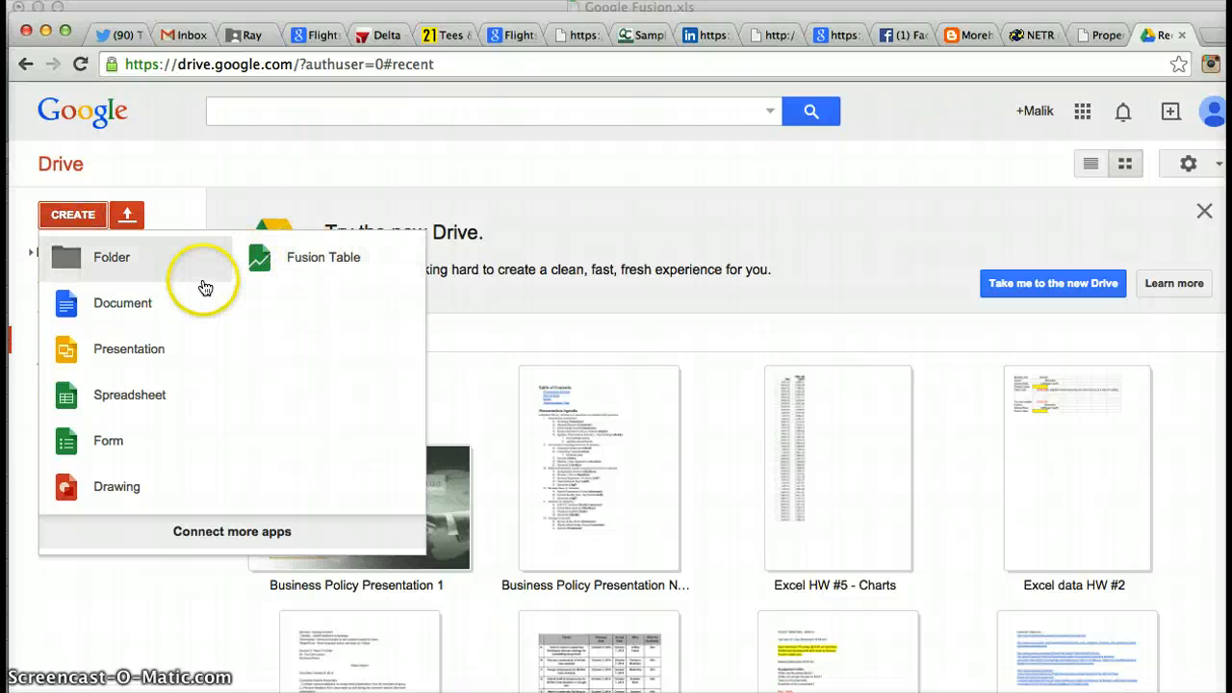
click(274, 276)
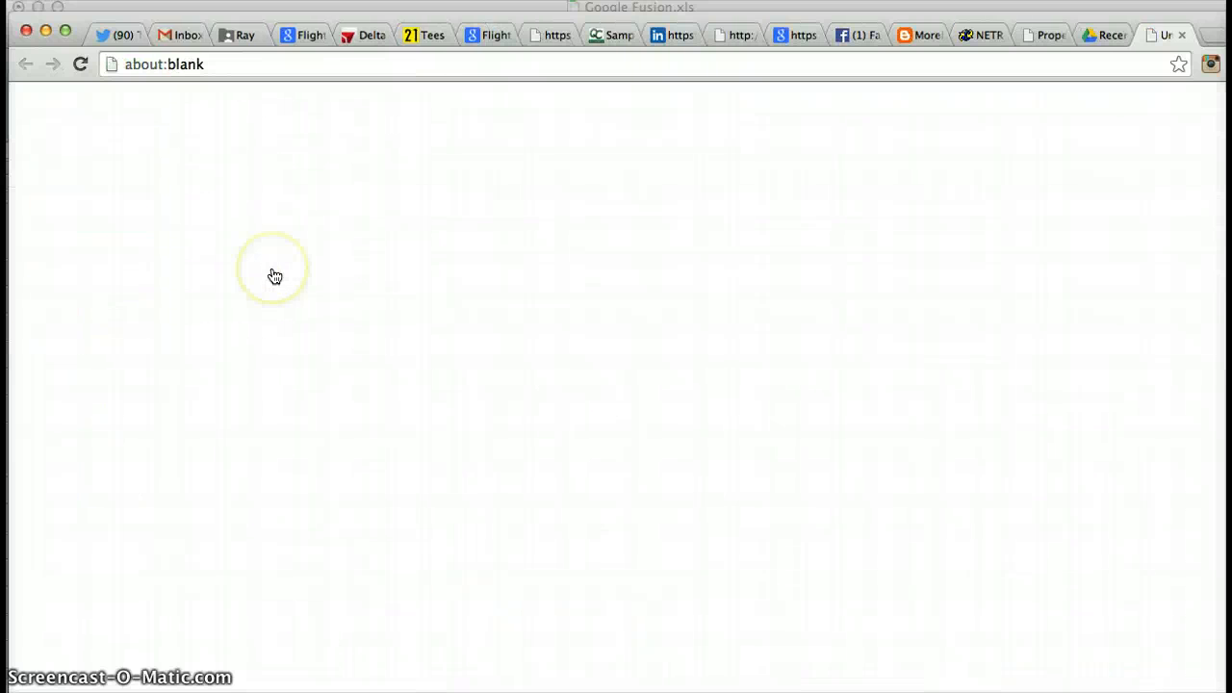
click(1176, 37)
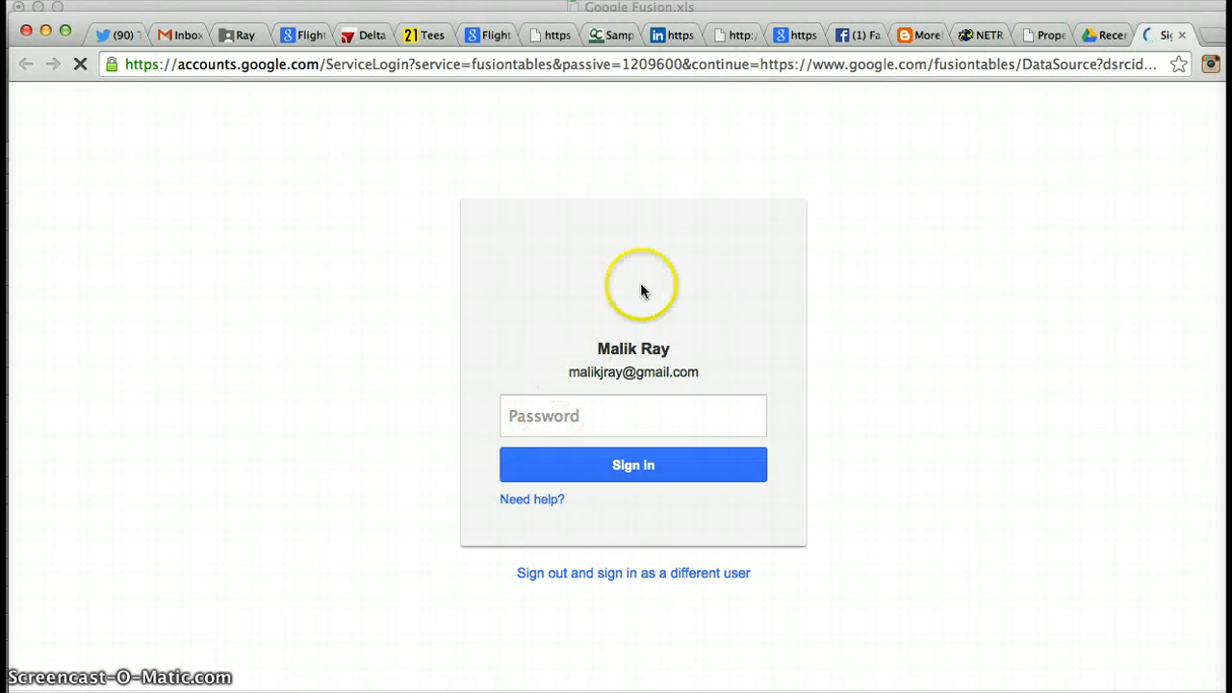
Close the Google Drive page, enter the account password and sign in to Fusion Tables.
click(1105, 35)
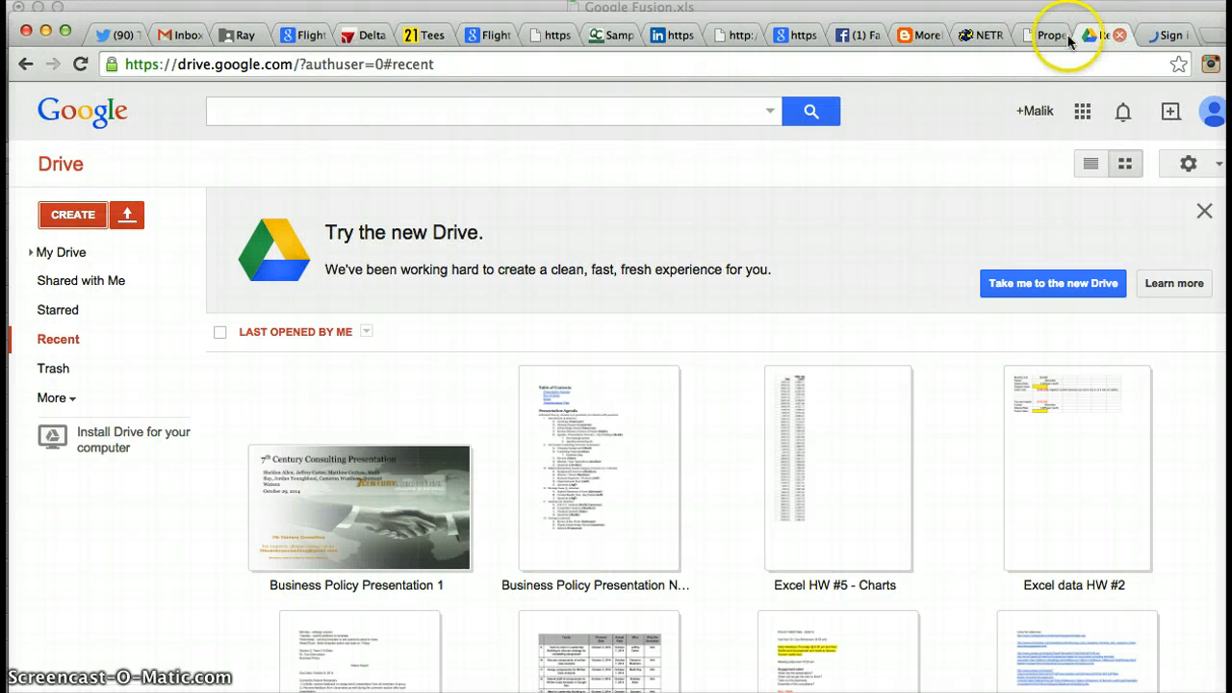
click(1119, 34)
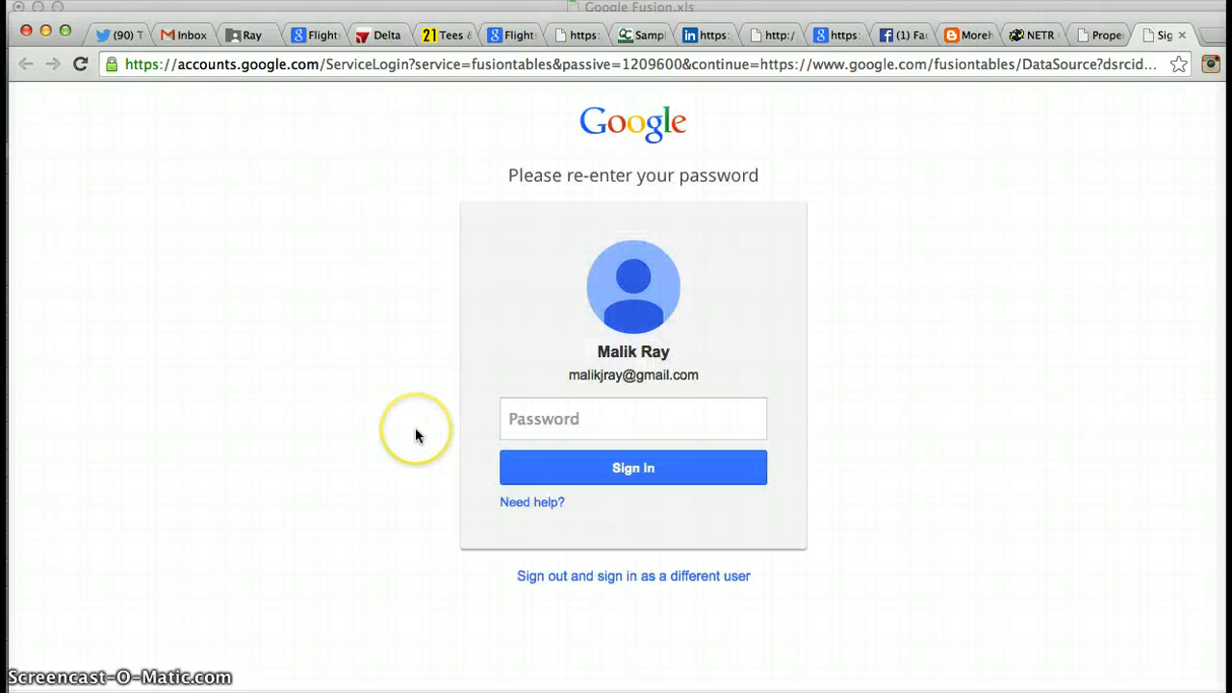
click(535, 420)
text(•••)
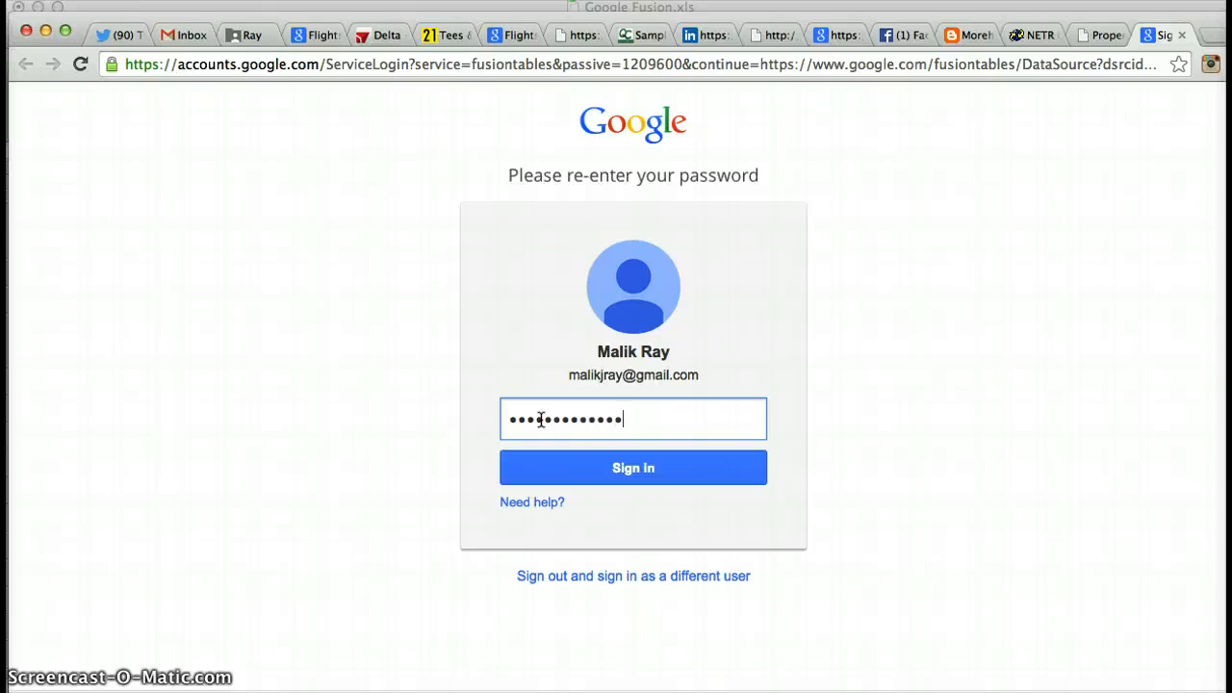
Check the homework steps for the Fusion Table on the class blog misfall2014.blogspot.com.
click(972, 36)
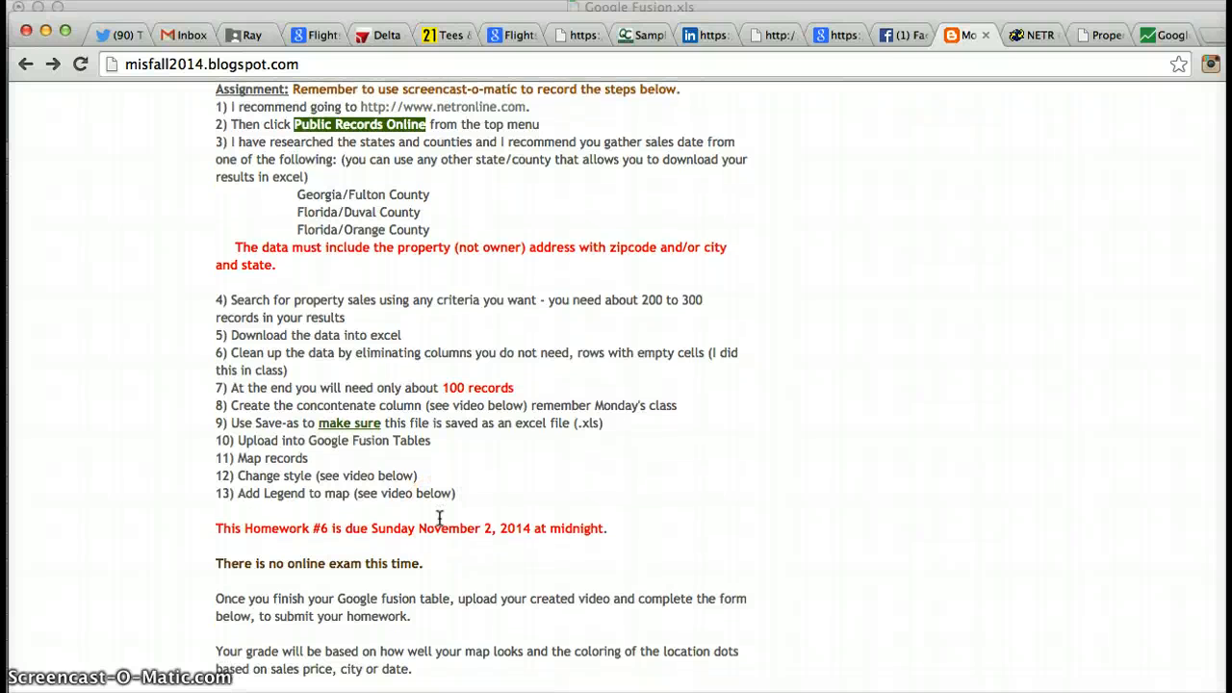
scroll(438, 520, down, 1)
scroll(439, 520, down, 1)
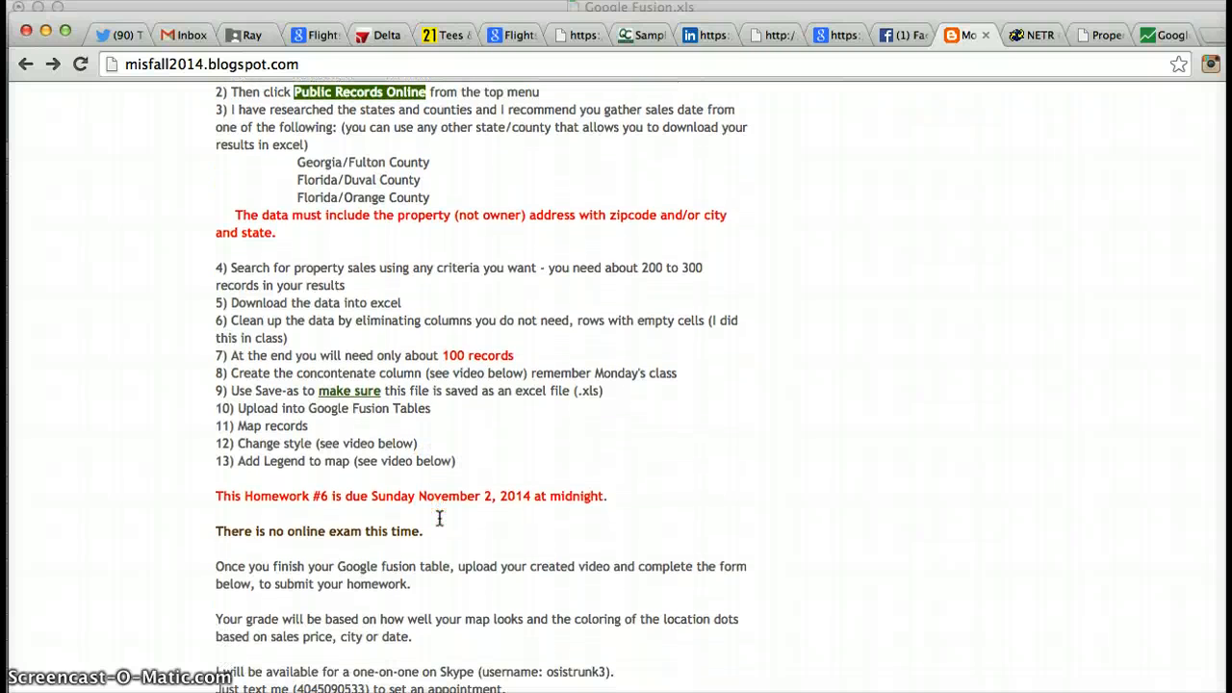
Return to the new table import and load the Google Fusion spreadsheet from the Desktop.
click(1150, 38)
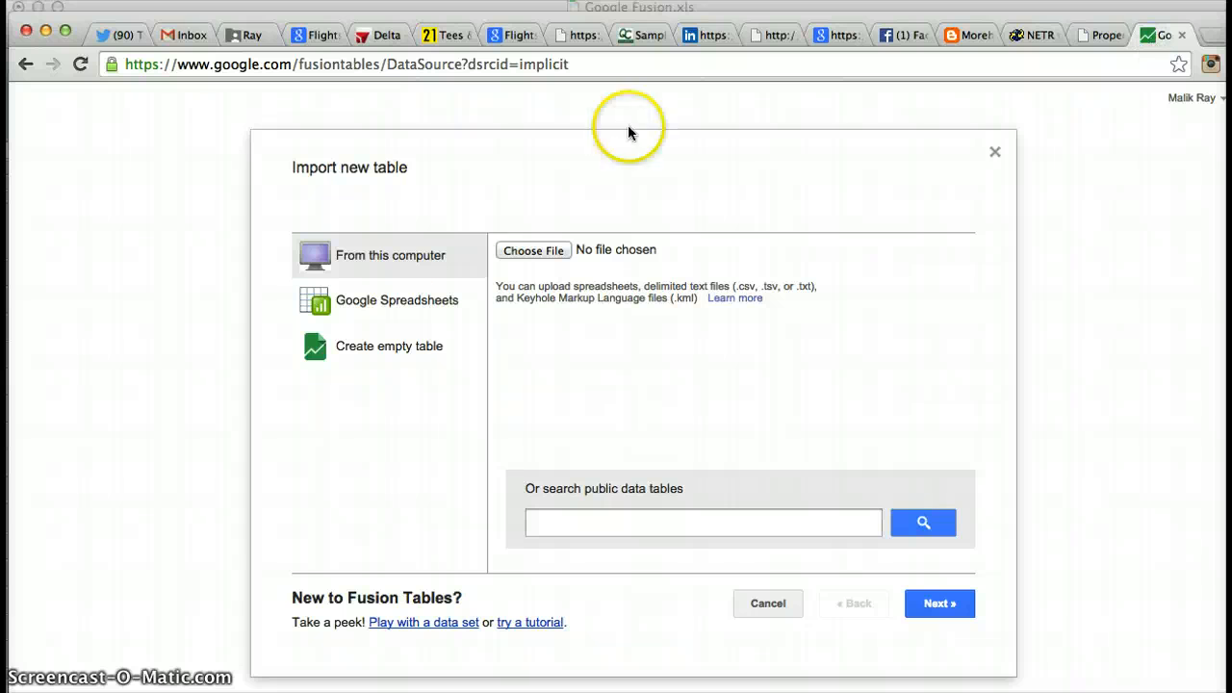
click(533, 250)
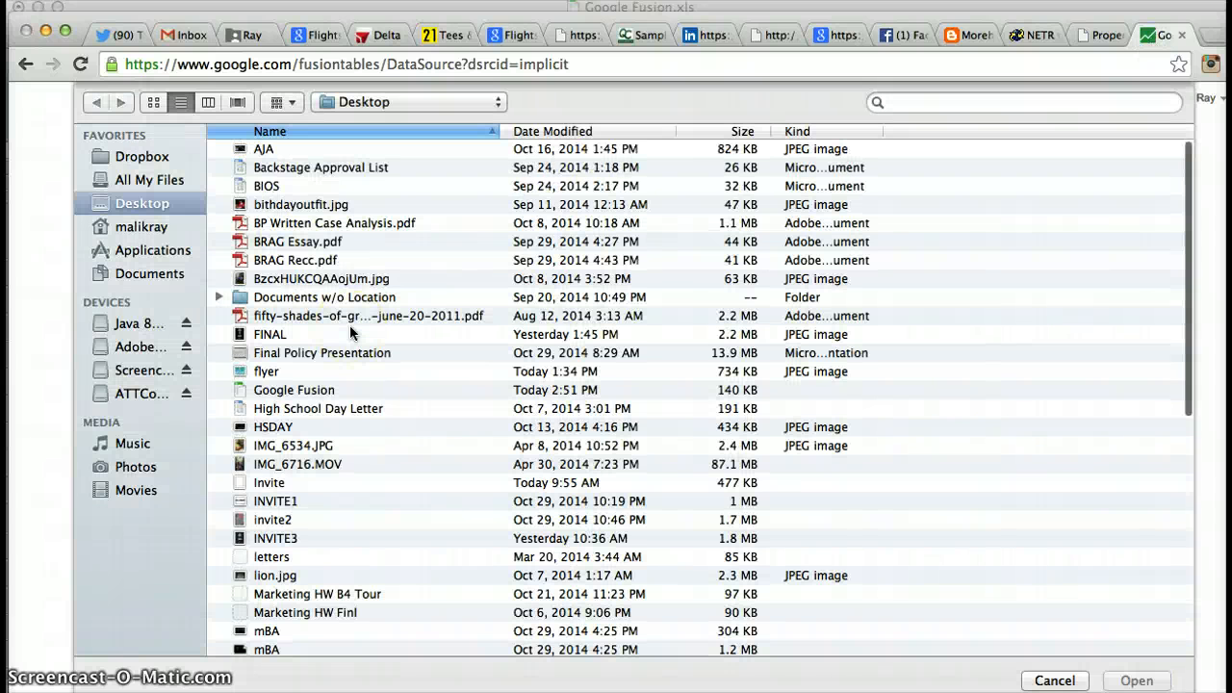
scroll(288, 327, down, 1)
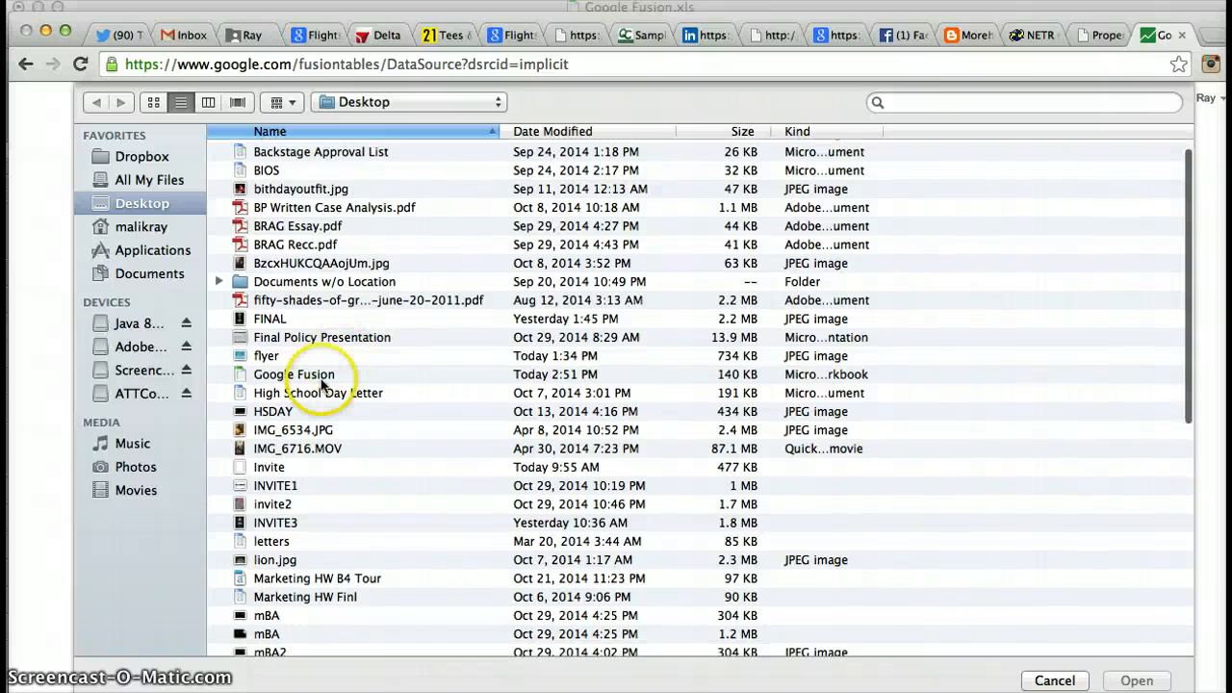
double_click(319, 377)
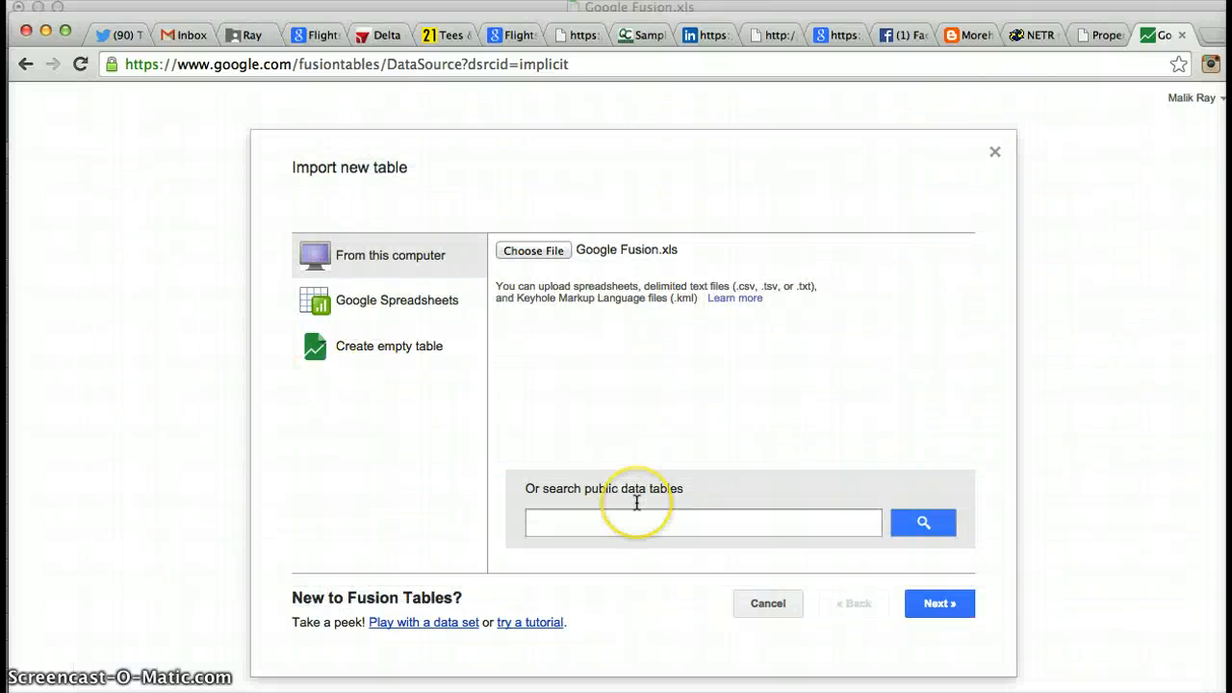
click(956, 608)
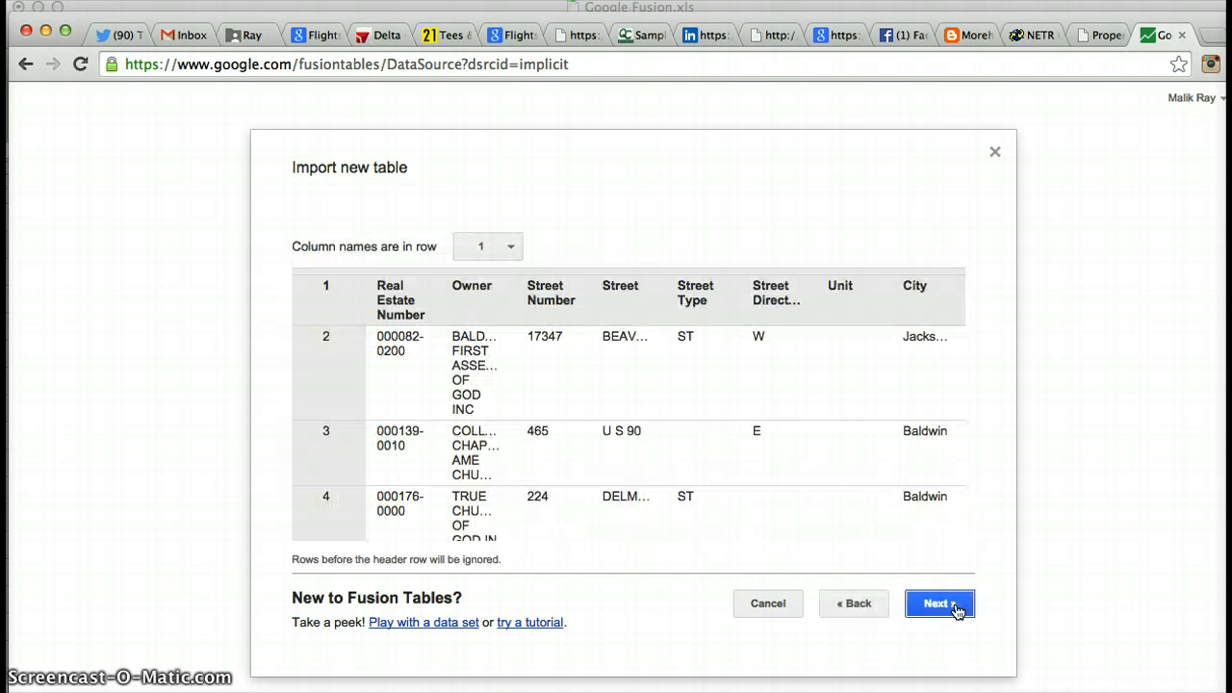
Keep row 1 as column names, name the table "Google Fusion for MIS - Jacksonville, FL" and finish the import.
scroll(710, 485, down, 15)
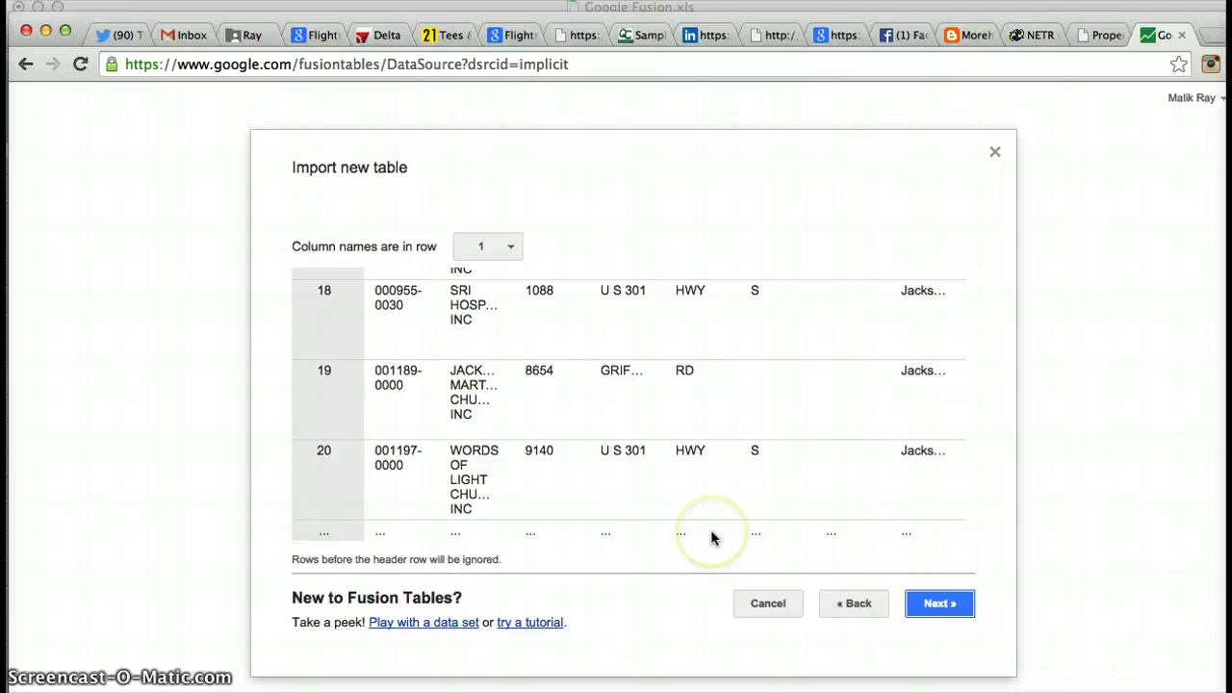
click(953, 612)
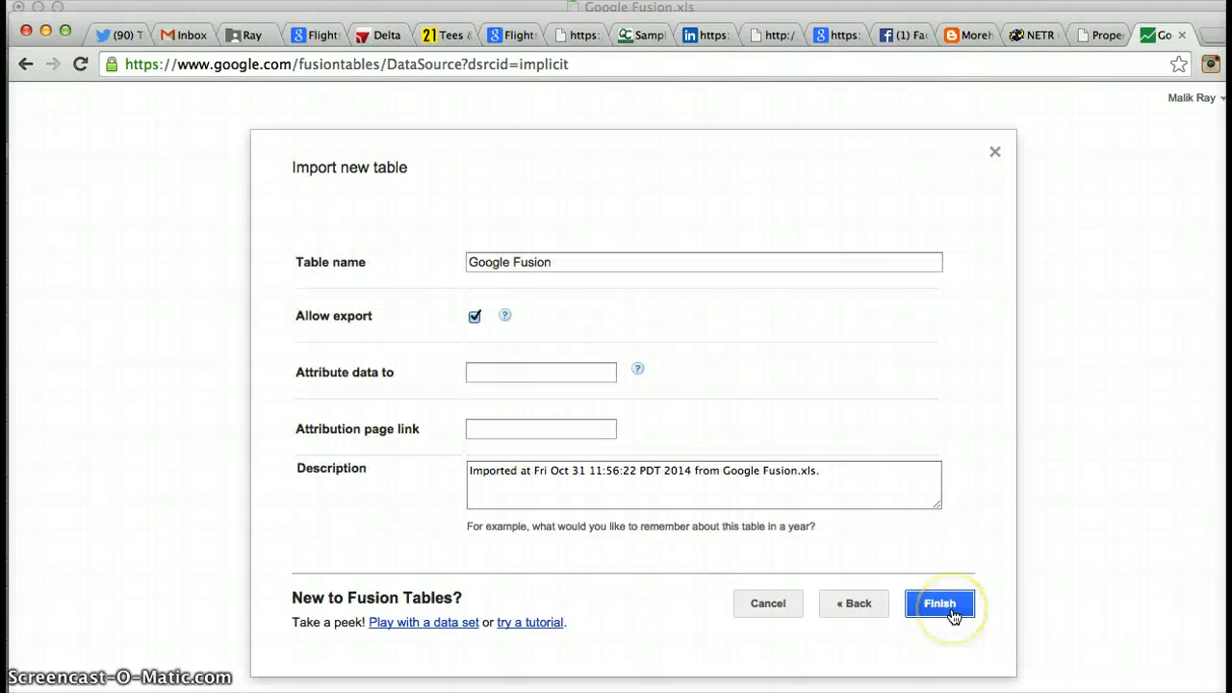
click(580, 267)
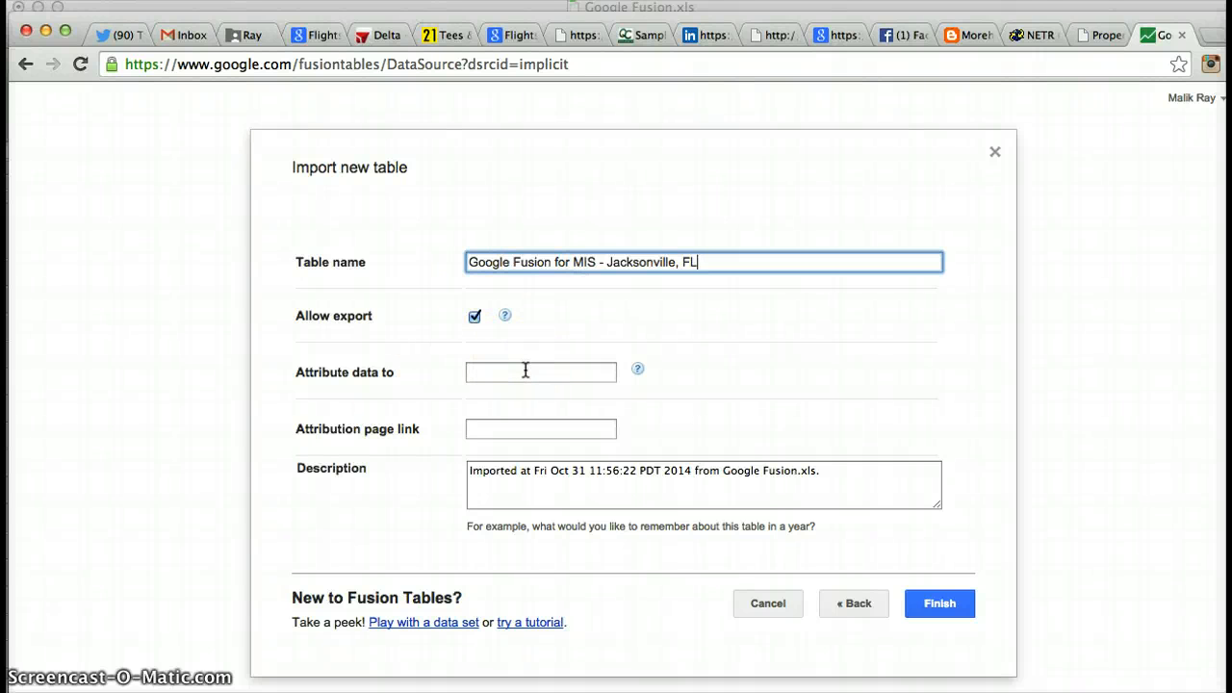
click(938, 605)
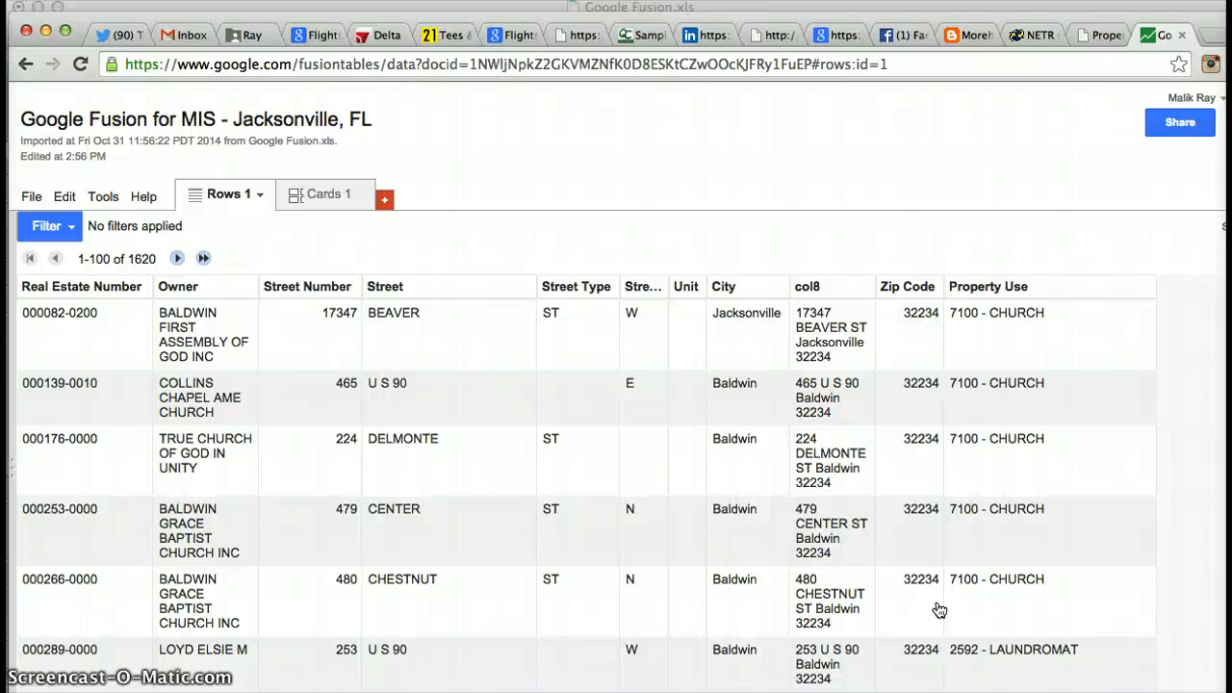
Review the imported table rows and compare them with the homework steps on the class blog.
scroll(940, 610, down, 15)
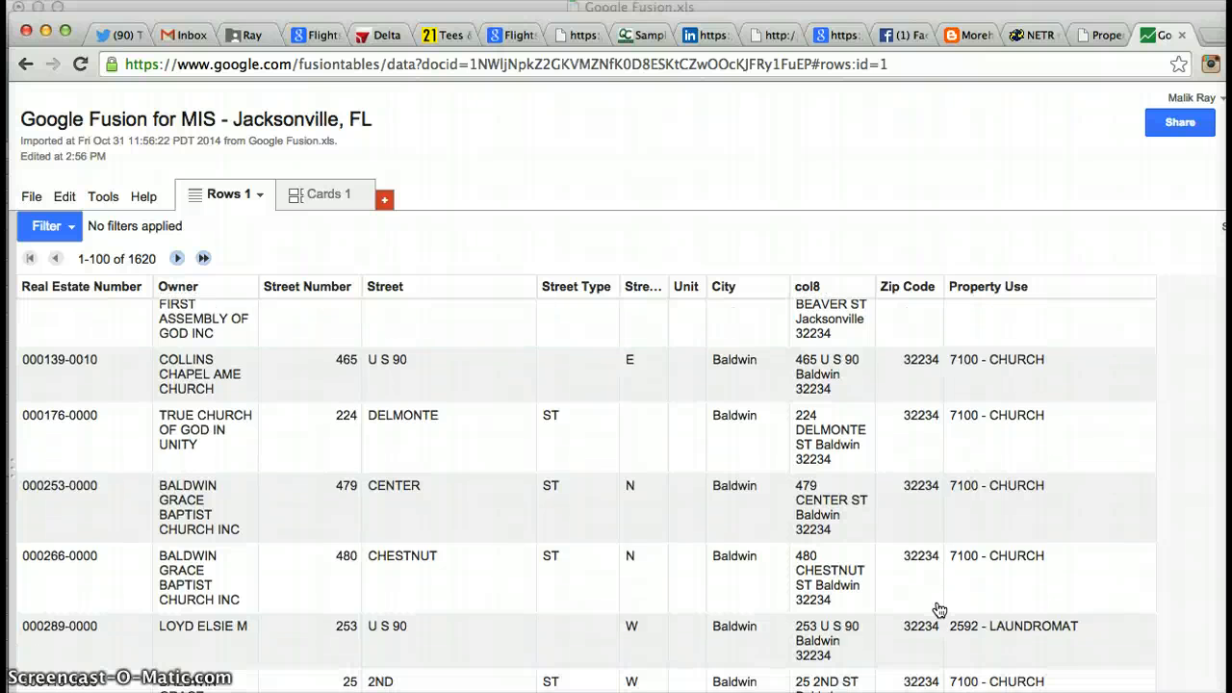
scroll(940, 610, up, 15)
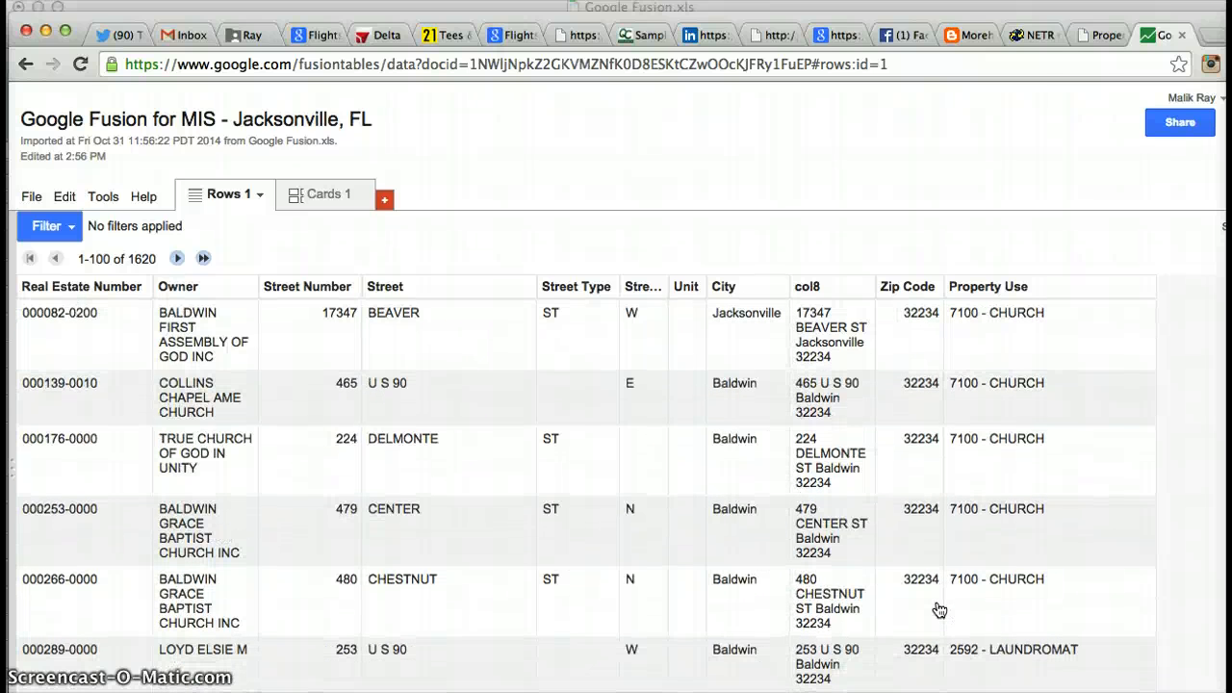
click(970, 38)
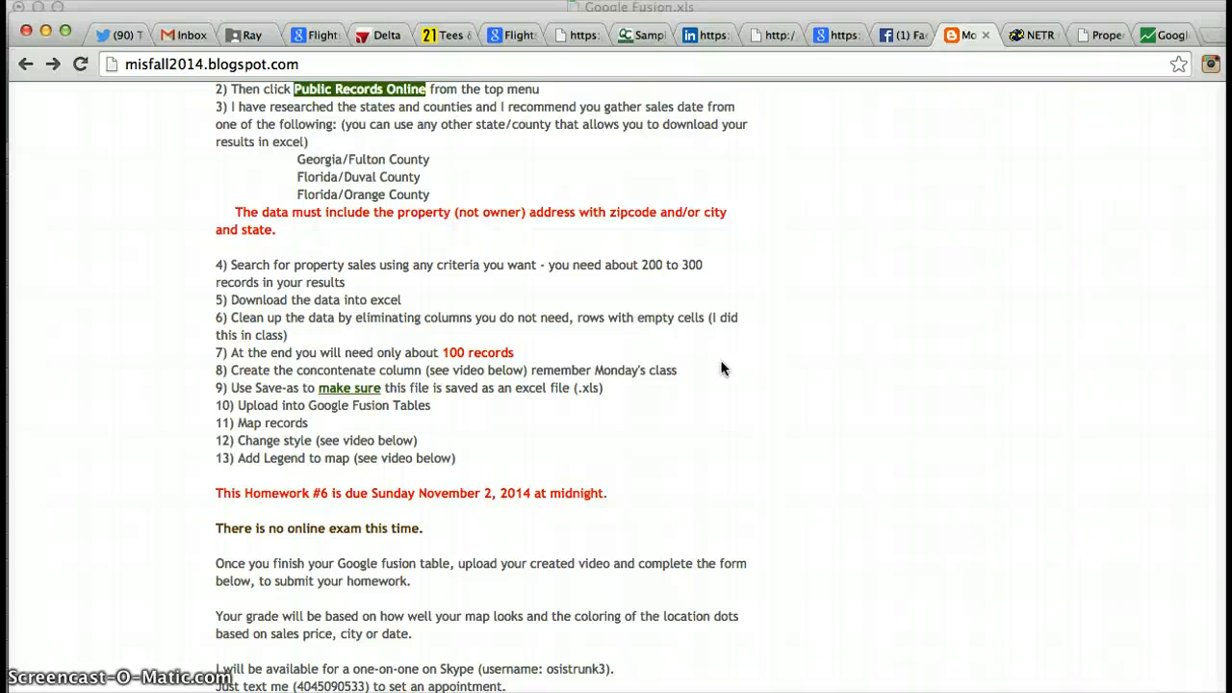
click(1150, 36)
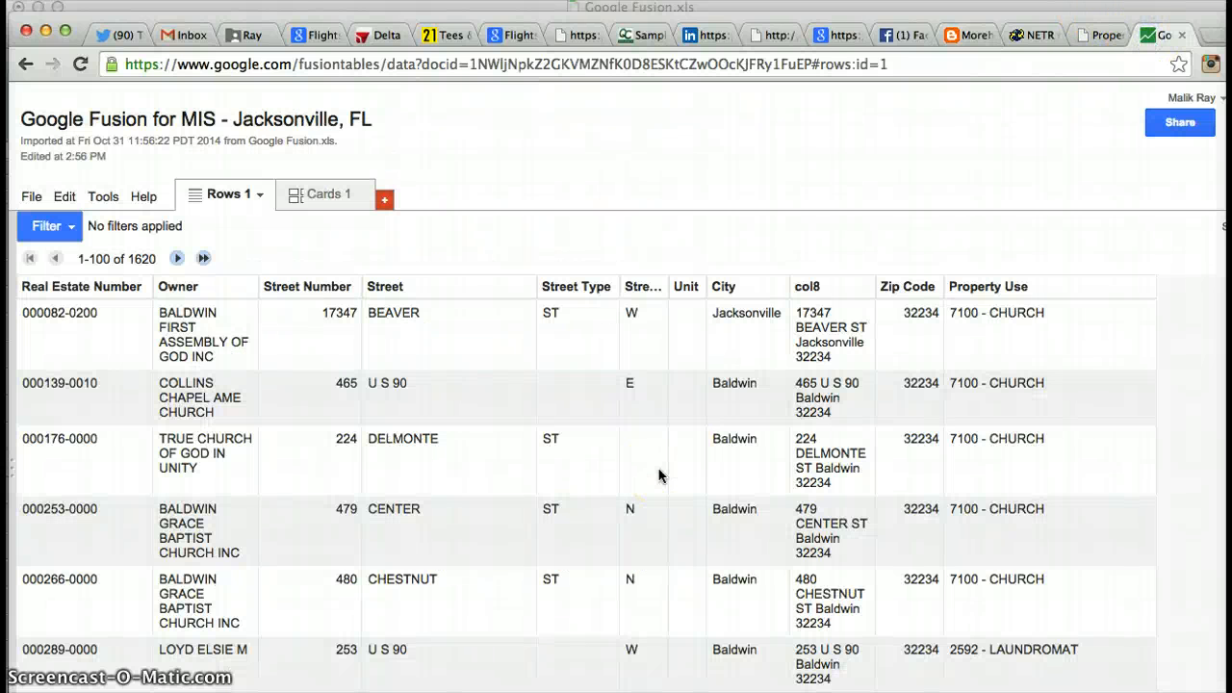
scroll(659, 474, down, 20)
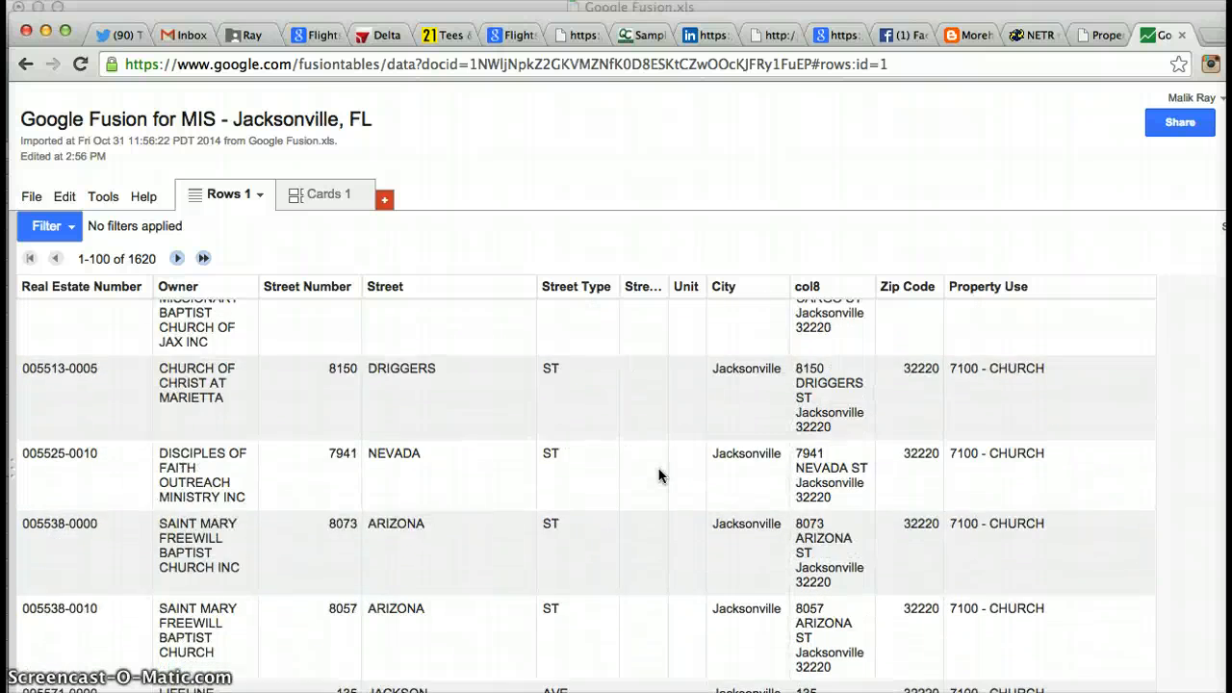
scroll(659, 474, down, 5)
scroll(659, 475, up, 10)
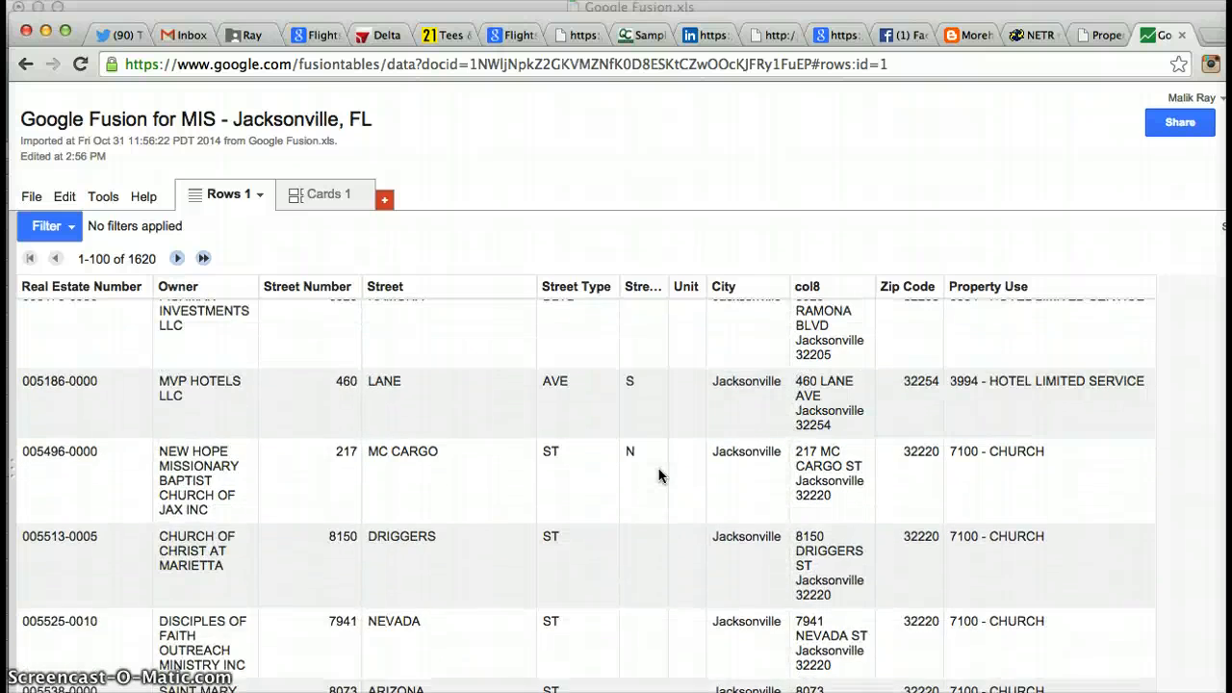
scroll(659, 475, up, 1)
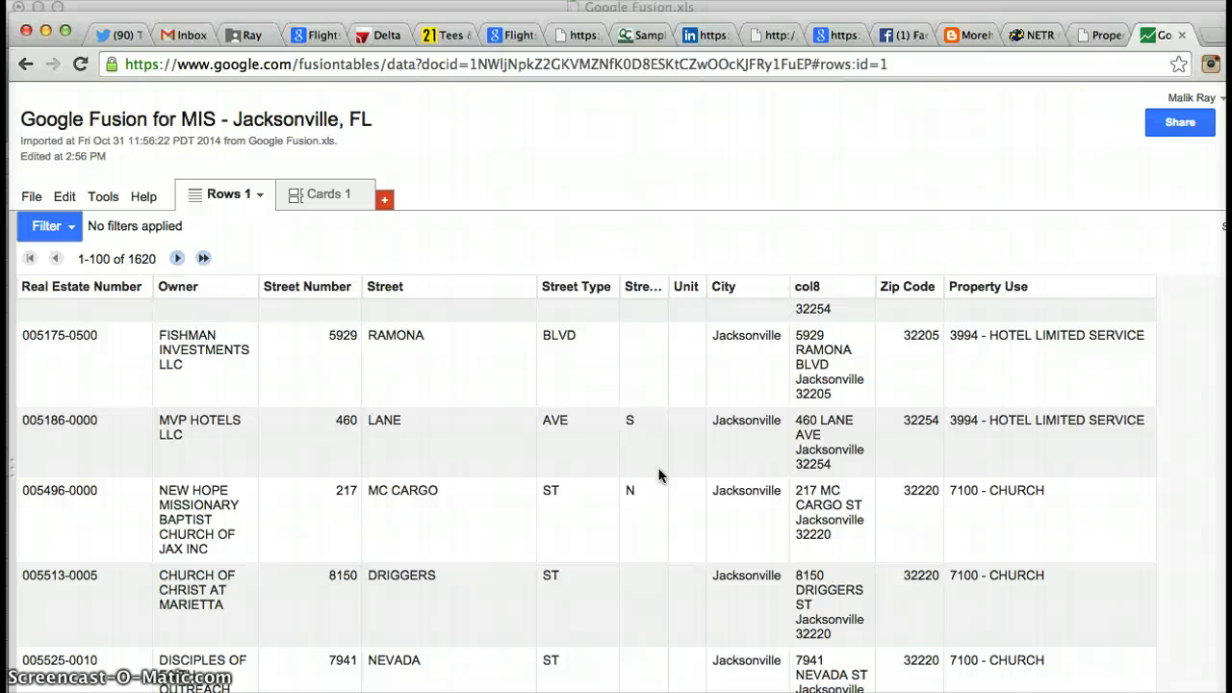
key(super+p)
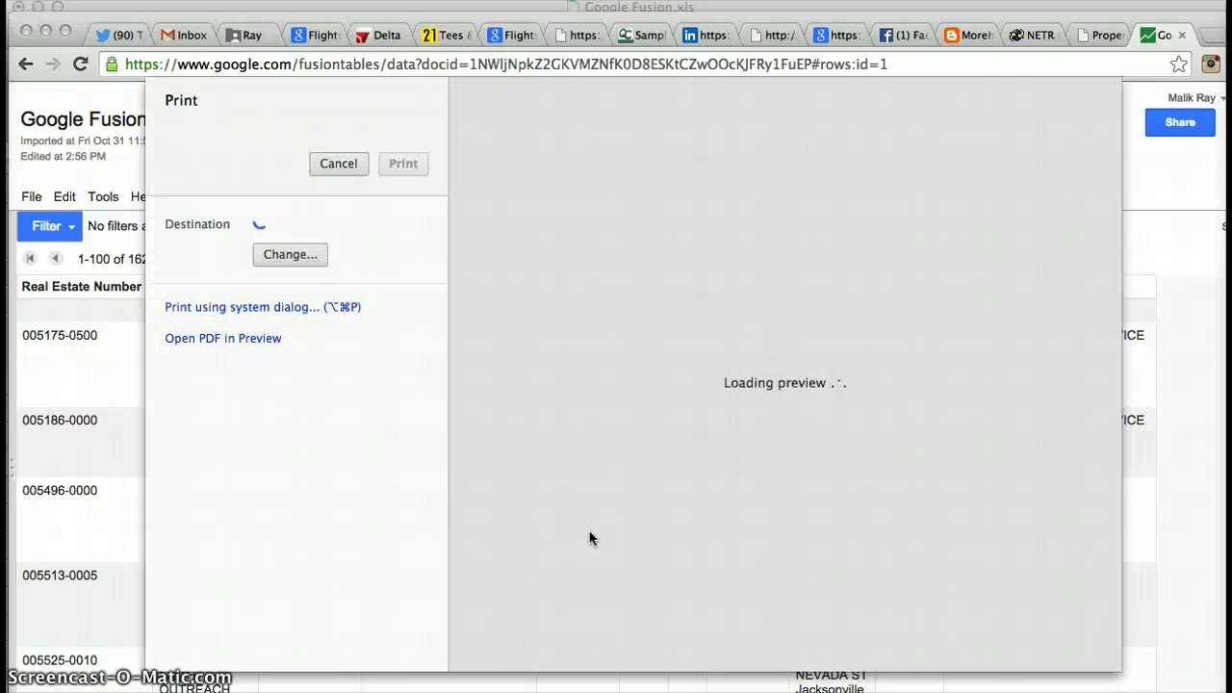
click(338, 163)
mouse_move(53, 630)
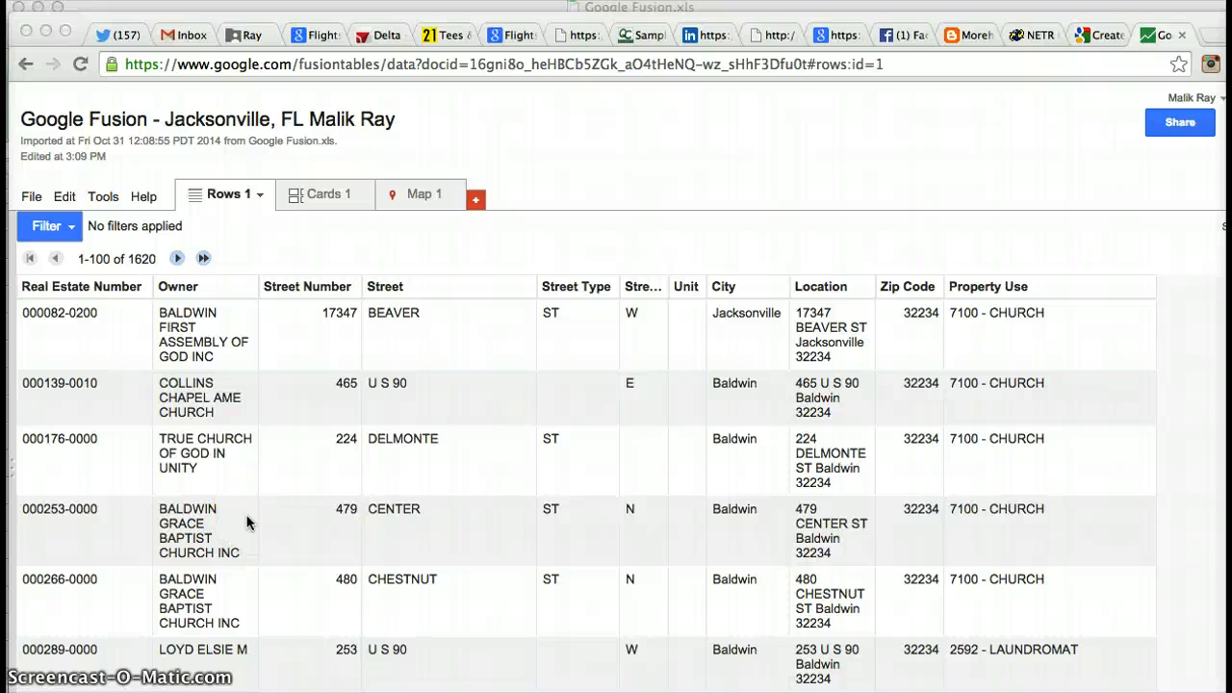
Look over the table's rows and Location column, and check its Map 1 view.
scroll(247, 520, down, 2)
scroll(247, 518, up, 2)
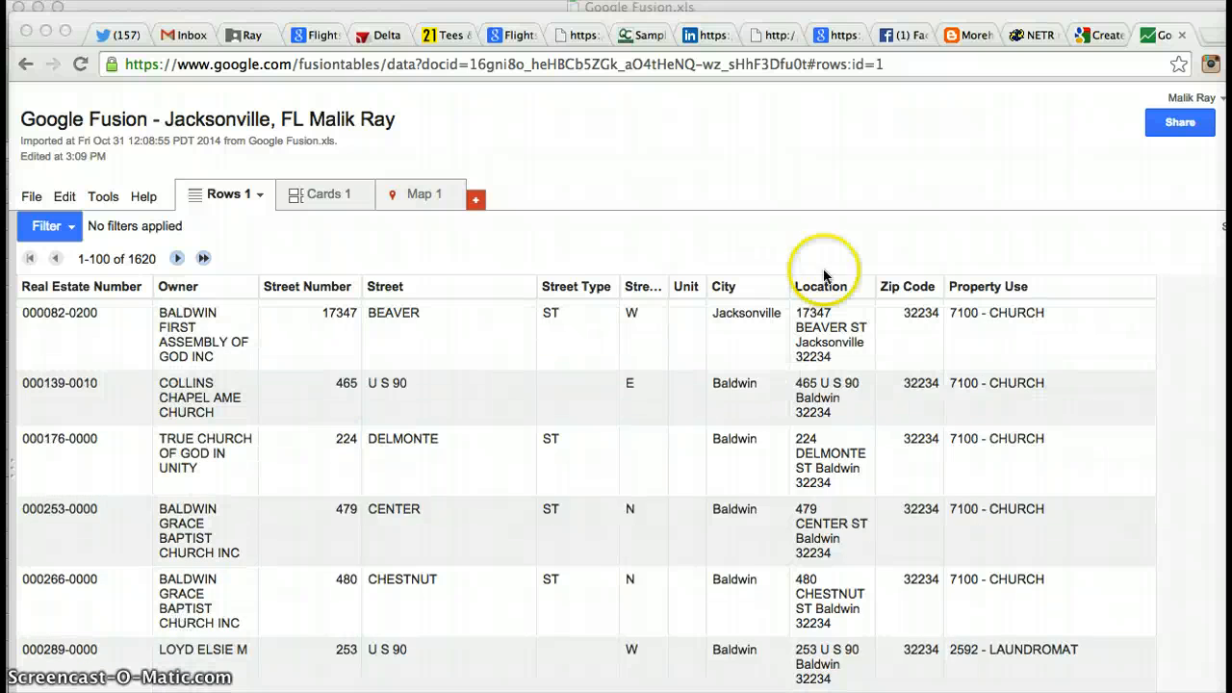
click(402, 200)
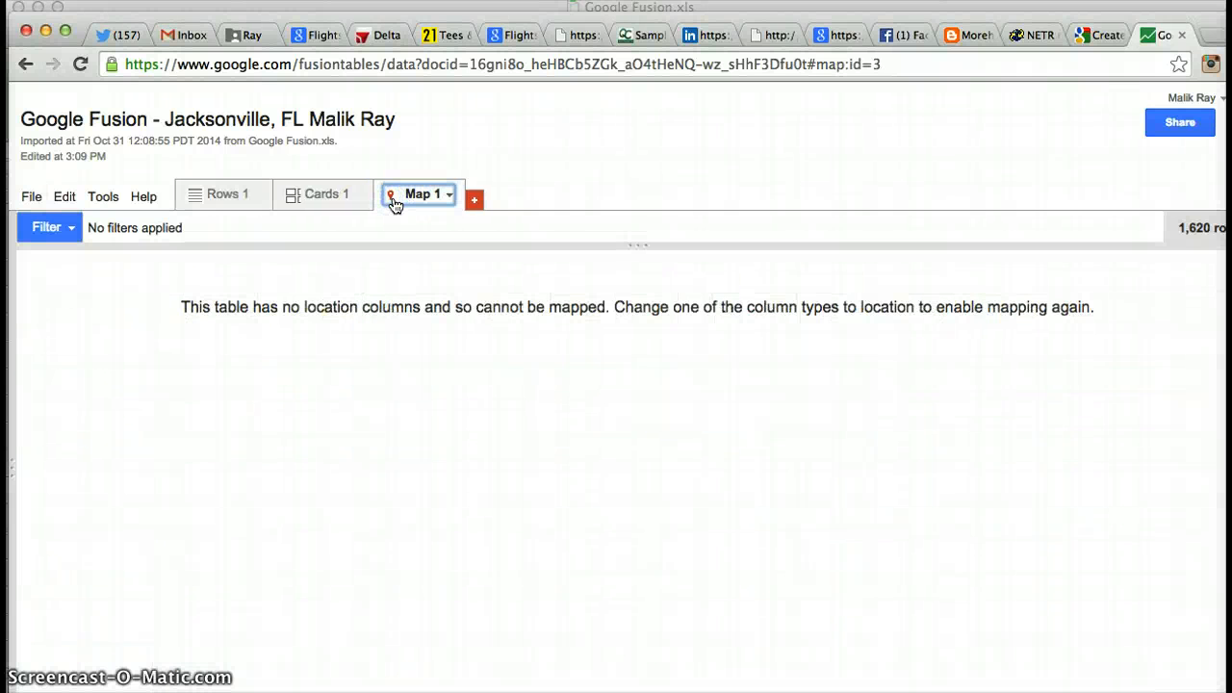
Return to the rows view, change the Location column's type to Location and save the column.
click(240, 194)
click(861, 286)
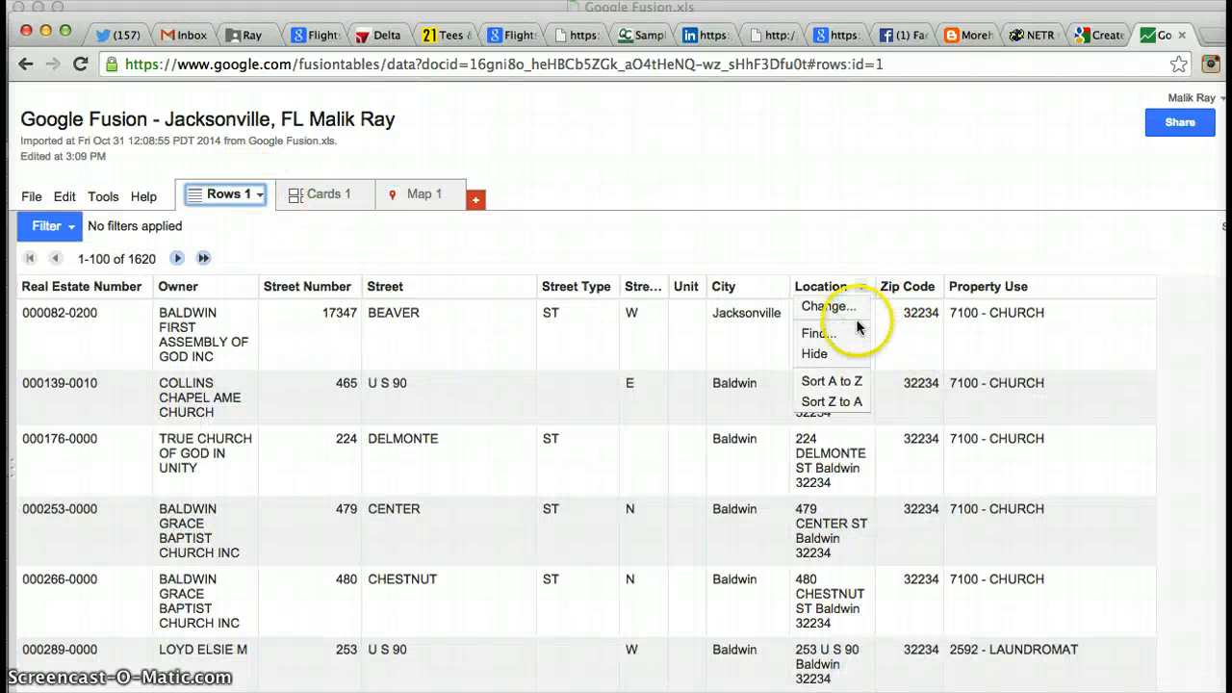
click(823, 306)
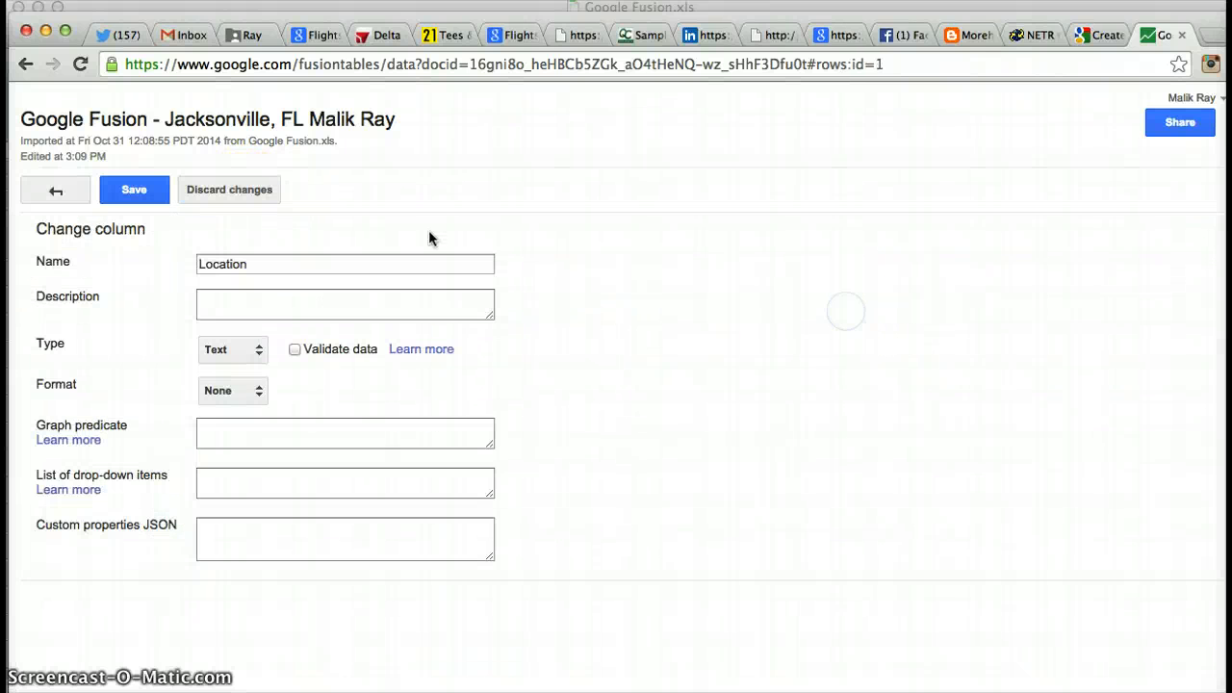
click(231, 352)
click(267, 402)
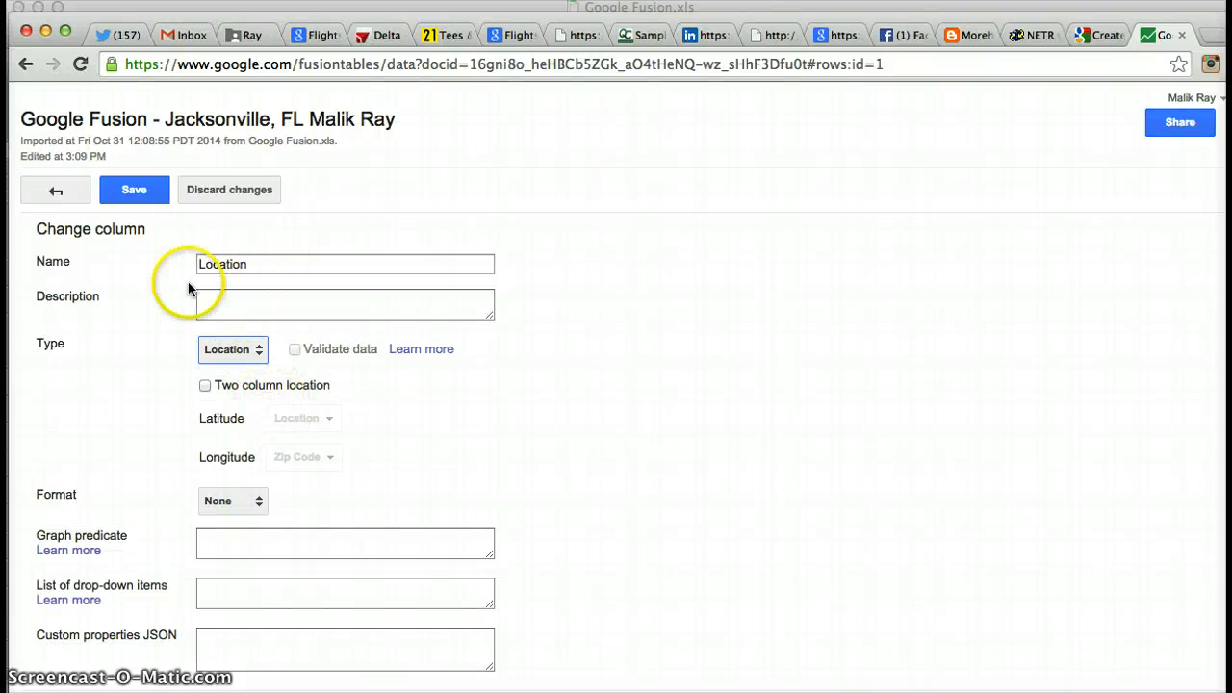
click(136, 192)
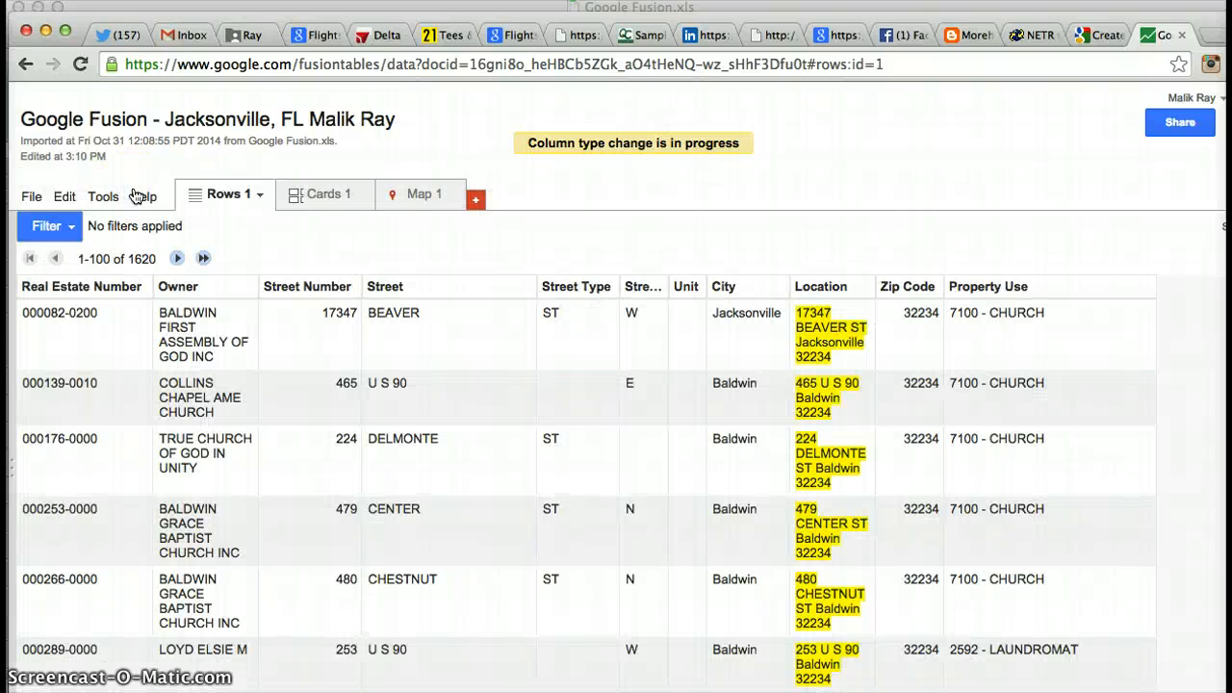
Geocode the addresses in the Location column and display them in the Map 1 view.
click(445, 198)
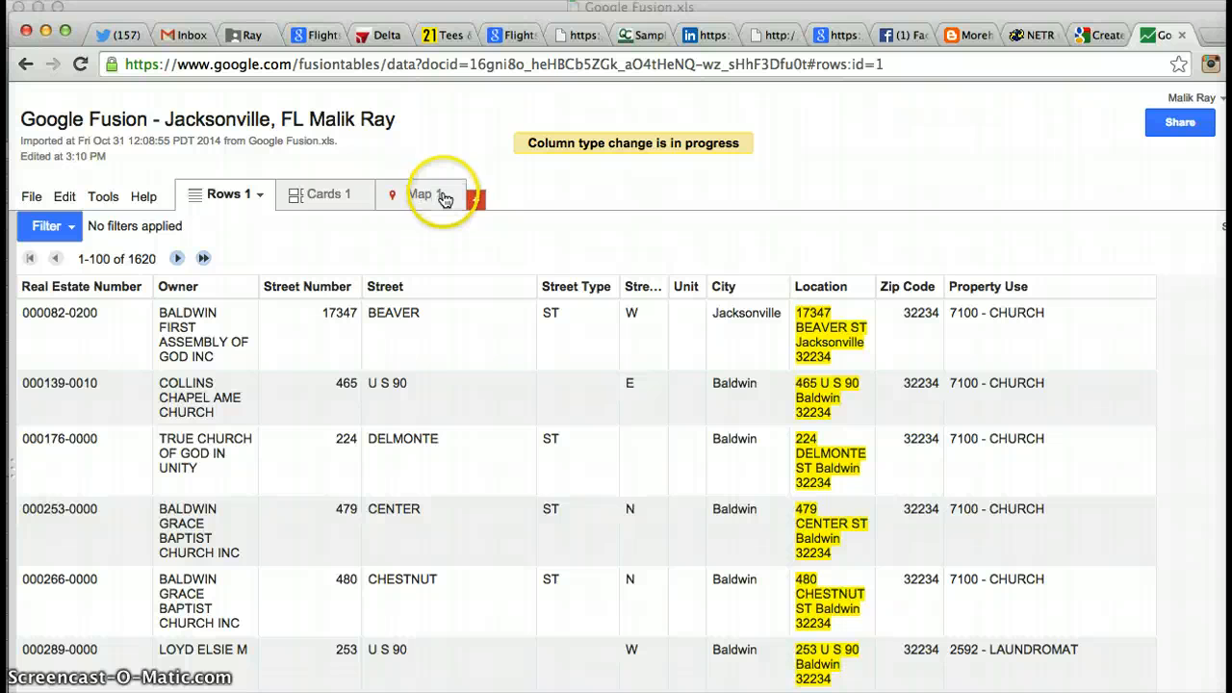
click(32, 196)
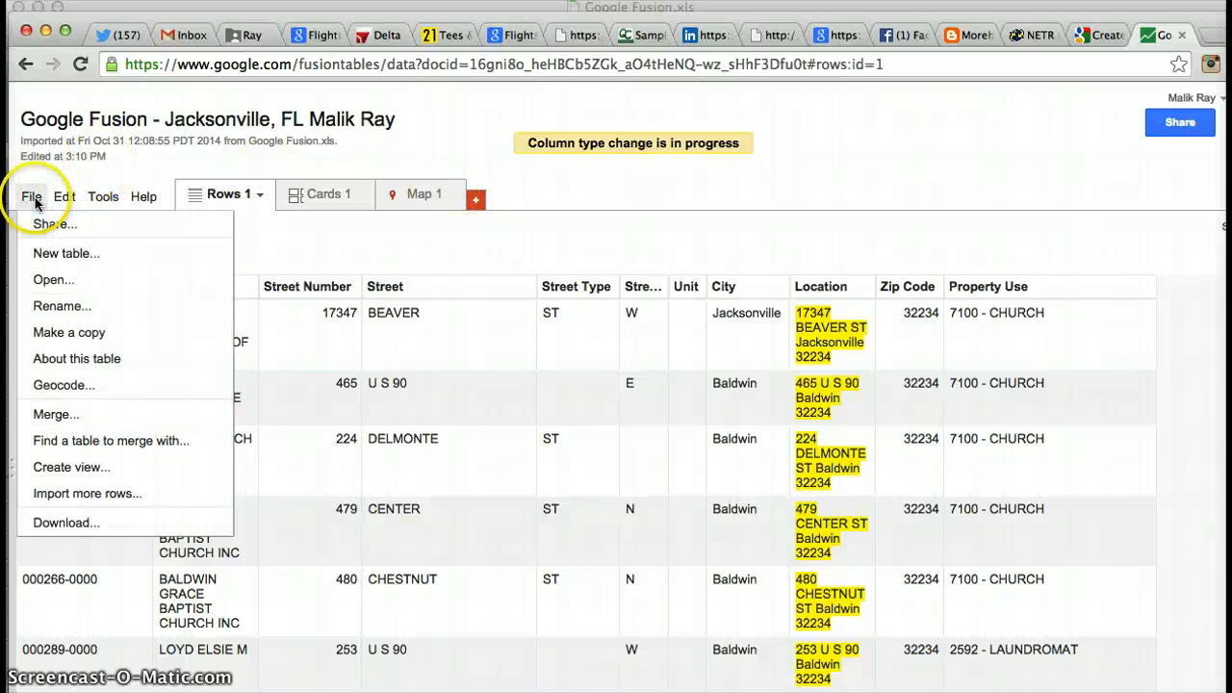
click(106, 385)
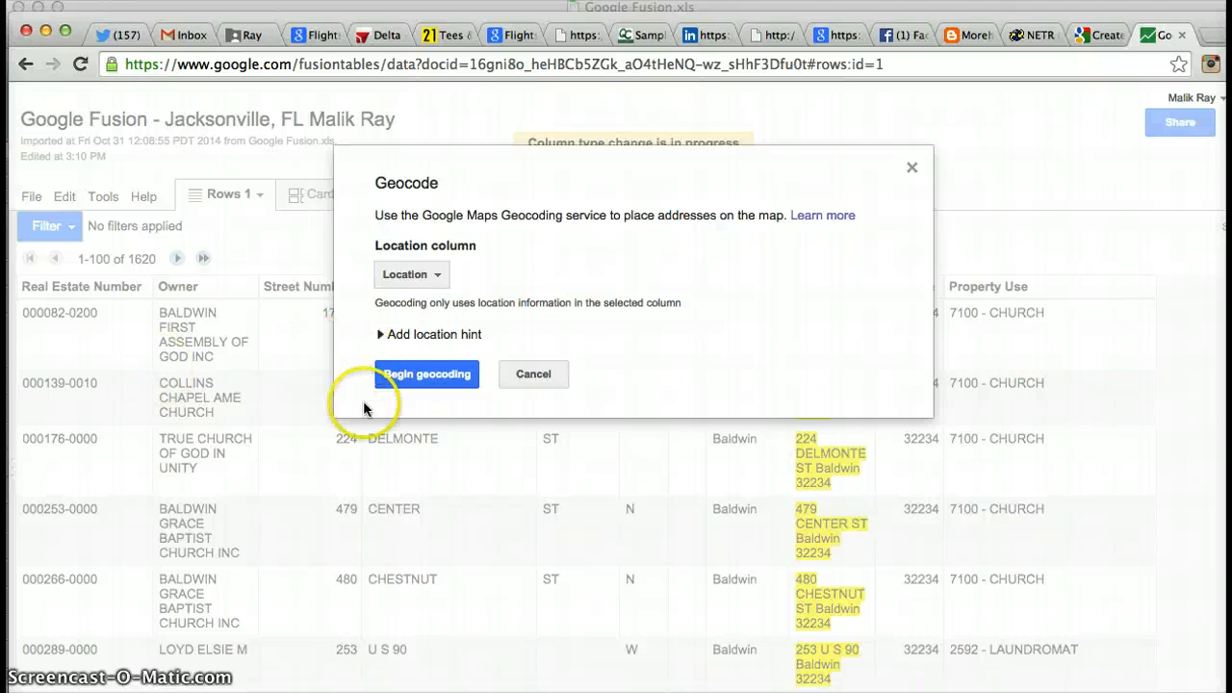
click(423, 374)
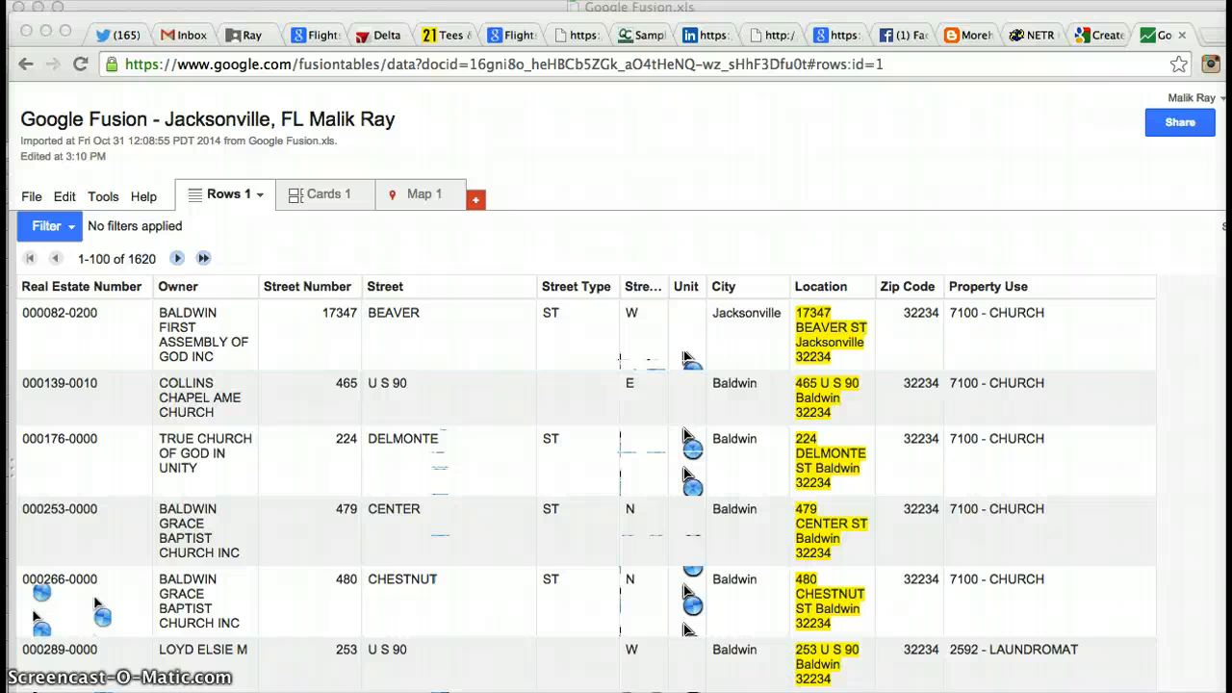
click(426, 197)
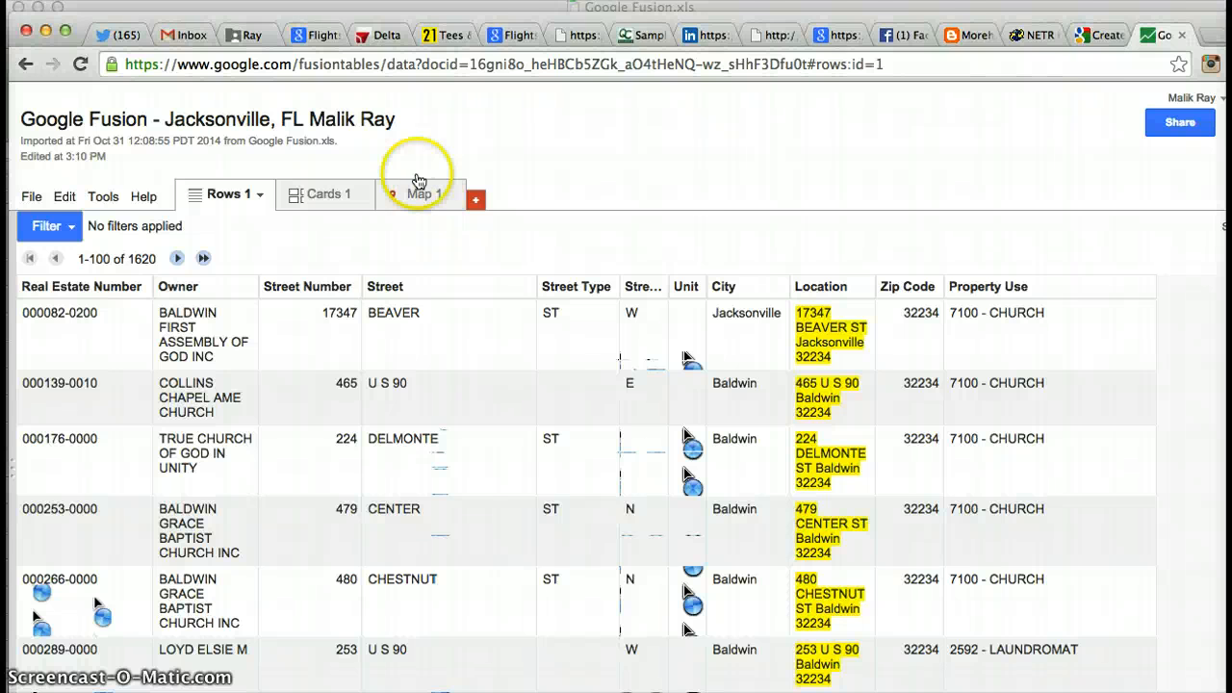
click(410, 207)
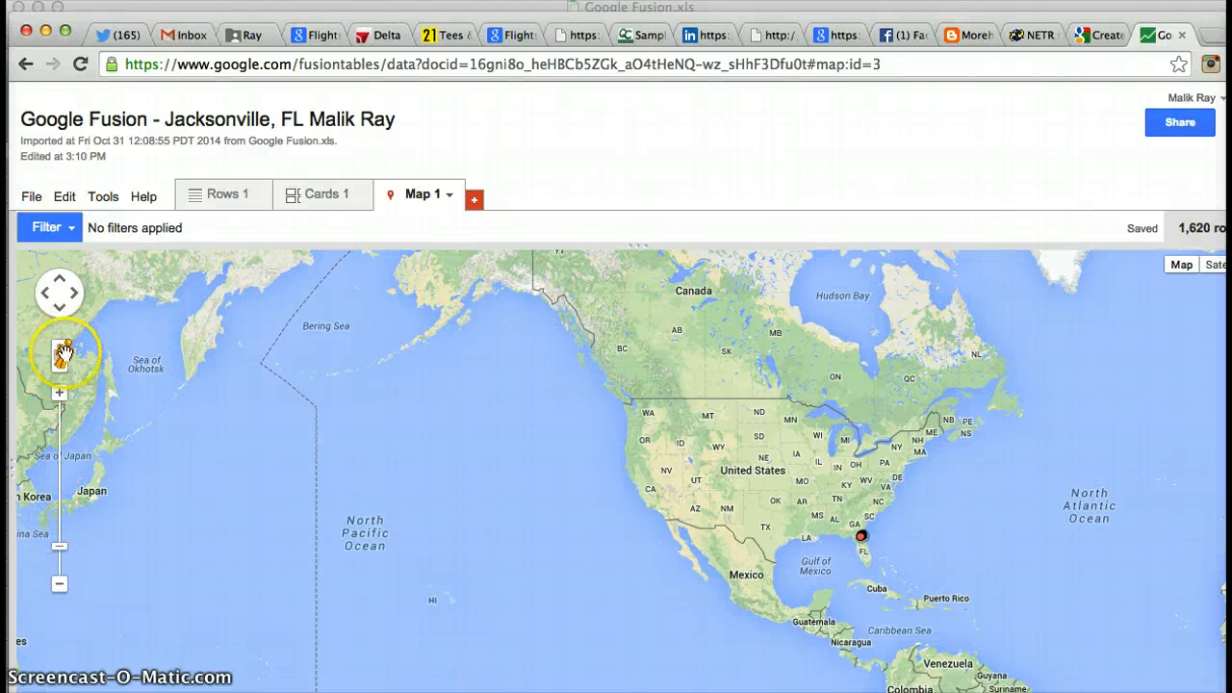
Bring Florida into view on the map at a closer zoom level.
click(60, 396)
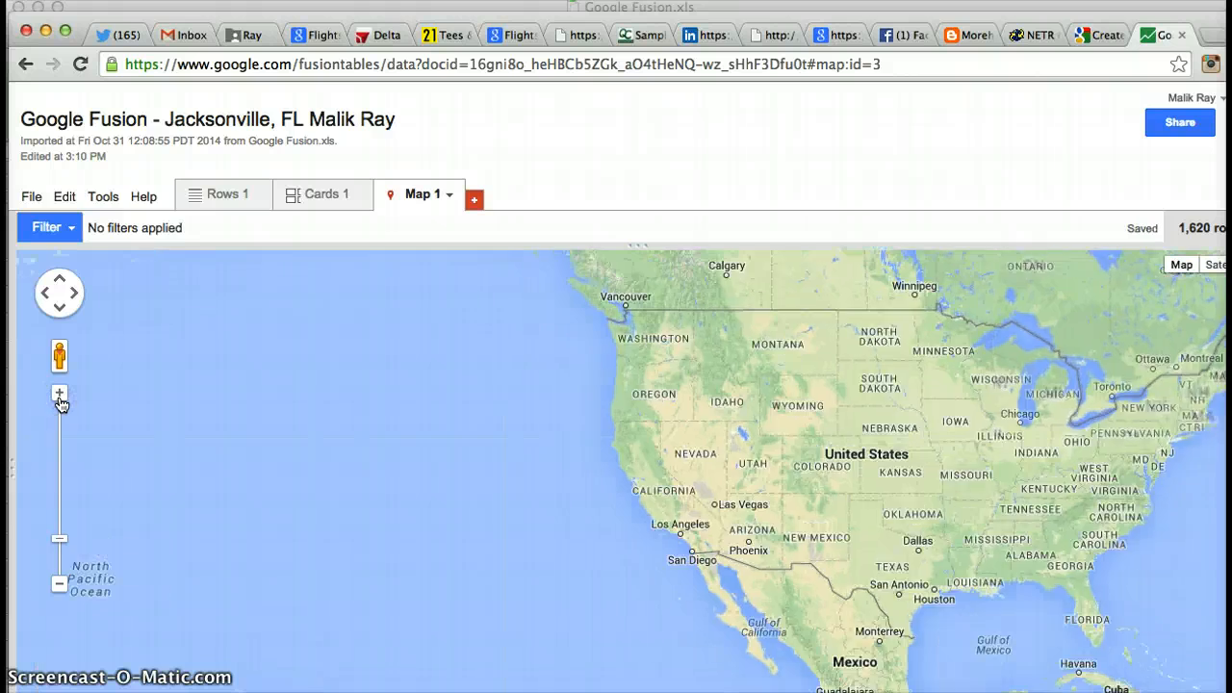
click(61, 396)
click(61, 396)
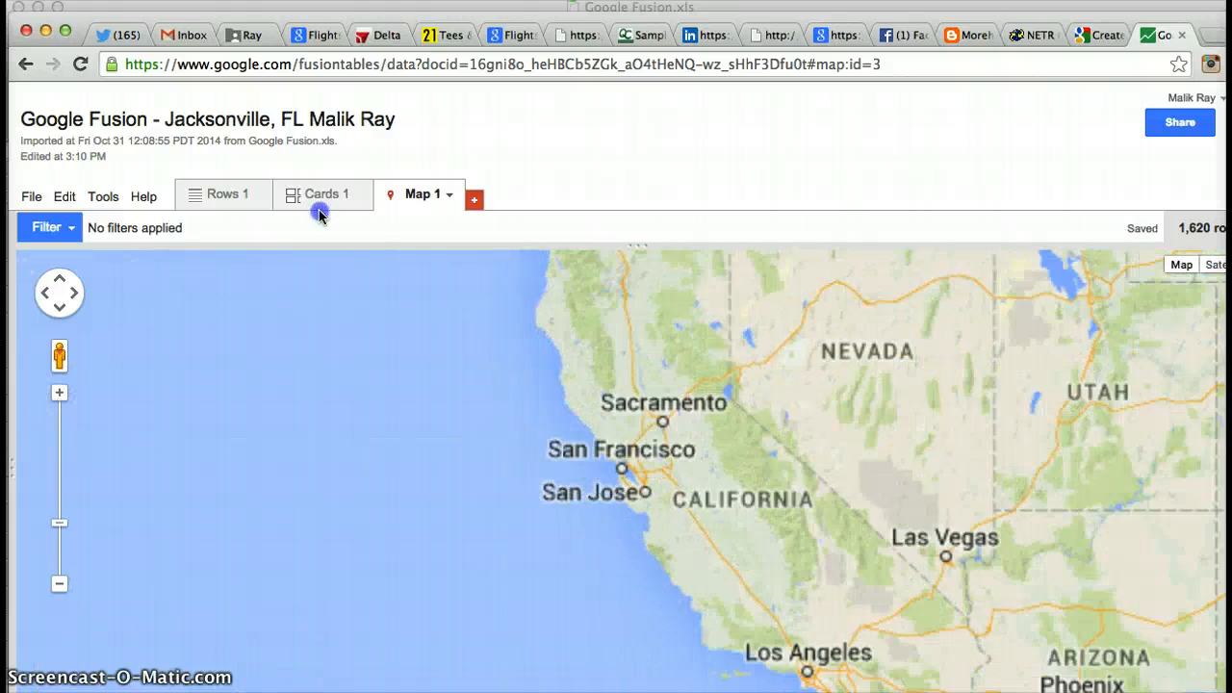
drag(319, 213, 316, 200)
drag(833, 468, 583, 308)
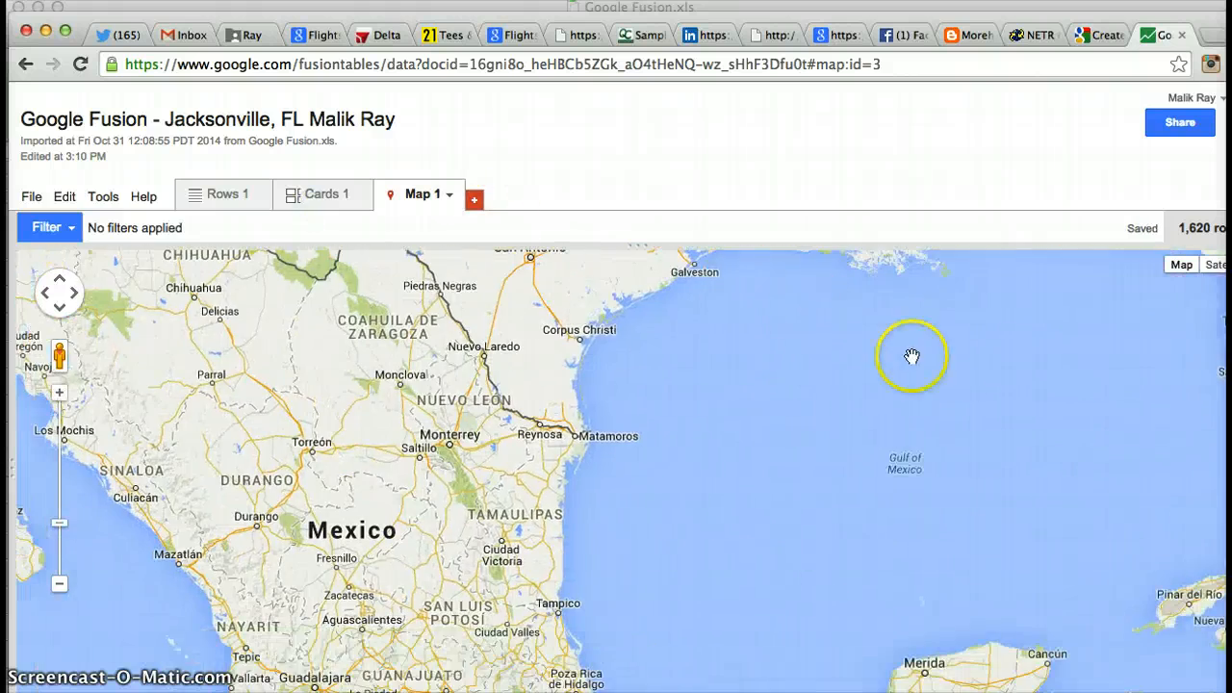
drag(974, 386, 492, 356)
drag(397, 410, 409, 568)
click(61, 393)
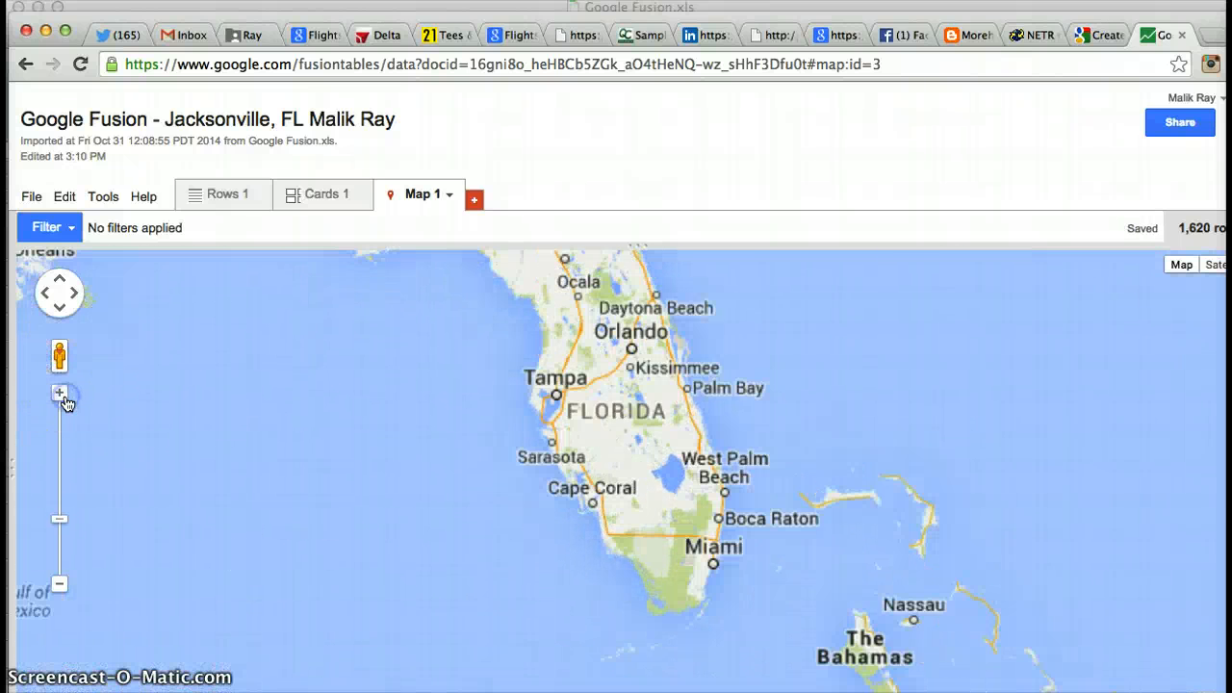
click(55, 396)
click(55, 396)
click(55, 397)
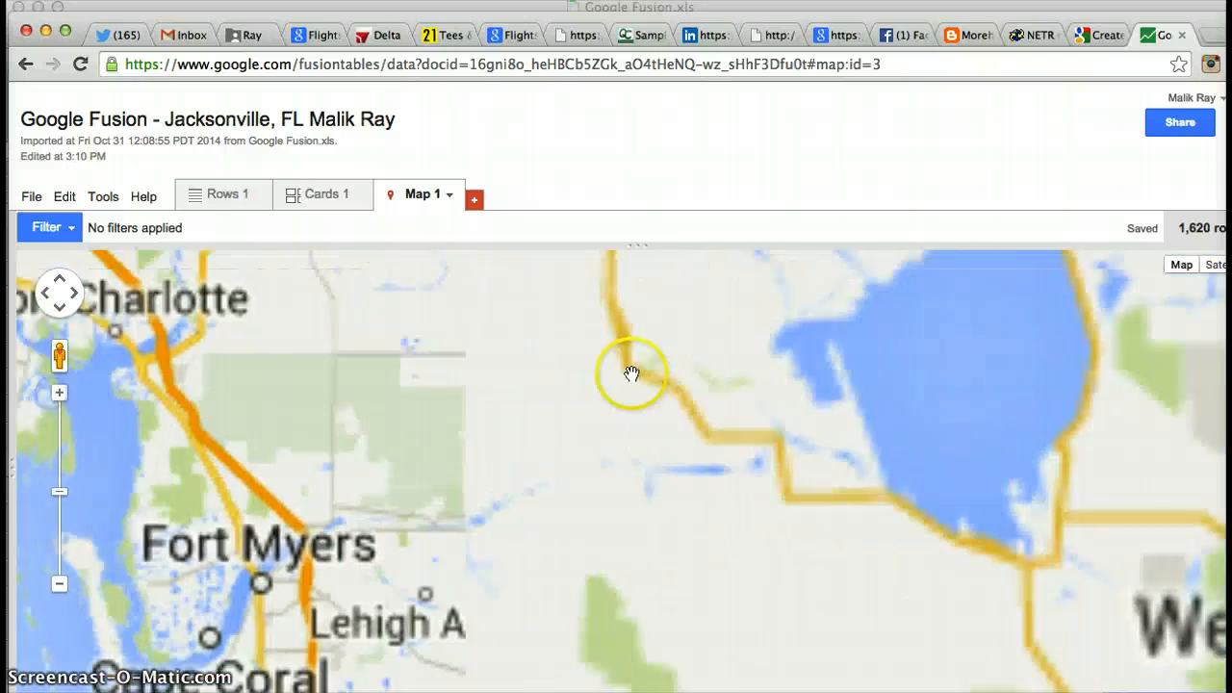
Follow the map north through Florida to the geocoded markers around Jacksonville.
drag(633, 474, 633, 652)
drag(674, 306, 616, 691)
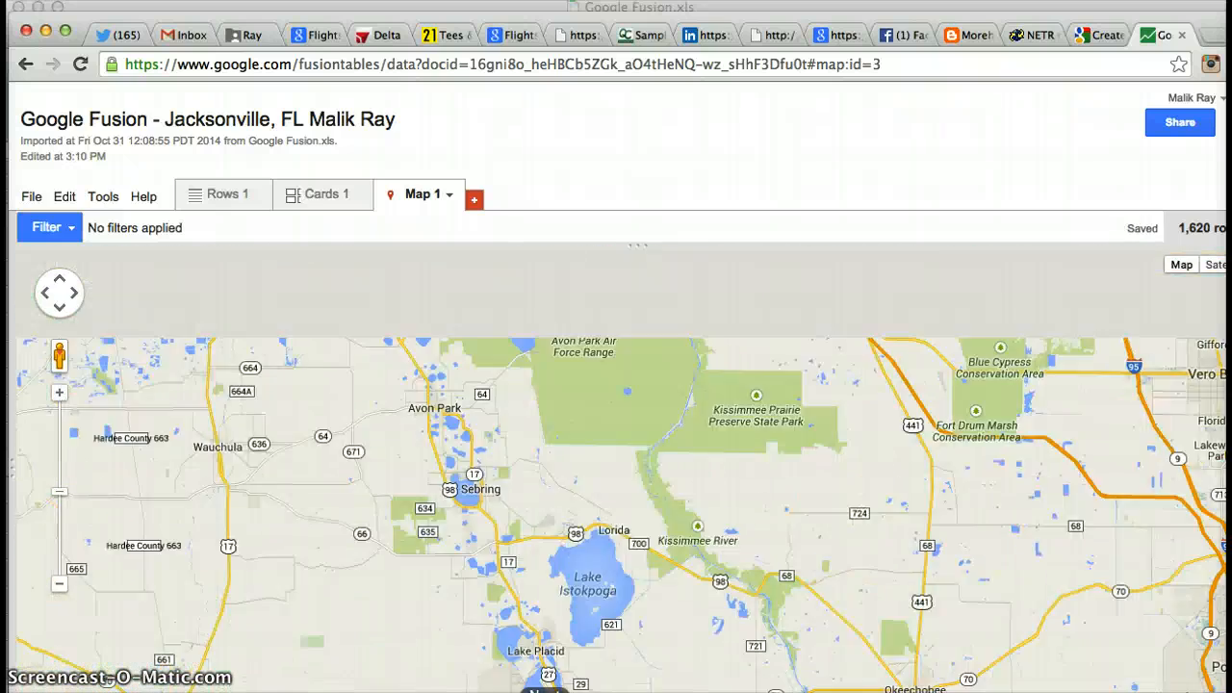
drag(859, 362, 856, 691)
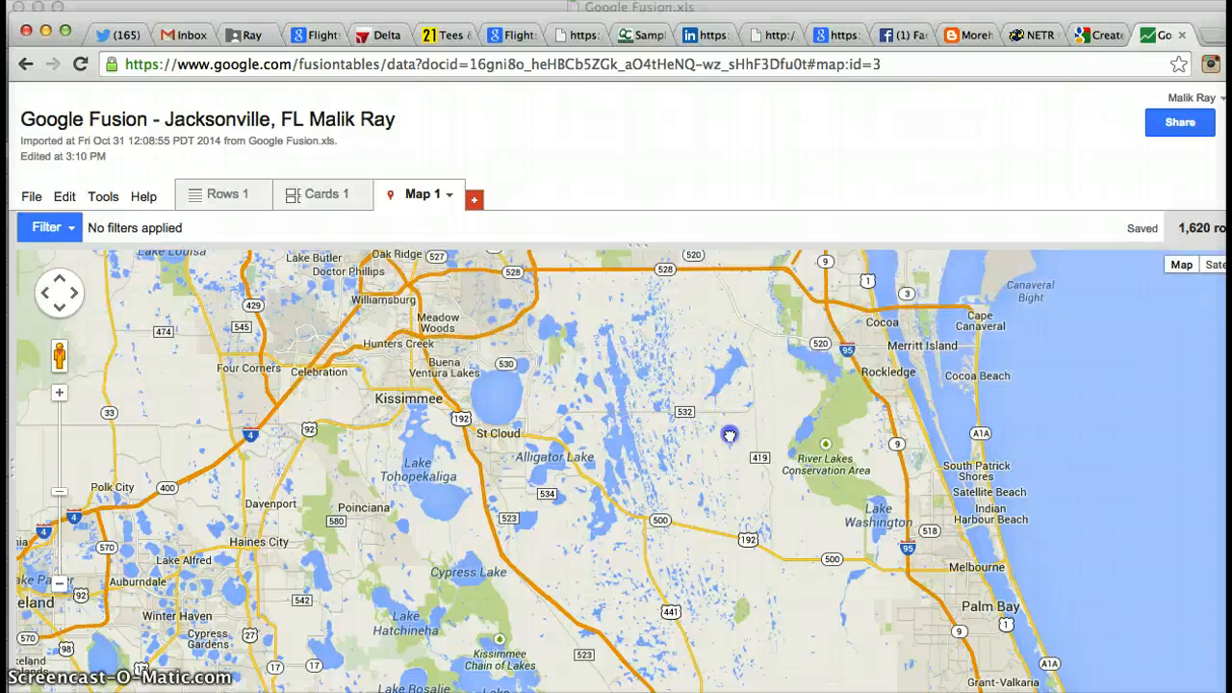
drag(729, 433, 710, 692)
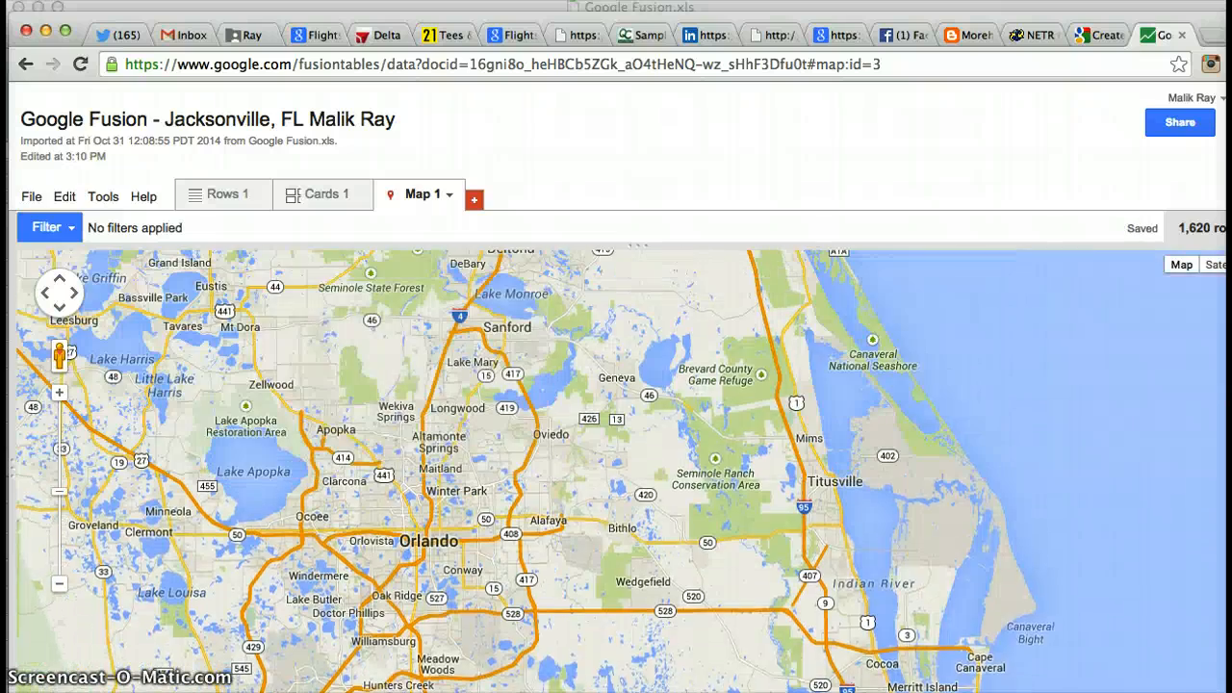
drag(714, 474, 745, 692)
drag(557, 262, 605, 577)
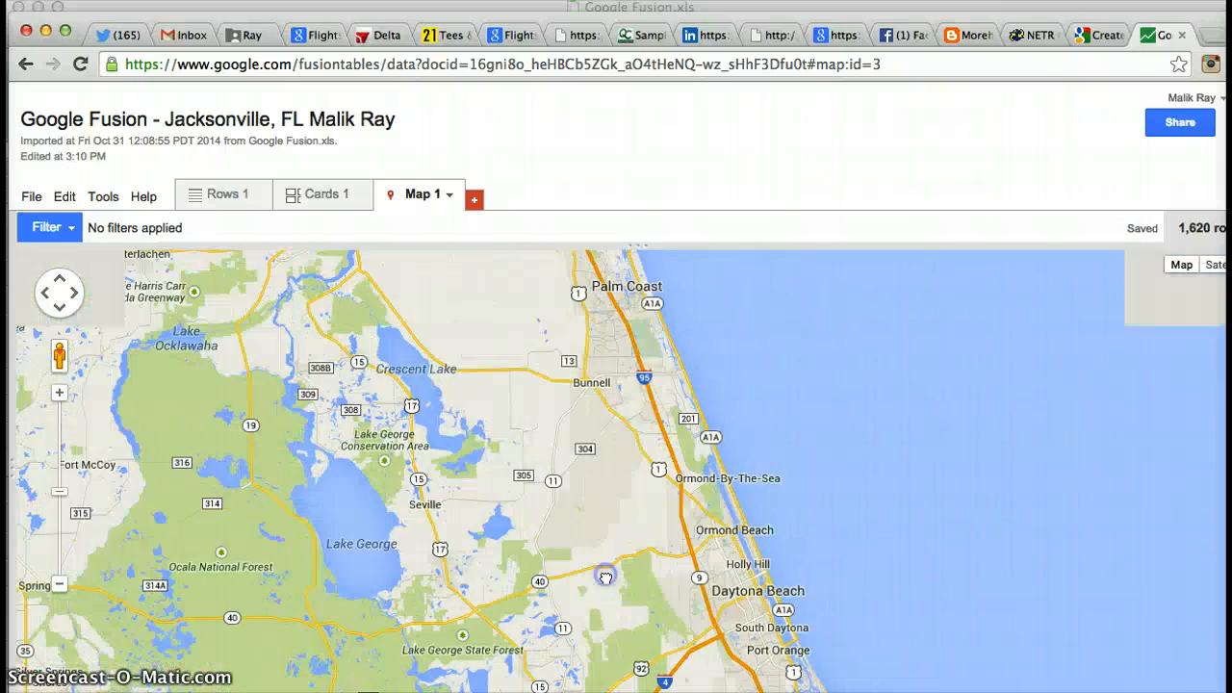
drag(418, 407, 974, 0)
drag(887, 281, 897, 692)
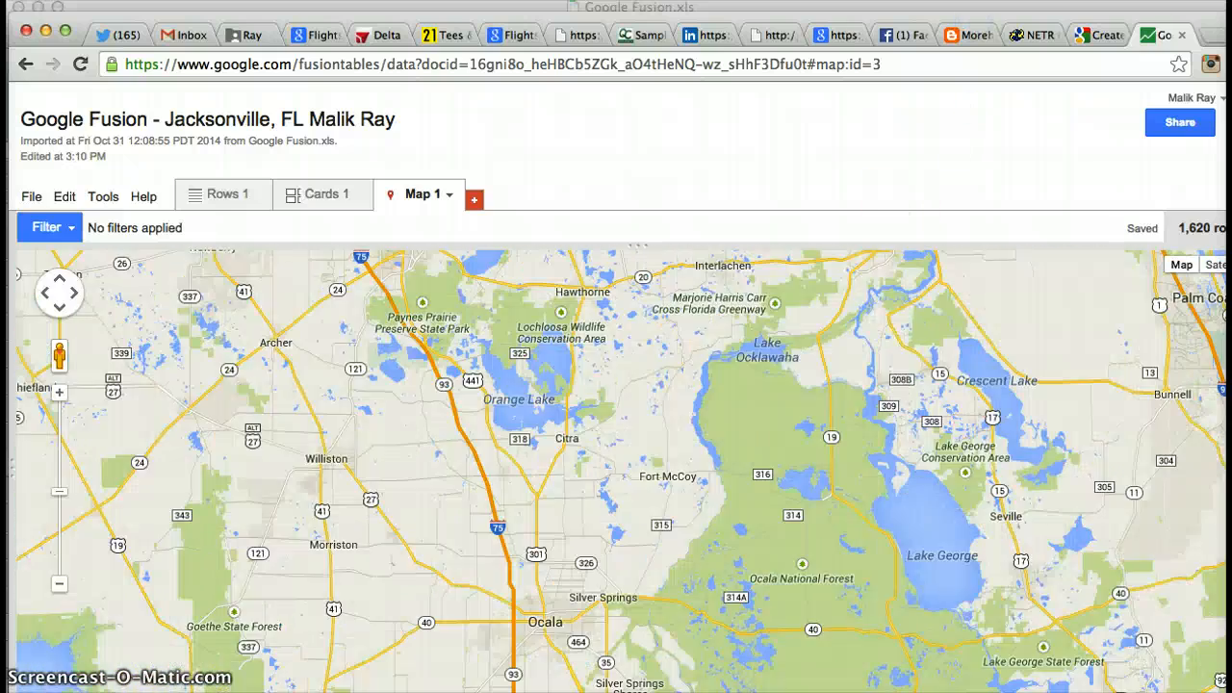
drag(849, 562, 840, 692)
drag(922, 436, 887, 692)
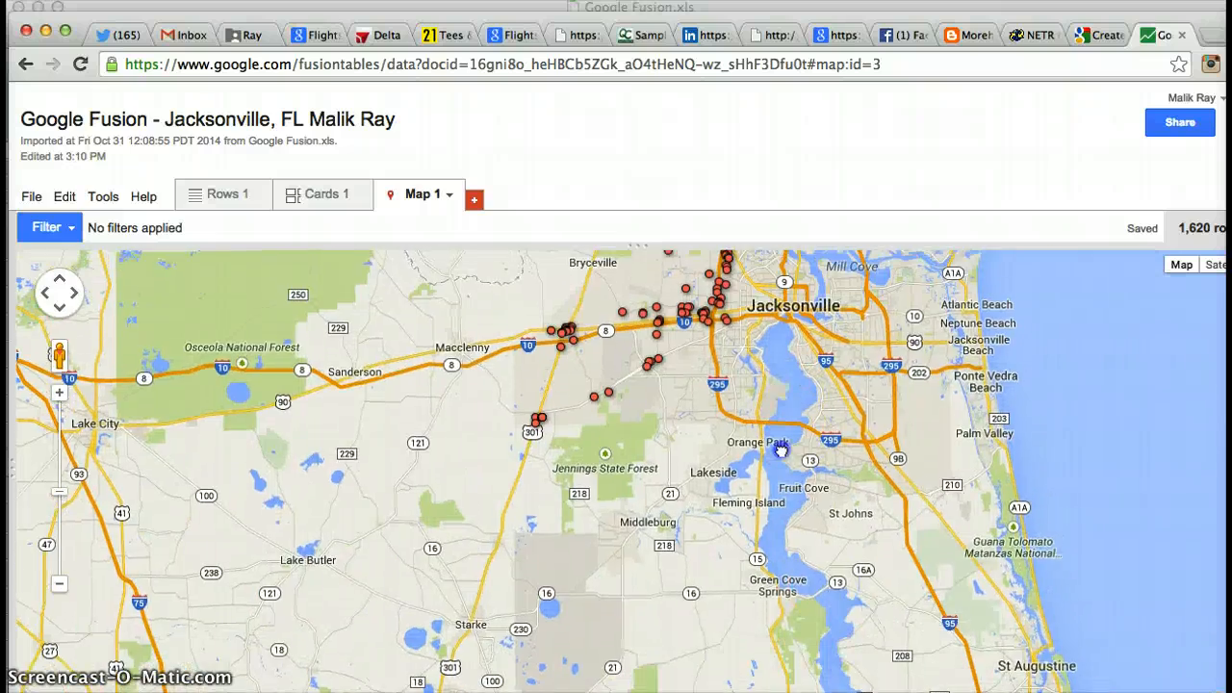
Examine the property markers along I-10 and I-295 west of Jacksonville in closer detail.
click(59, 395)
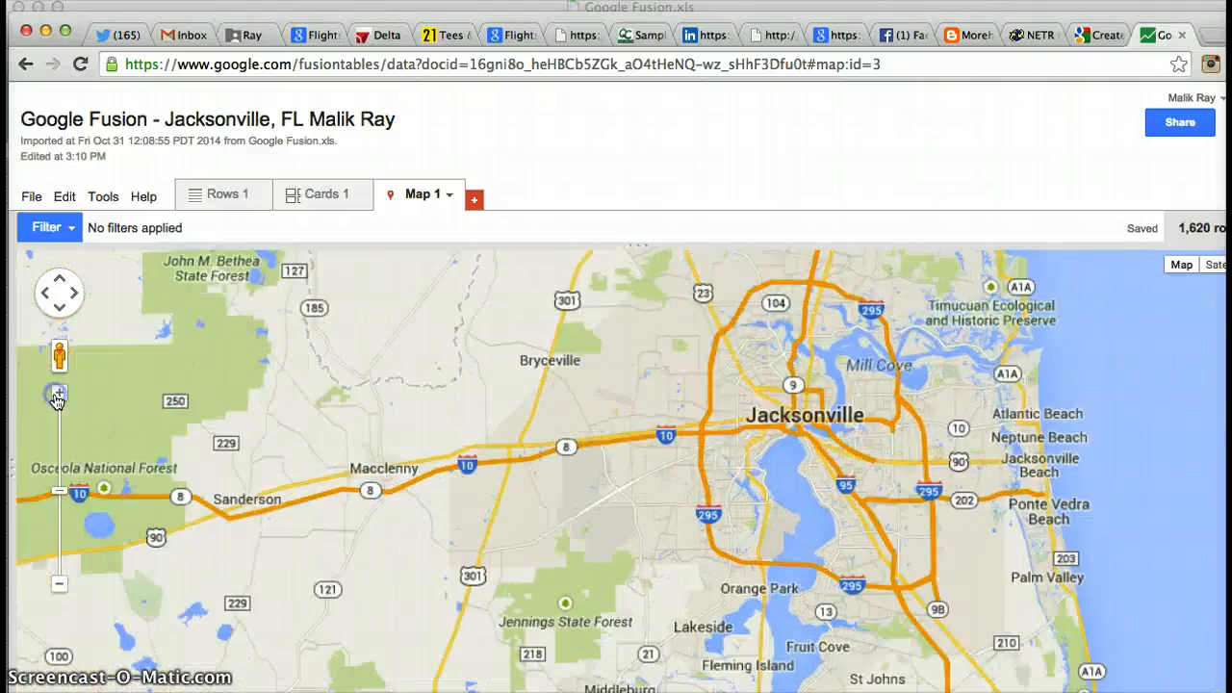
click(59, 394)
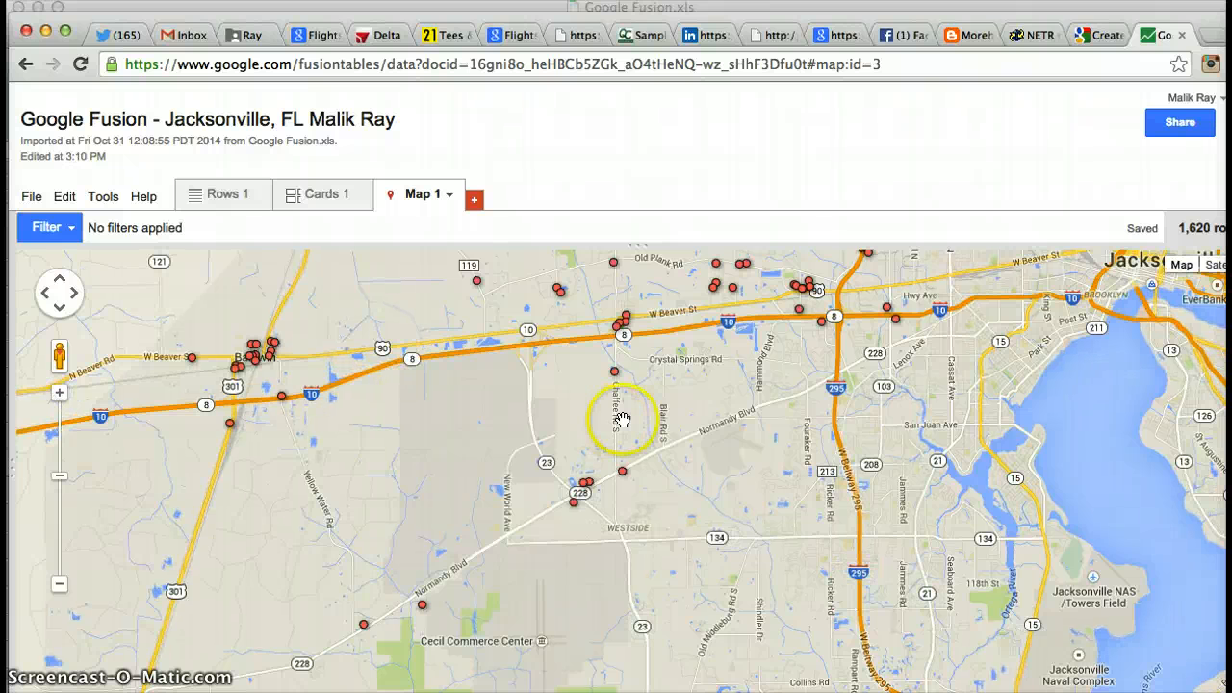
drag(696, 447, 761, 692)
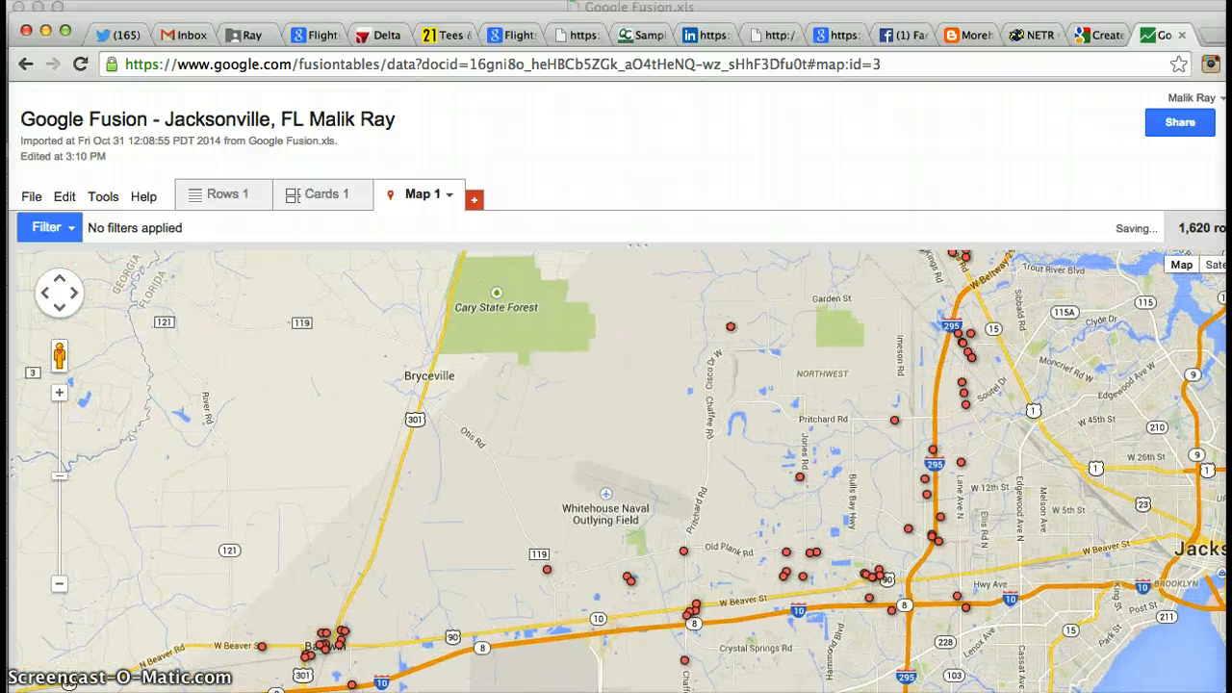
drag(919, 361, 1059, 174)
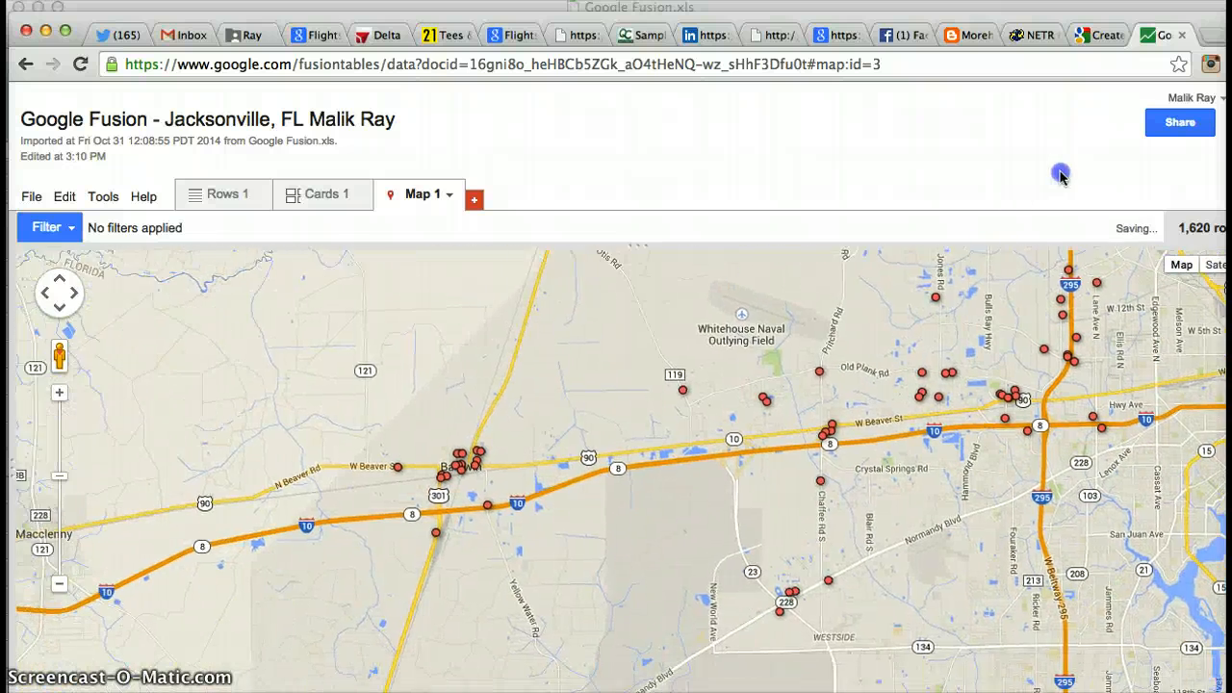
click(744, 374)
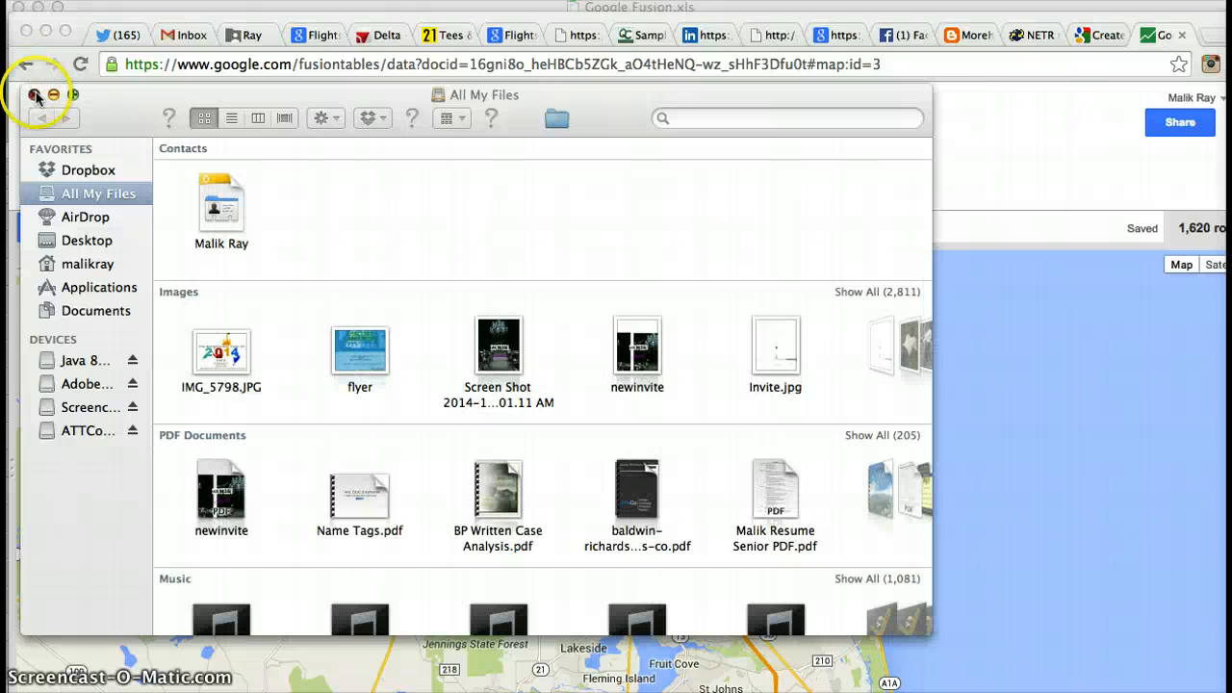
click(34, 93)
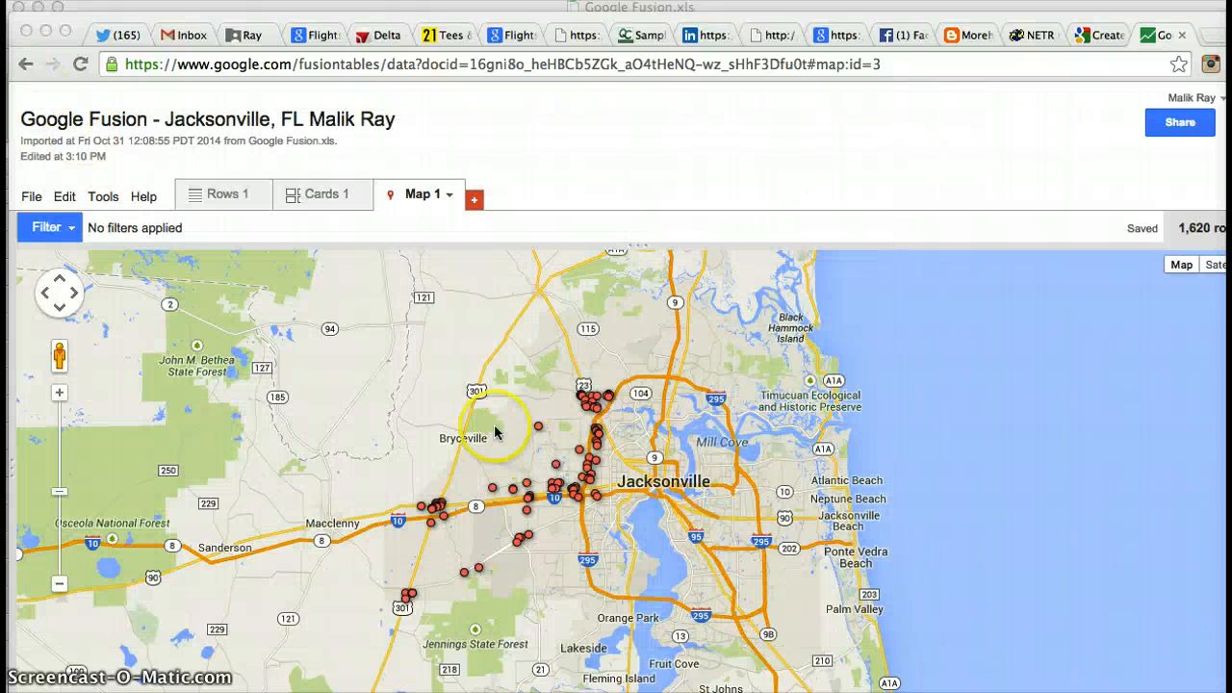
Open the configuration of Map 1 and check which column supplies its locations.
click(105, 197)
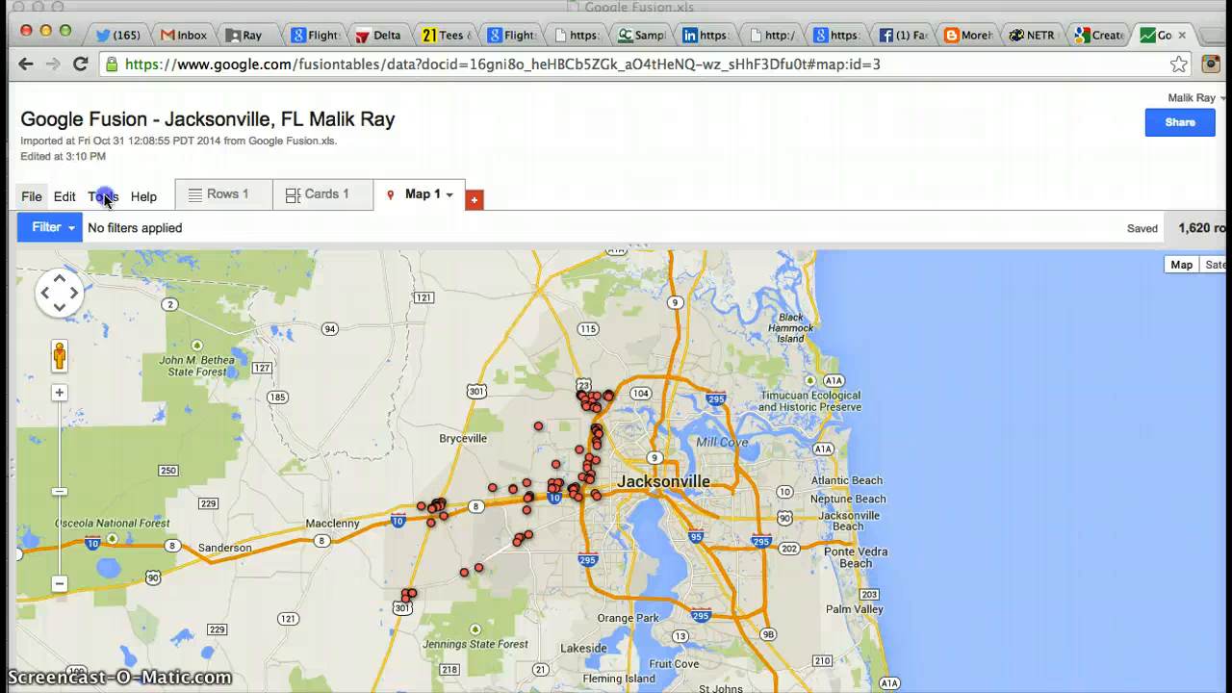
click(105, 197)
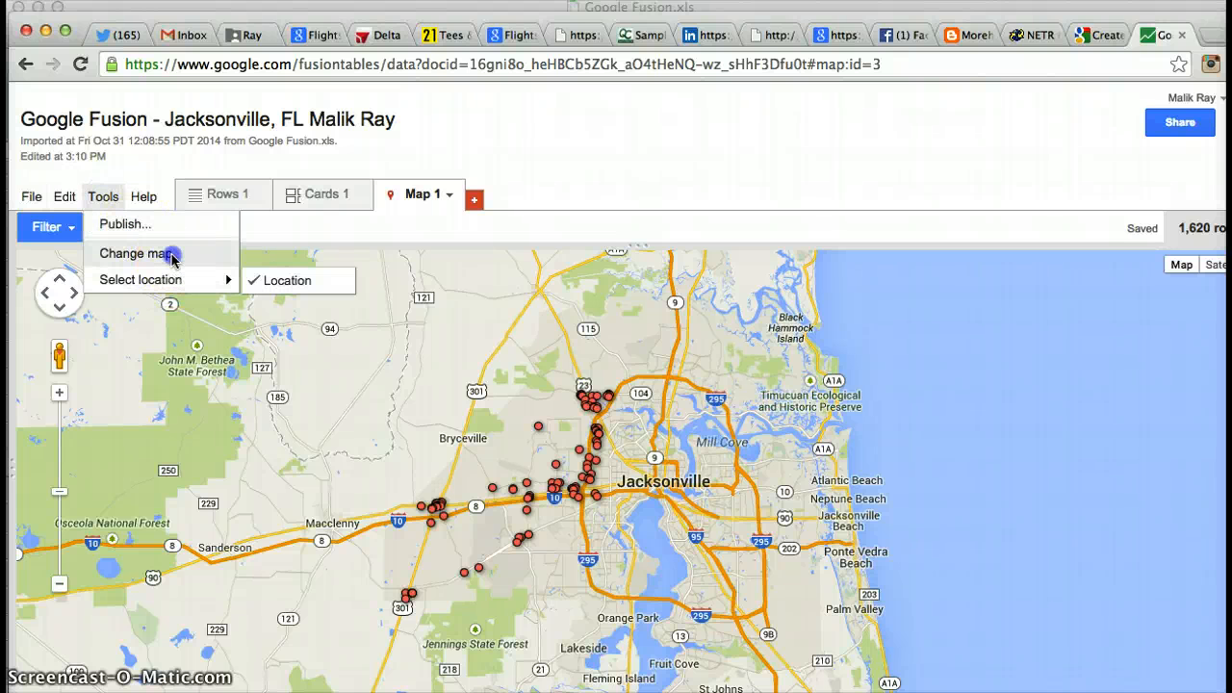
click(173, 256)
click(168, 338)
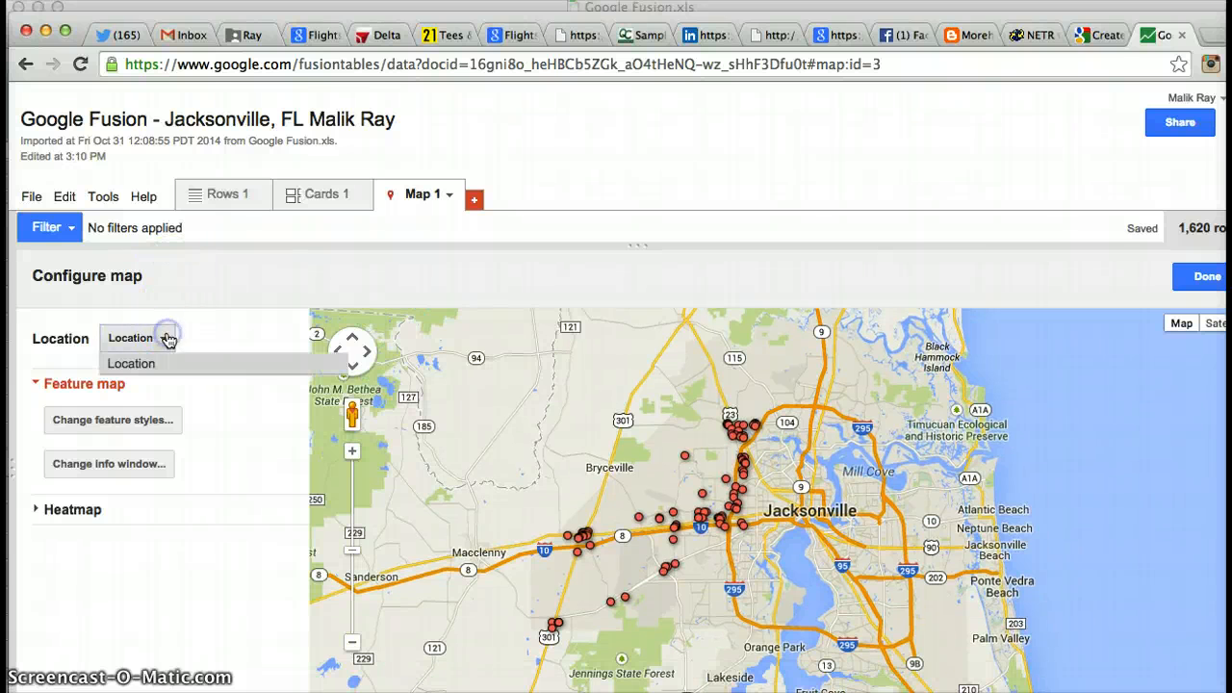
click(210, 337)
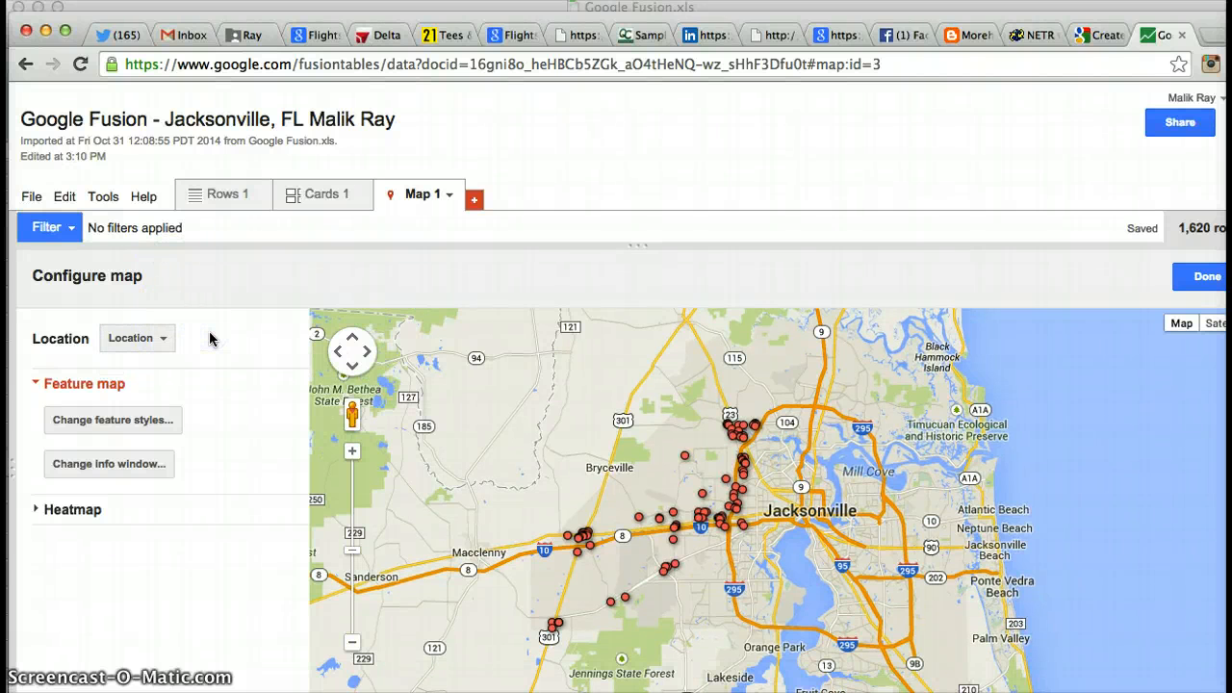
In the feature styles, set the automatic legend to the lower-left position and its link text to the source URL ending in /state/FL/county/duval.
click(173, 432)
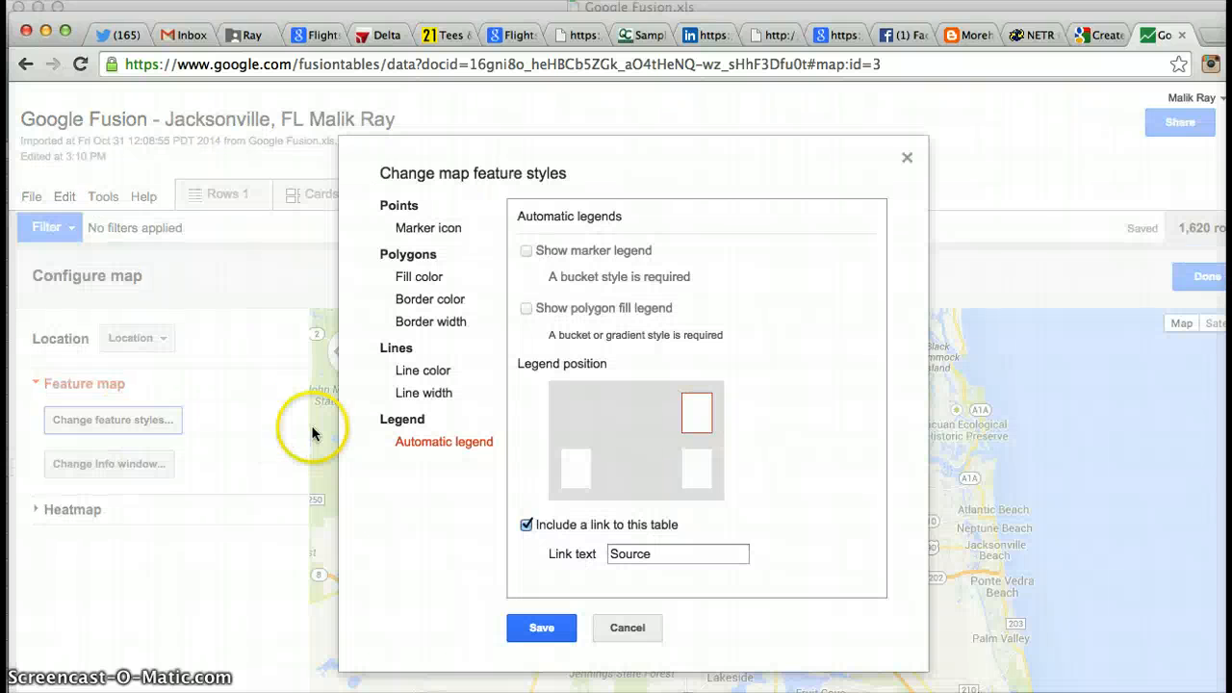
click(693, 469)
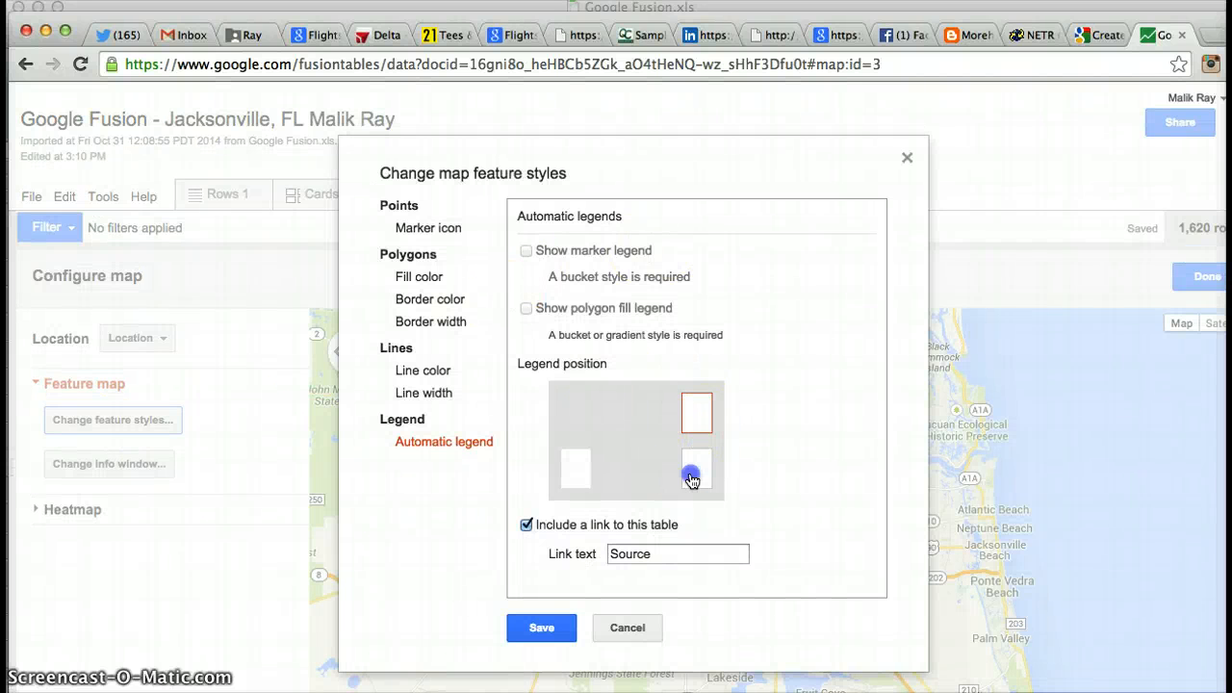
click(702, 407)
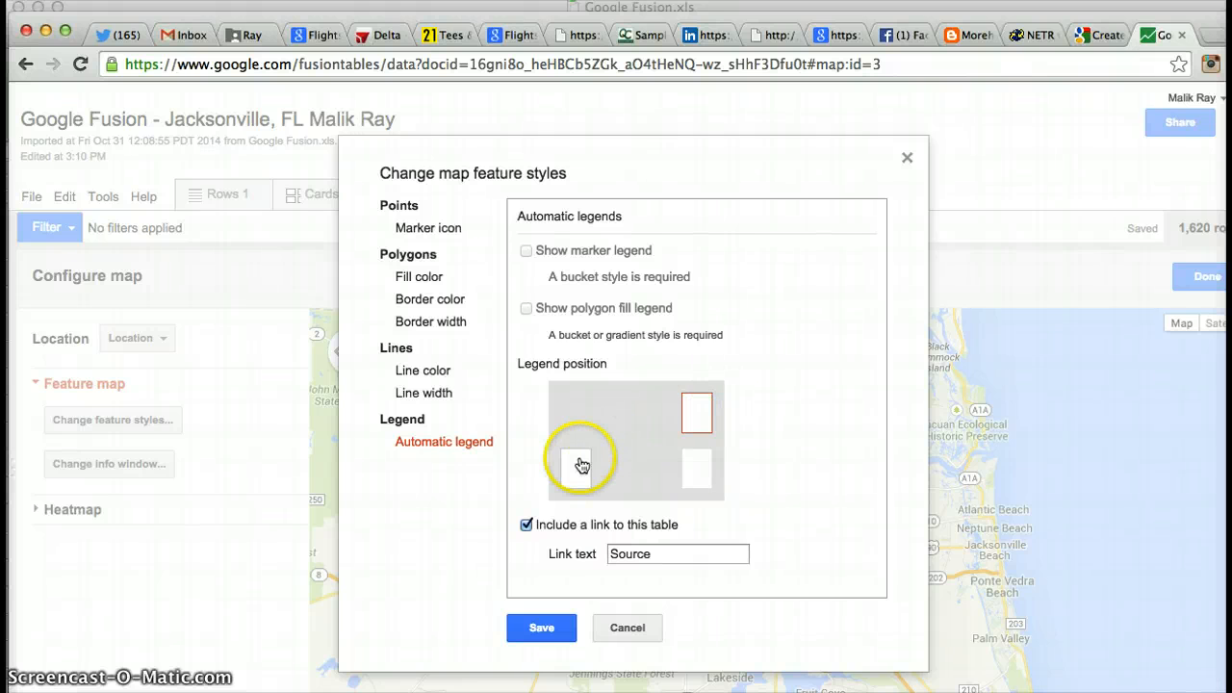
click(577, 466)
double_click(660, 553)
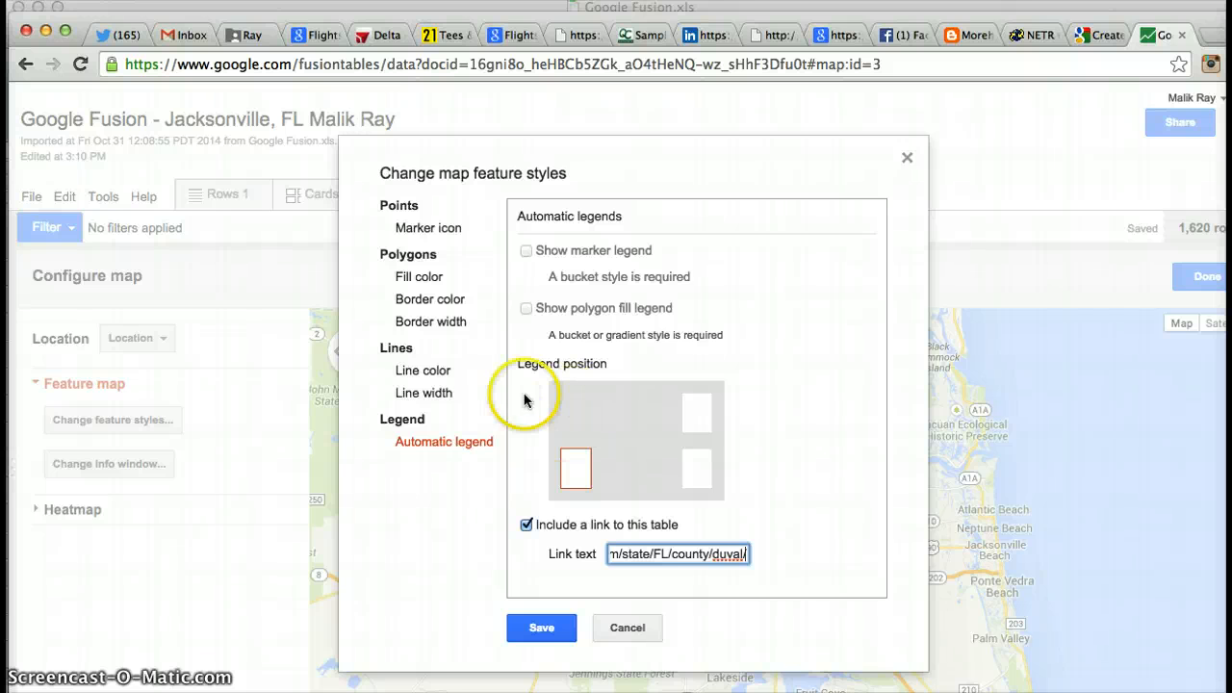
Set the fixed marker icon for the map points to large_blue.
click(422, 227)
click(594, 323)
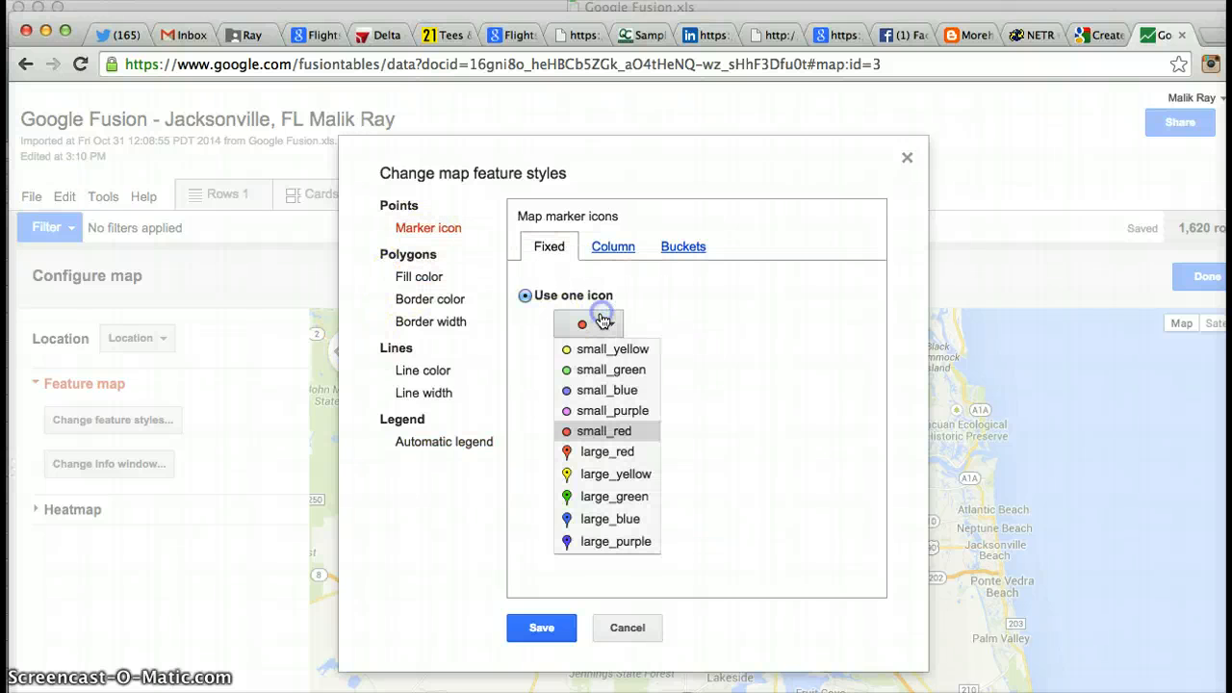
click(642, 519)
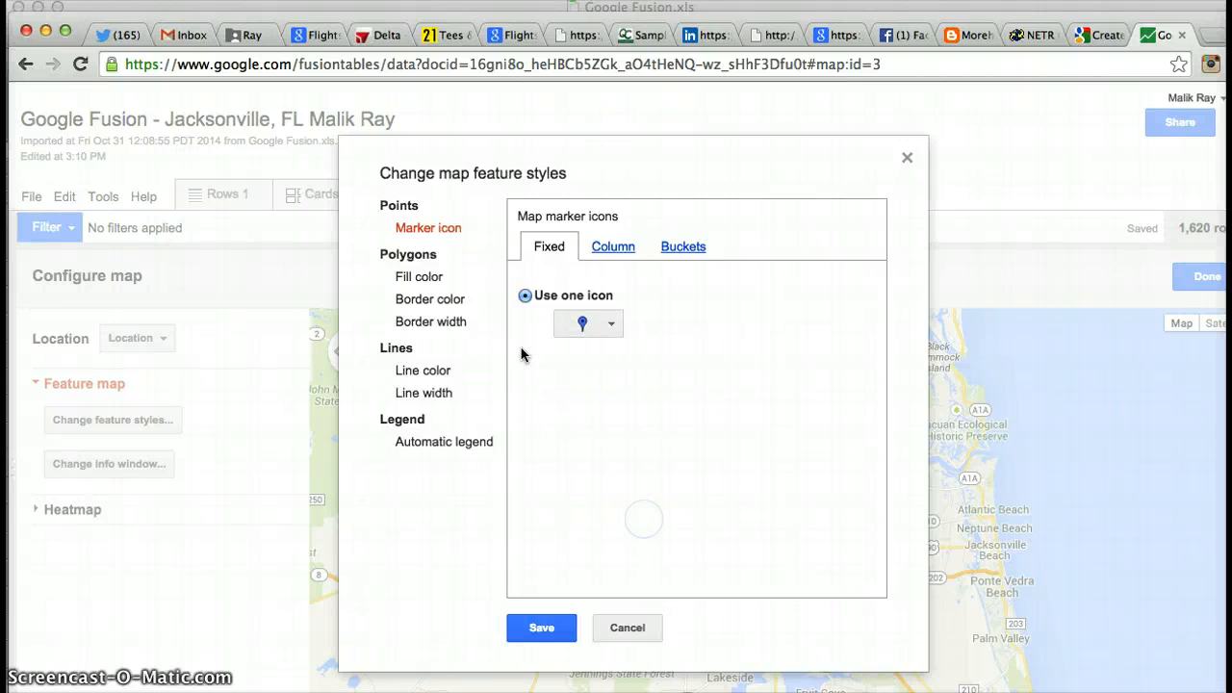
Set the polygon fill color to purple and the line color to cyan.
click(420, 276)
click(575, 322)
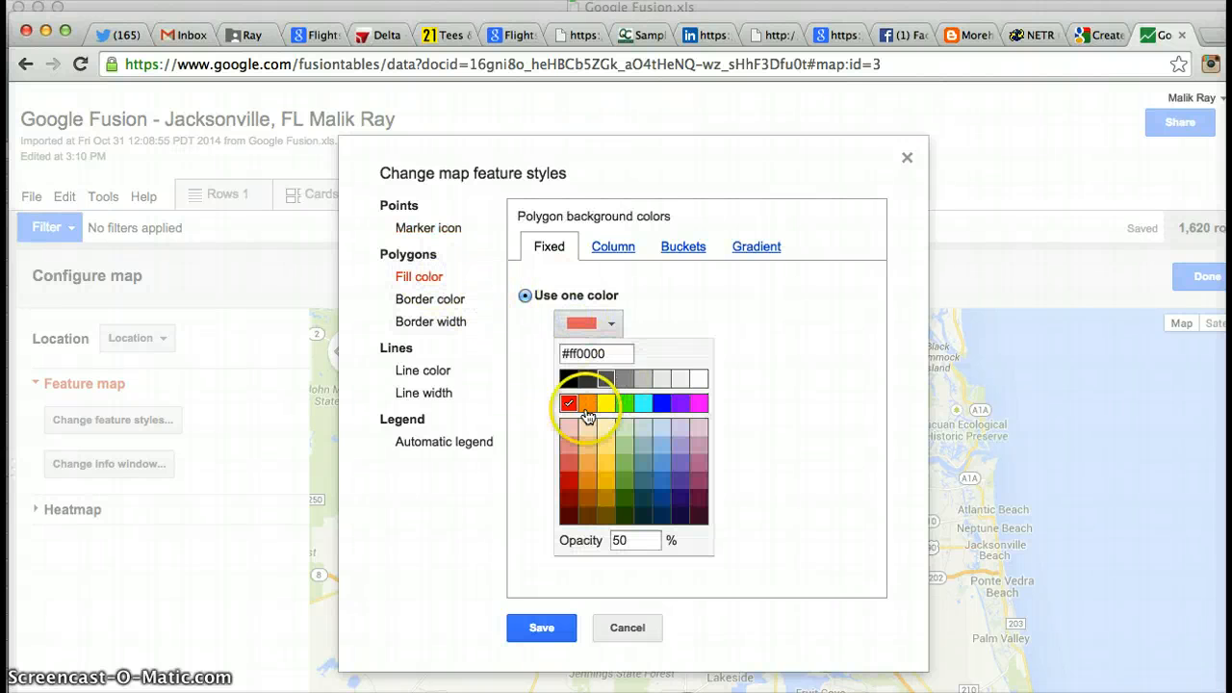
click(682, 412)
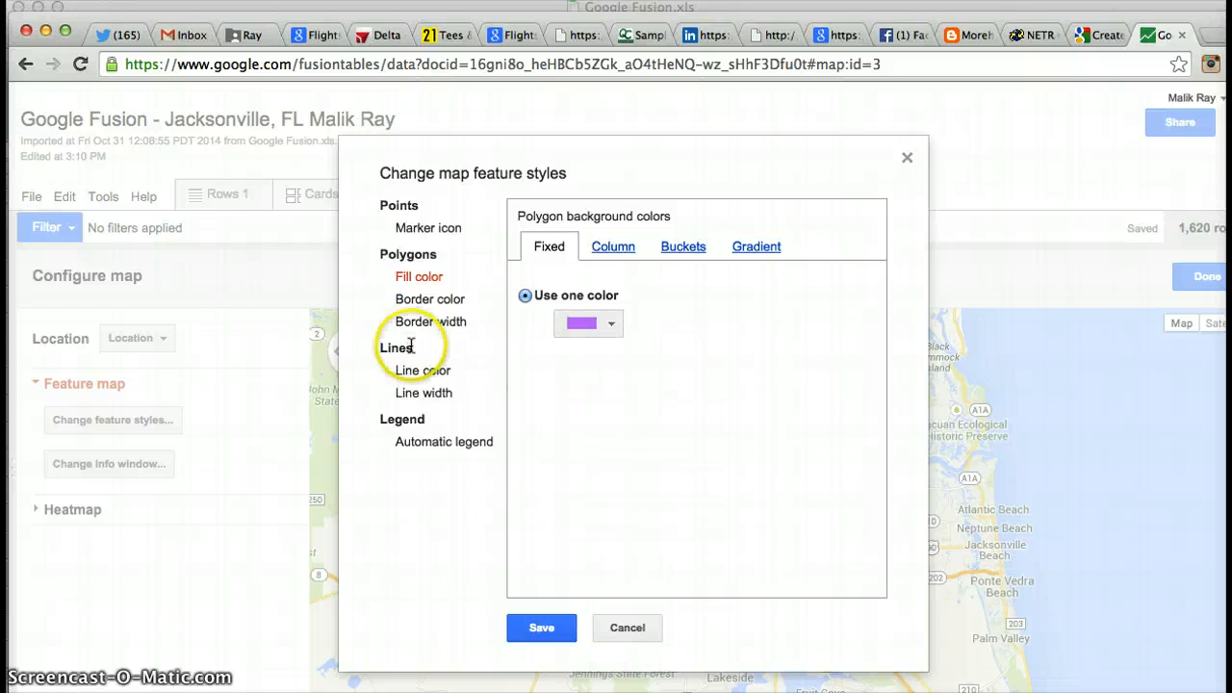
click(422, 370)
click(587, 326)
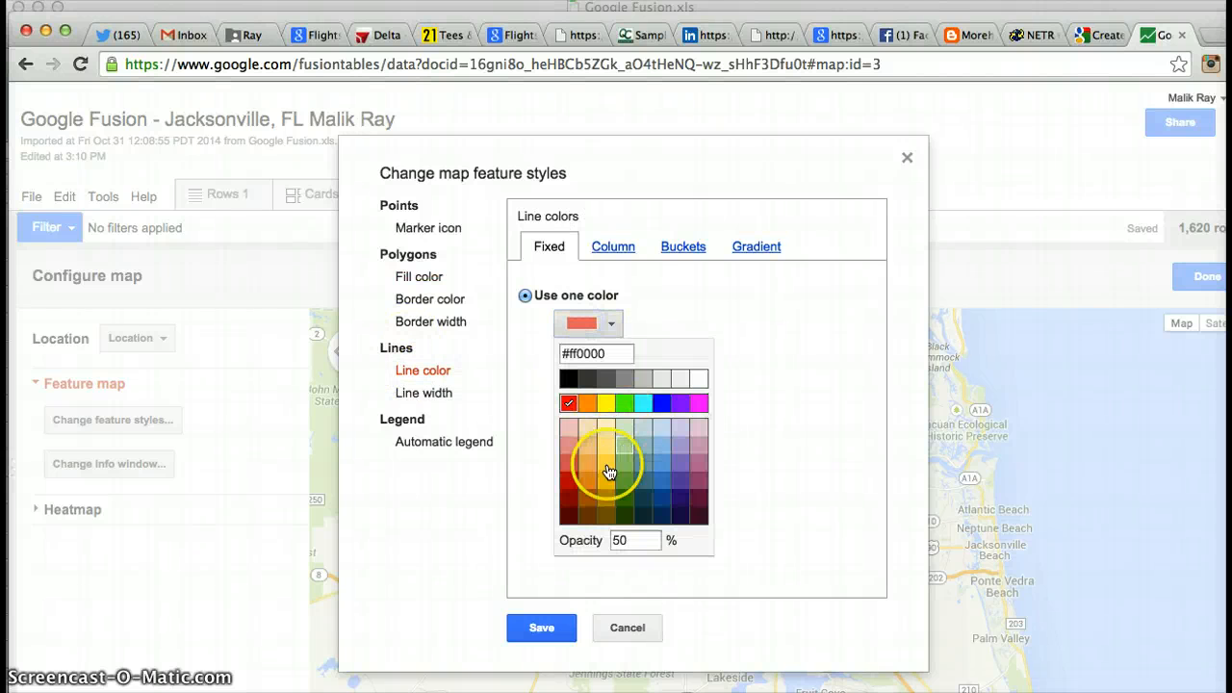
click(643, 402)
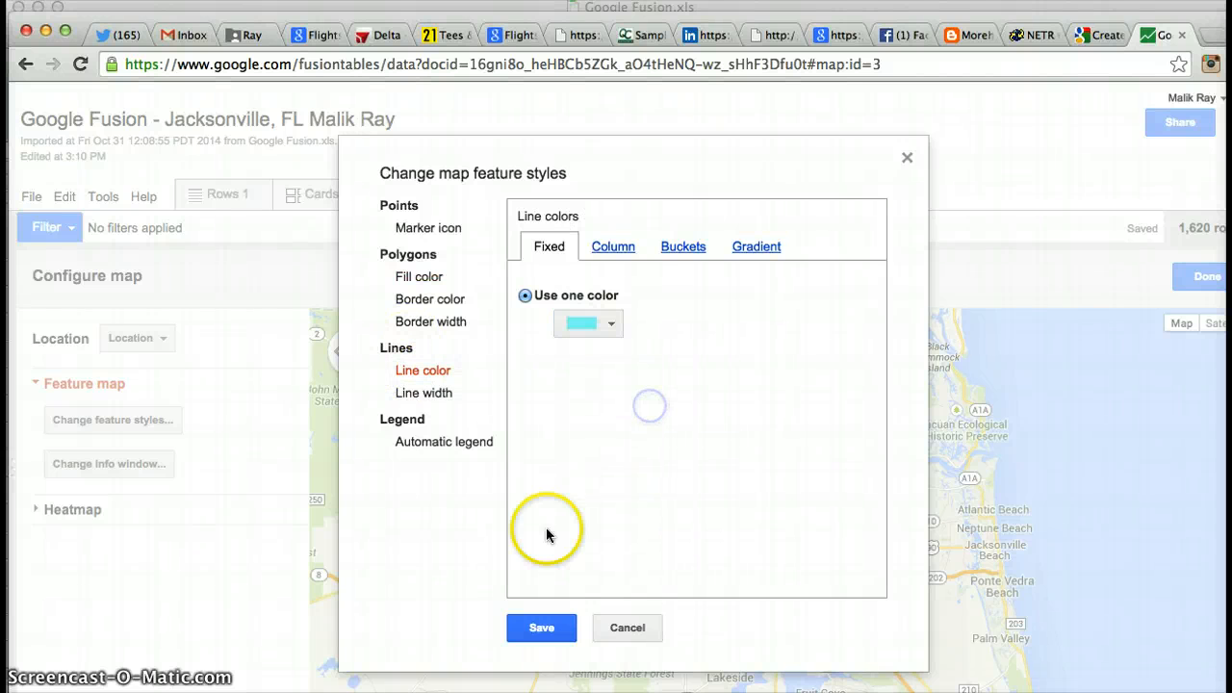
Choose a different fixed color for the polygon borders and save the map feature styles.
click(429, 393)
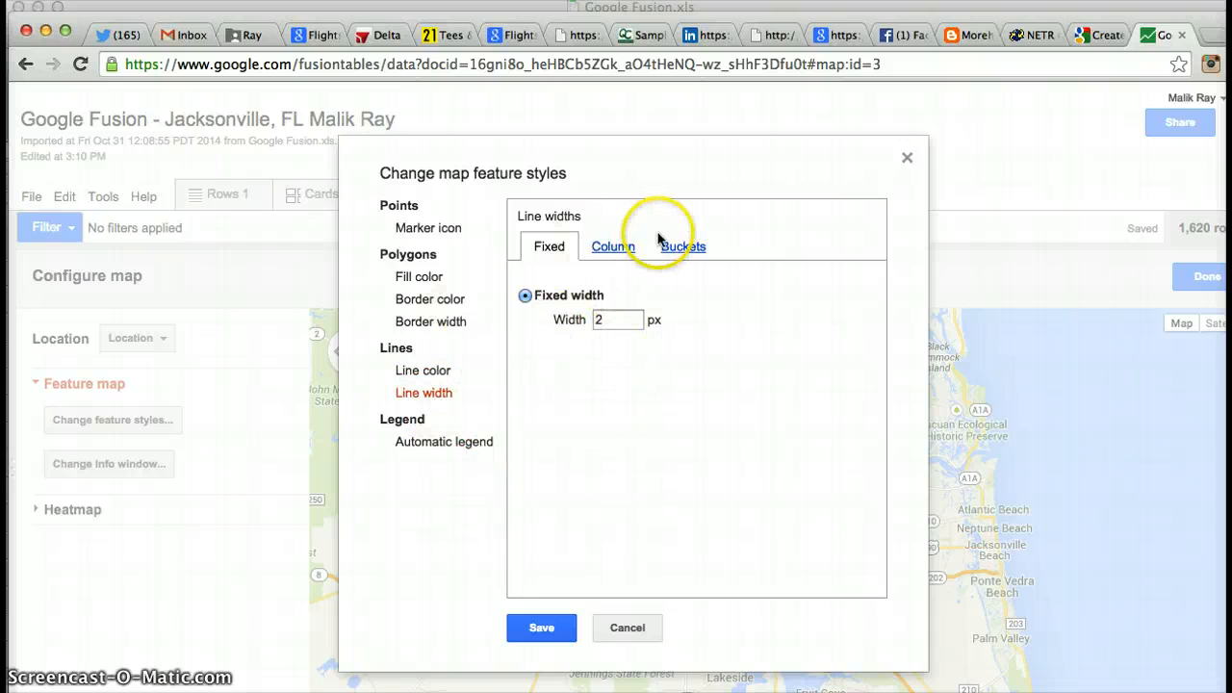
click(454, 299)
click(584, 328)
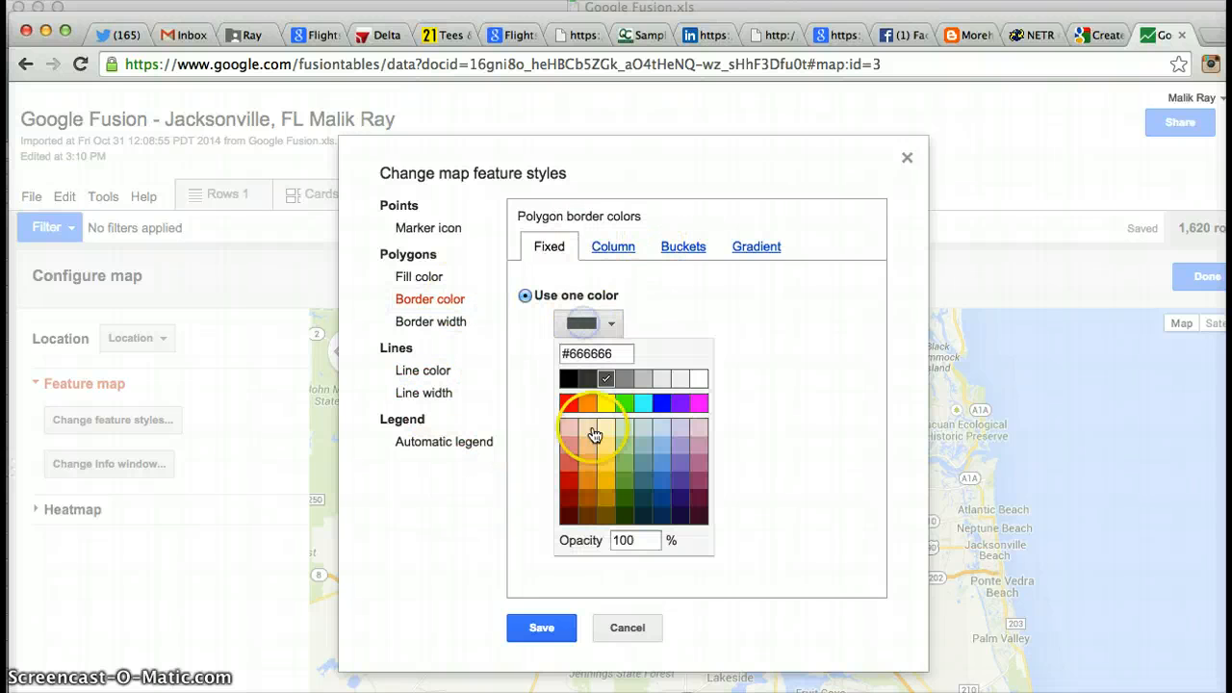
click(617, 460)
click(542, 621)
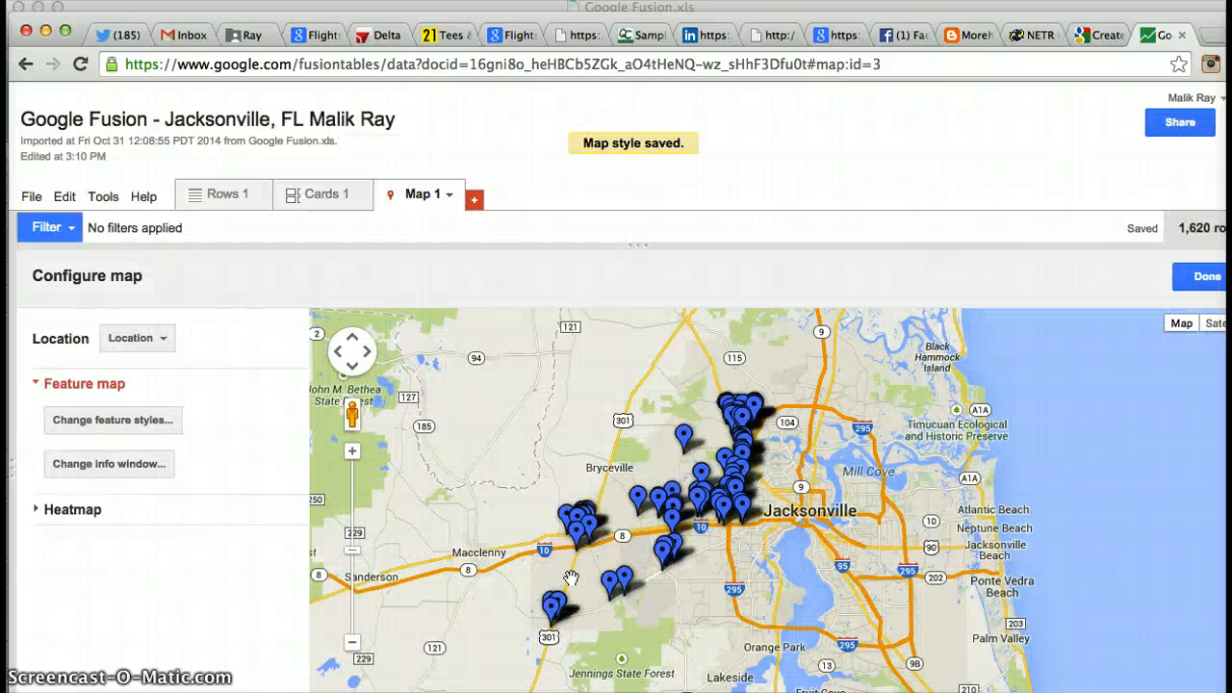
Examine how the blue property markers are distributed around Jacksonville within the wider Florida and Georgia region.
click(697, 497)
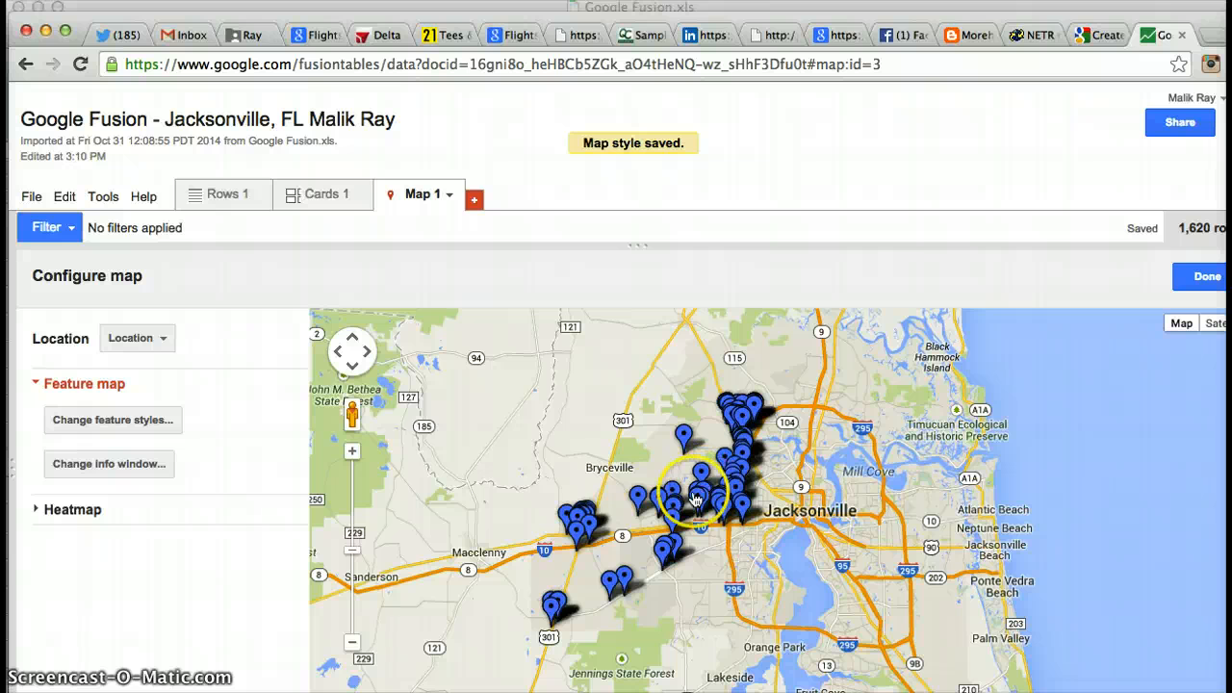
scroll(695, 497, down, 1)
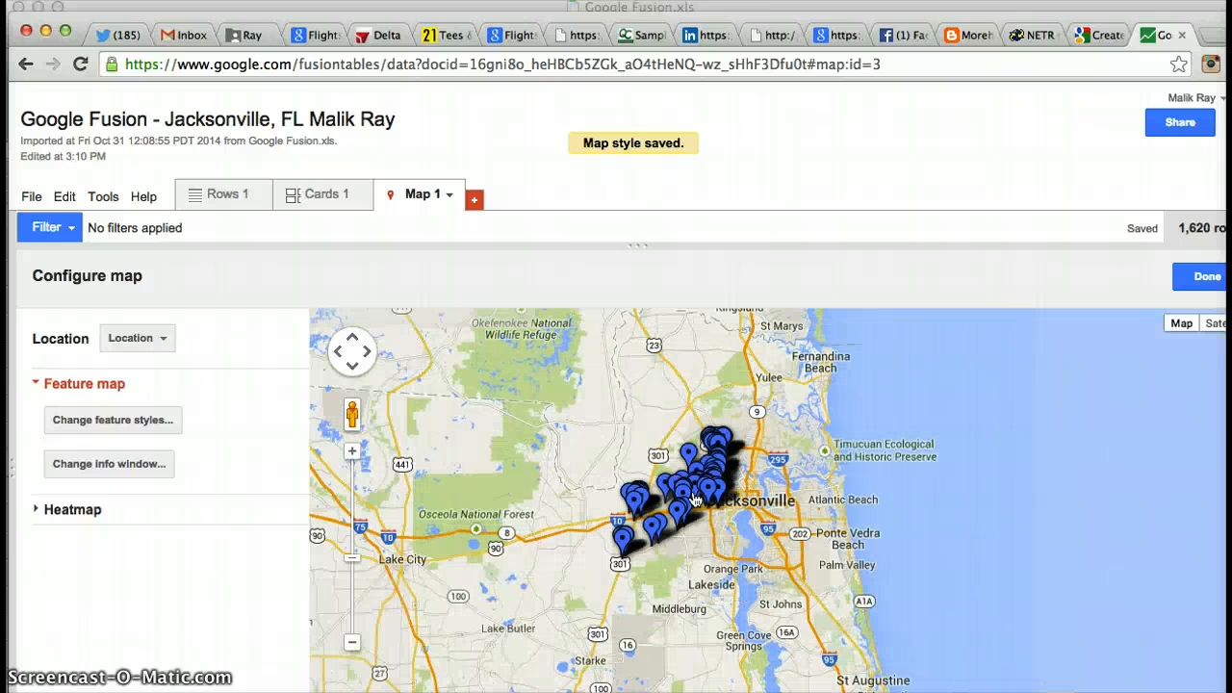
scroll(695, 497, down, 2)
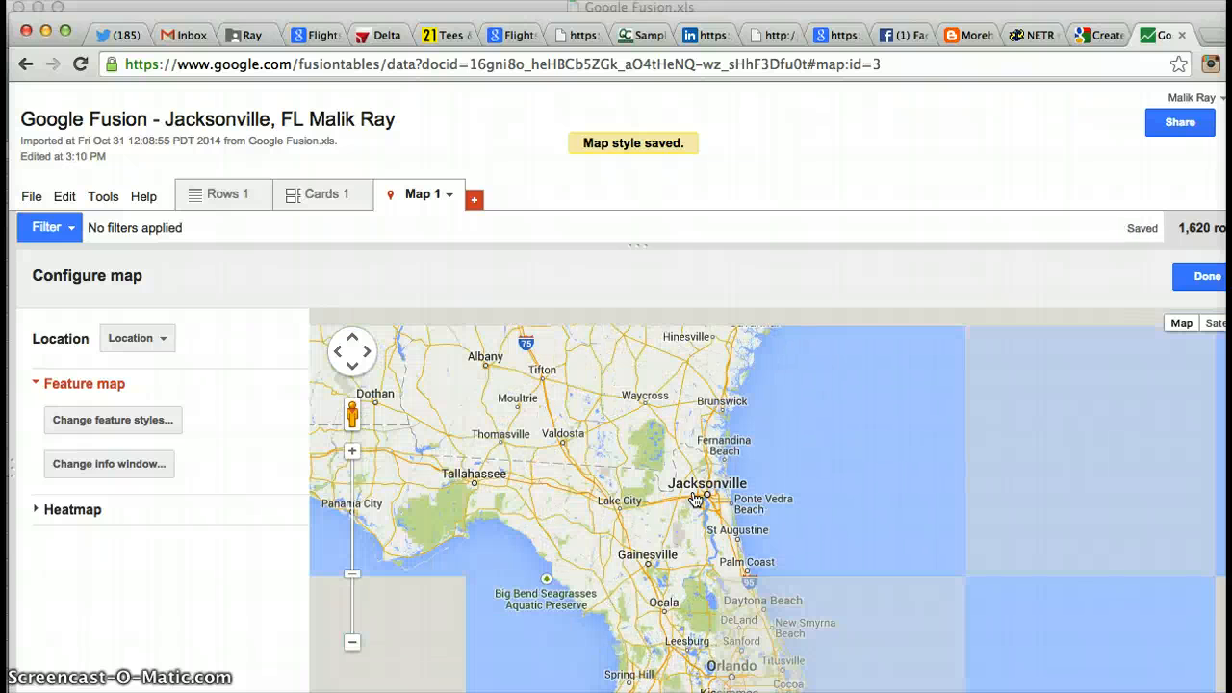
drag(530, 598, 534, 687)
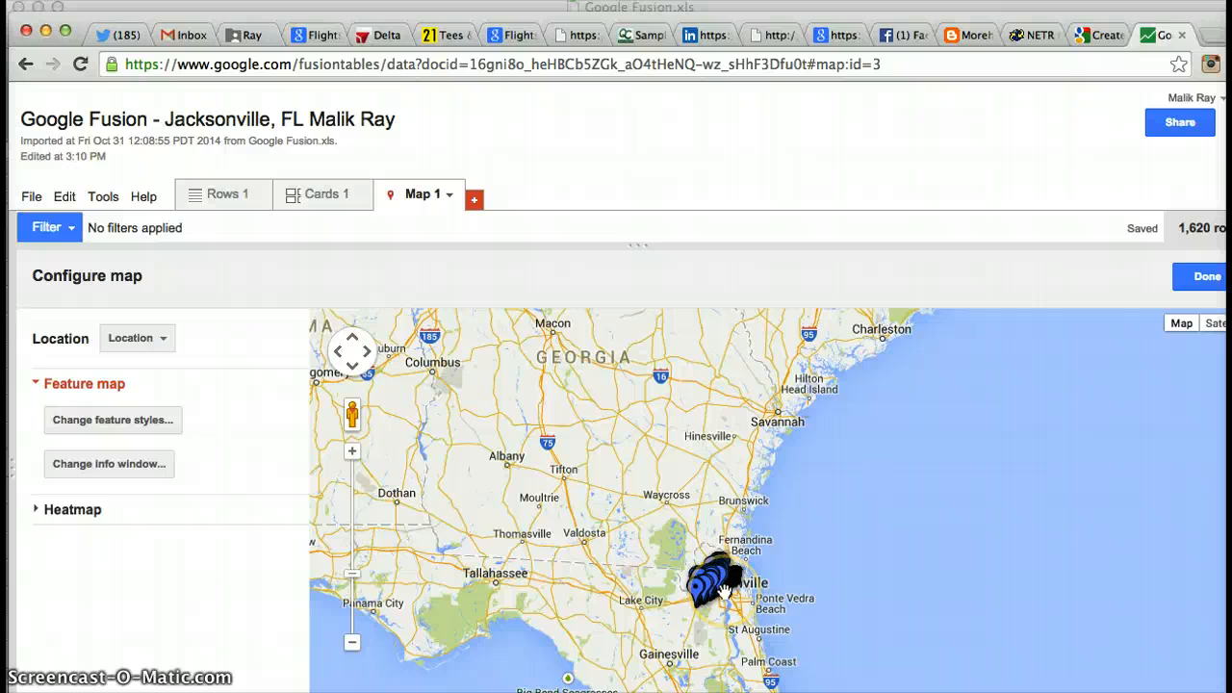
scroll(724, 589, up, 1)
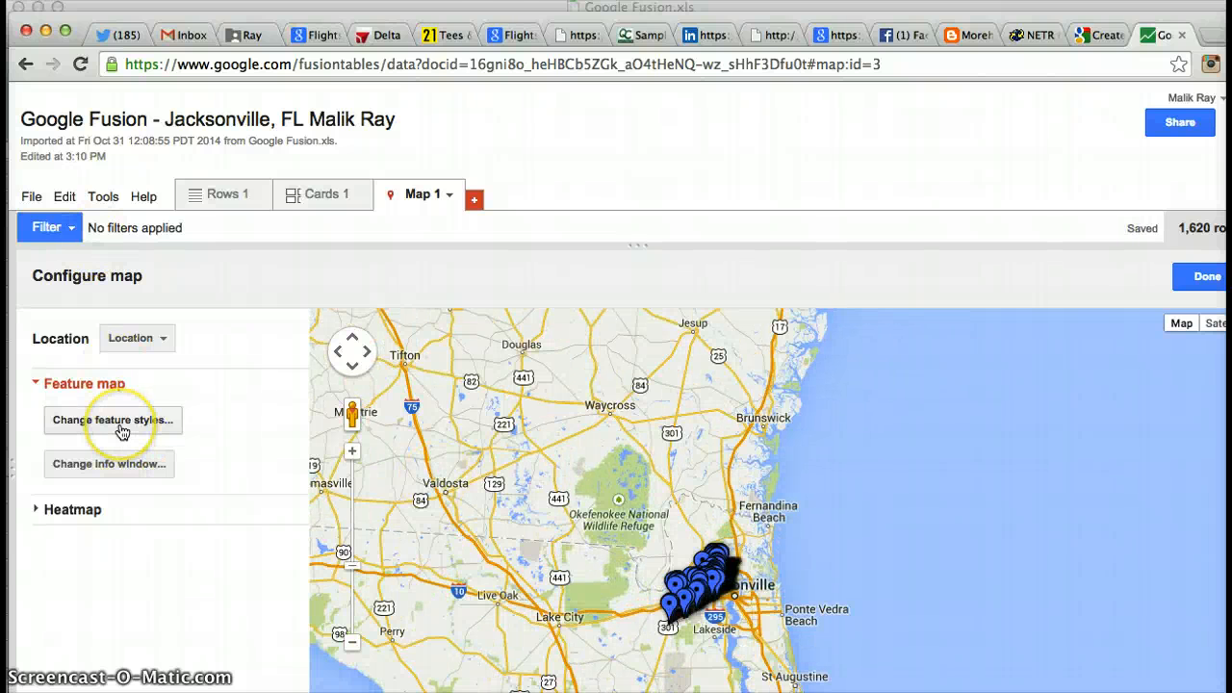
Switch to the misfall2014.blogspot.com page and review its Google Fusion Tables tutorials, example map and assignment instructions.
click(970, 35)
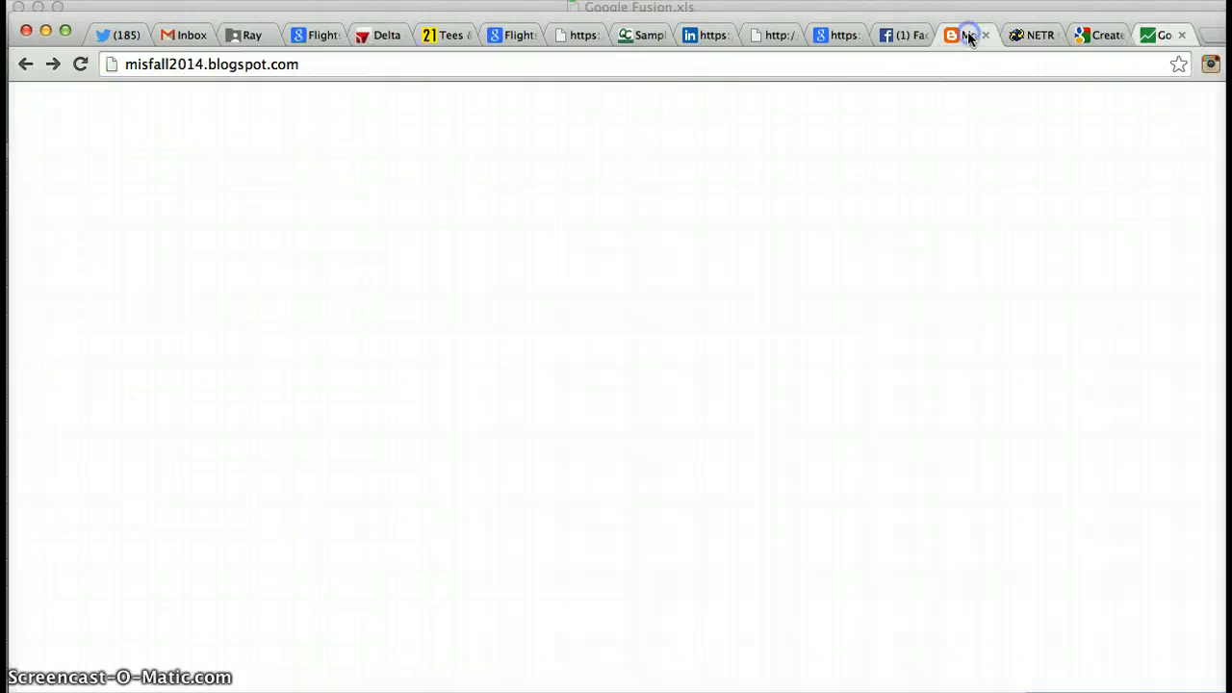
scroll(556, 351, up, 10)
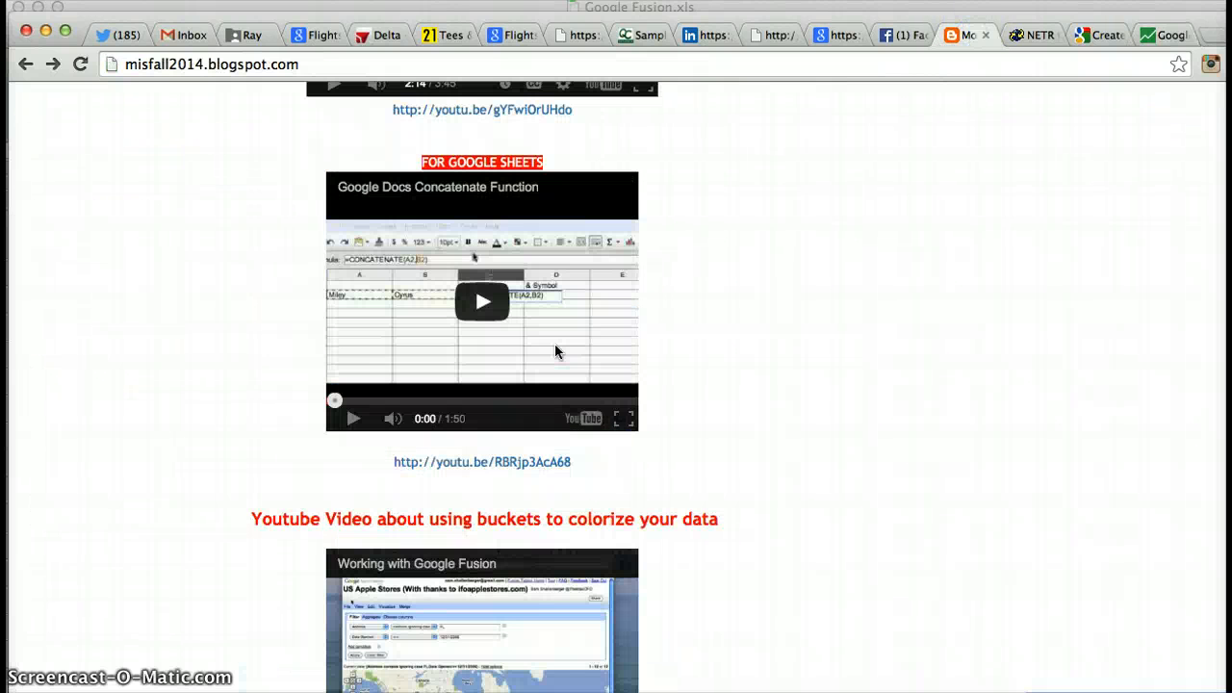
scroll(554, 344, up, 15)
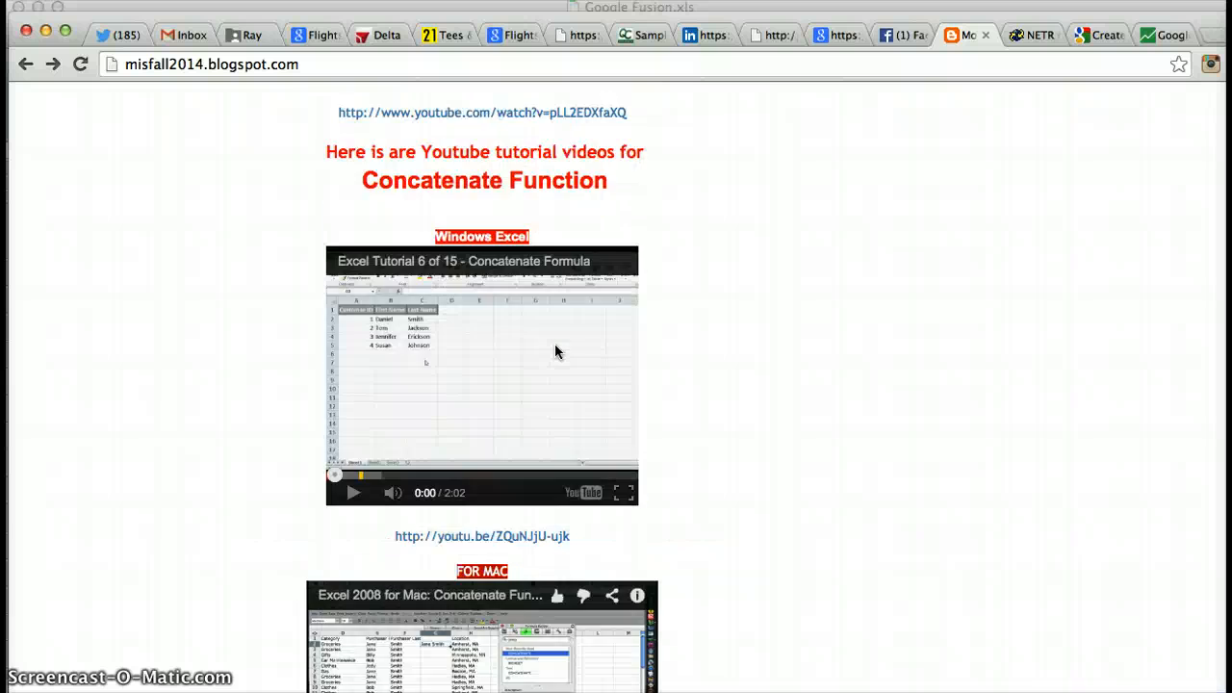
scroll(237, 366, up, 5)
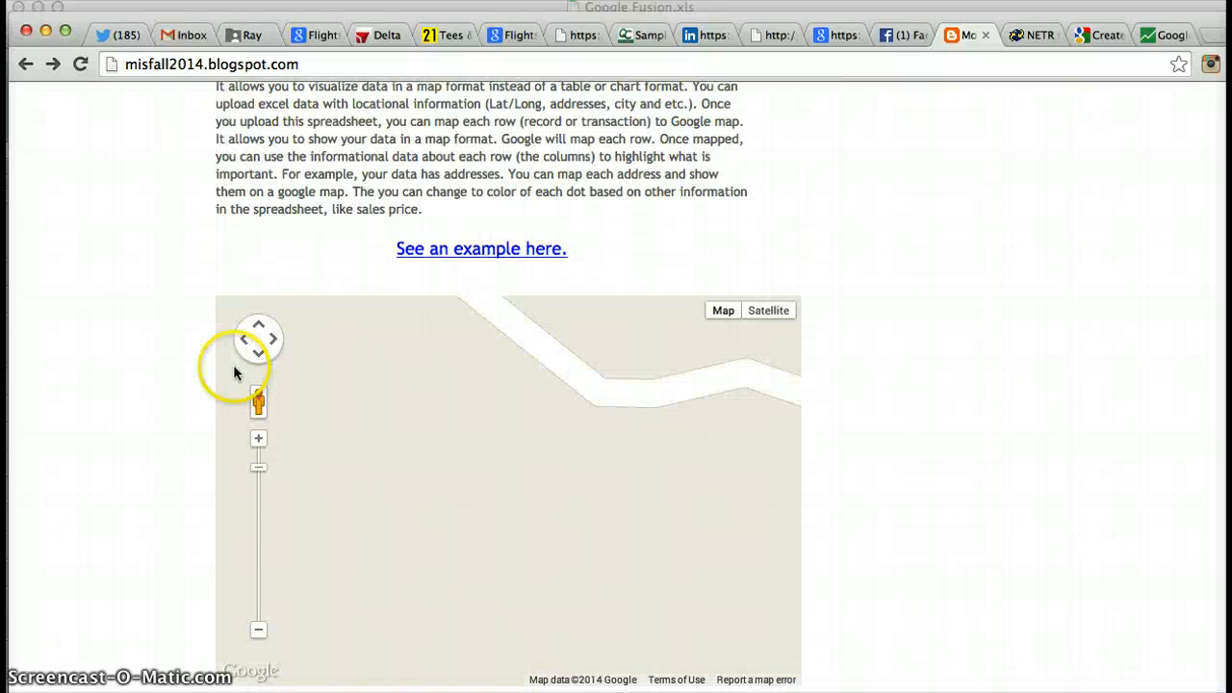
scroll(134, 356, up, 5)
scroll(134, 357, up, 10)
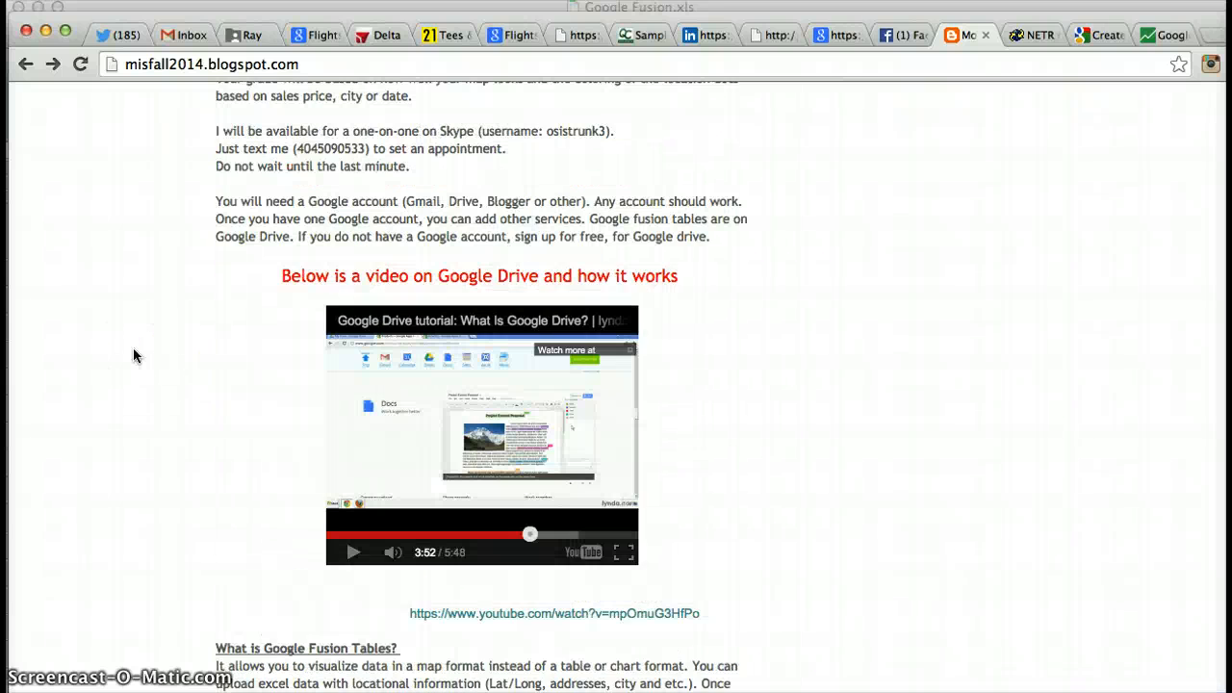